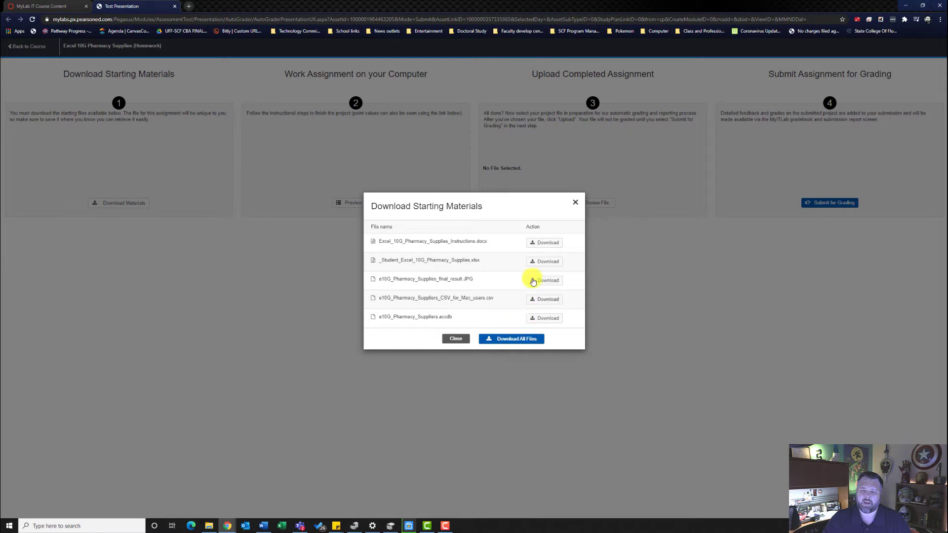
- Download all five Excel 10G Pharmacy Supplies starting files, keeping the e10G_Pharmacy_Suppliers.accdb database despite the browser's security check
left_click(543, 242)
left_click(547, 255)
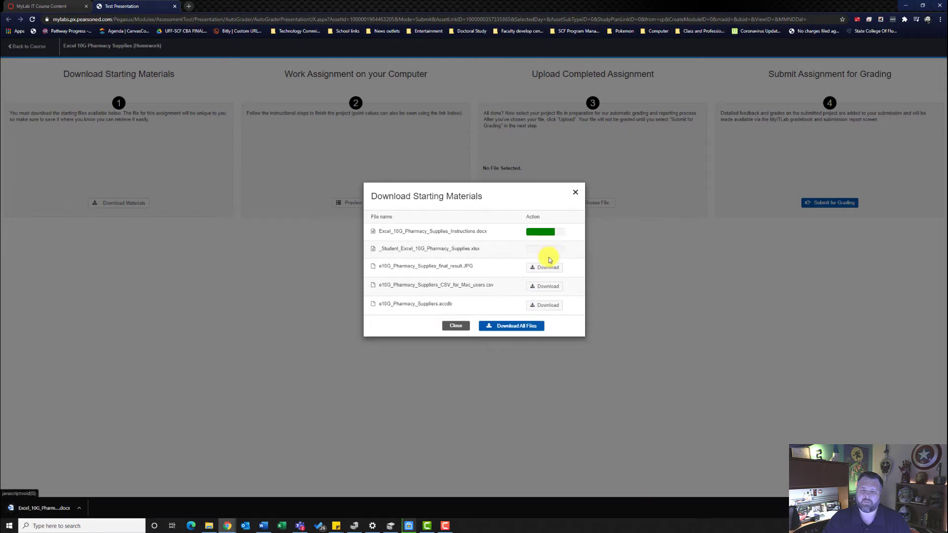
left_click(546, 266)
left_click(546, 282)
left_click(549, 300)
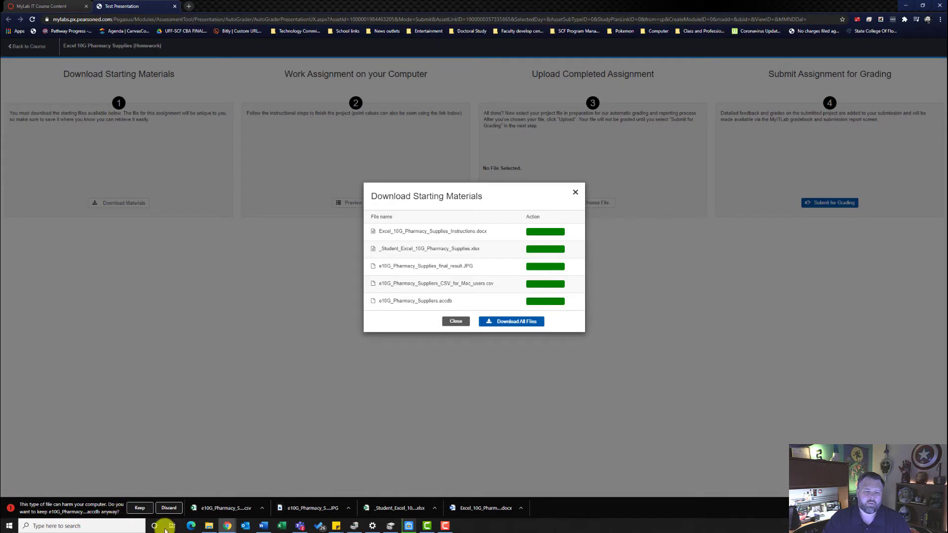
left_click(140, 508)
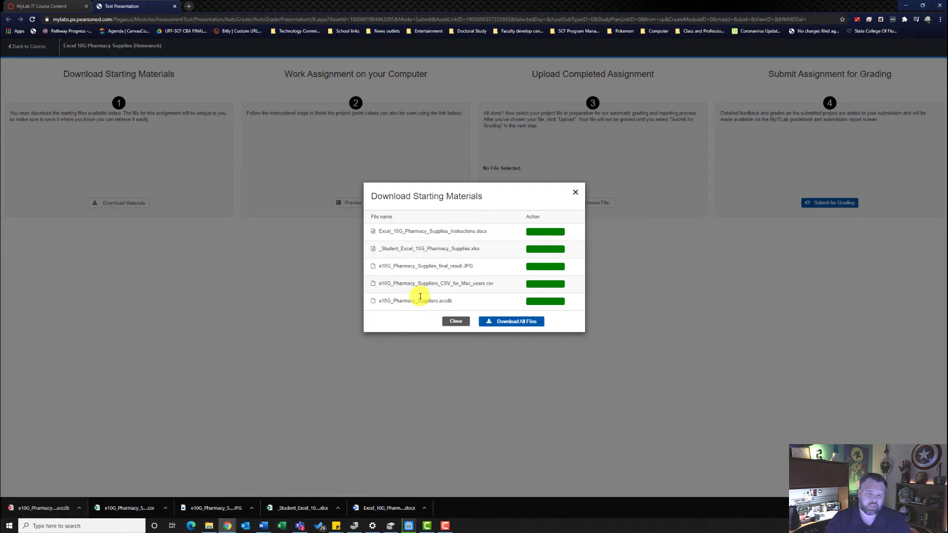
- Open the downloaded _Student_Excel_10G_Pharmacy_Supplies workbook in Excel, maximize it, and enable editing and its external content
left_click(304, 513)
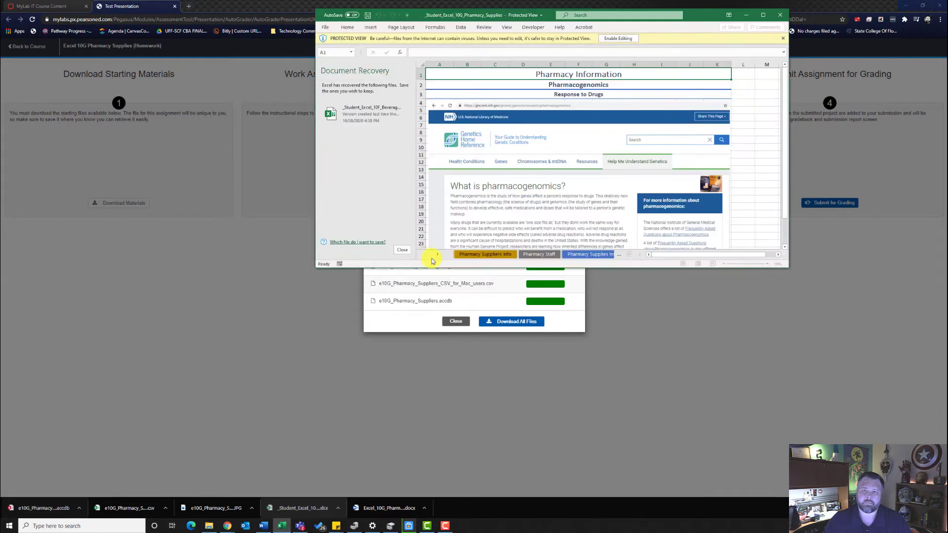
left_click(763, 16)
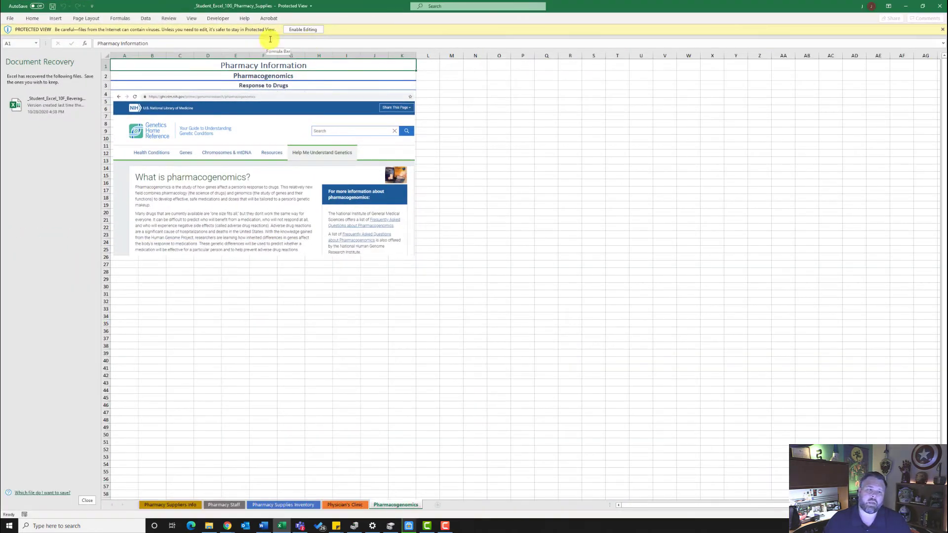
left_click(291, 29)
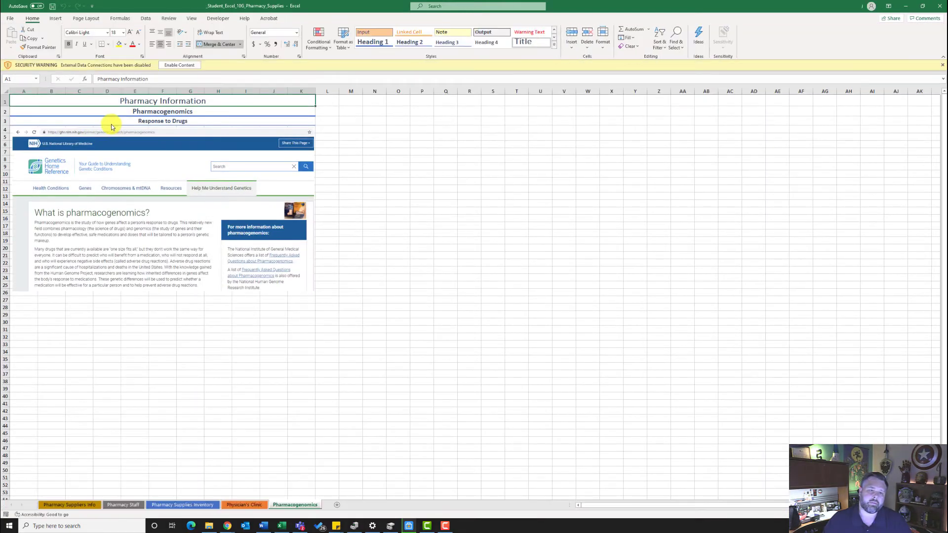
left_click(188, 66)
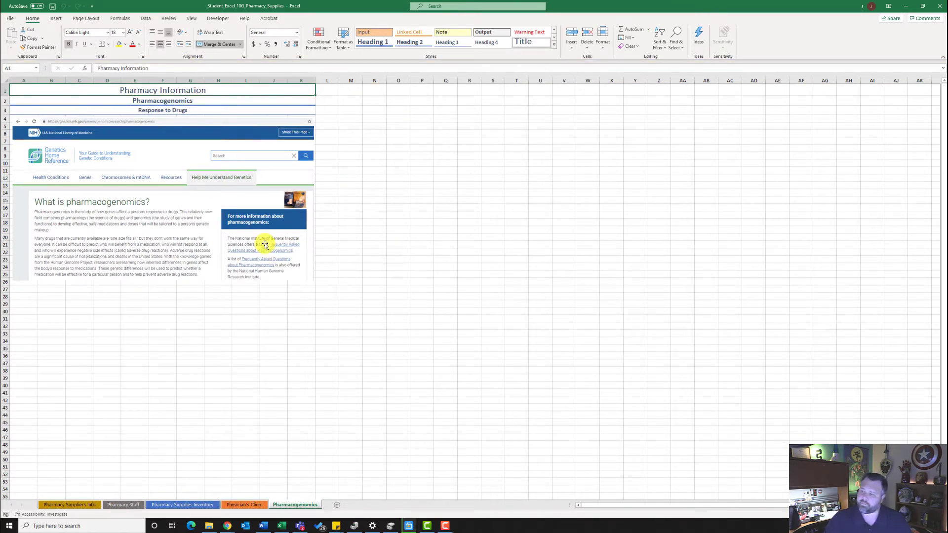
- From cell A2 of the Pharmacy Suppliers Info sheet, import the Access database e10G_Pharmacy_Suppliers from the Downloads folder
left_click(84, 504)
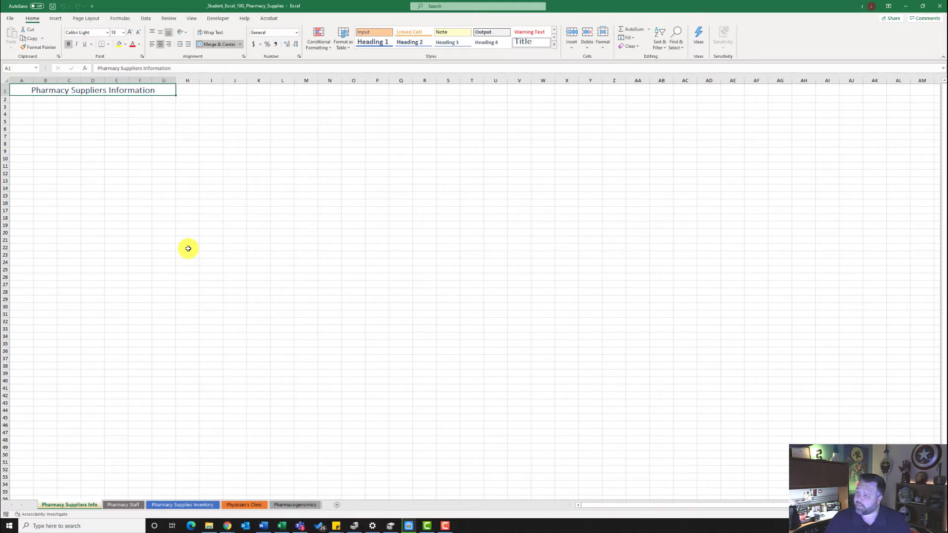
left_click(20, 100)
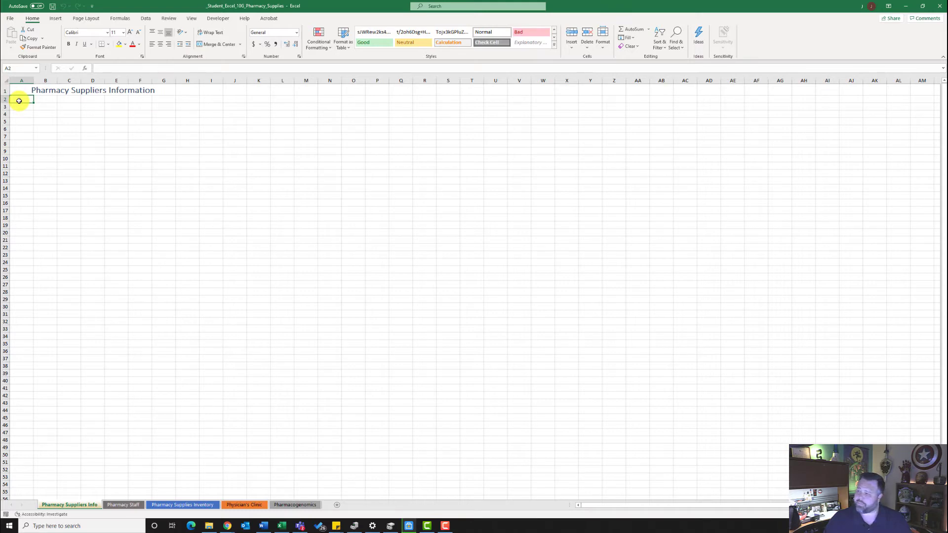
left_click(146, 19)
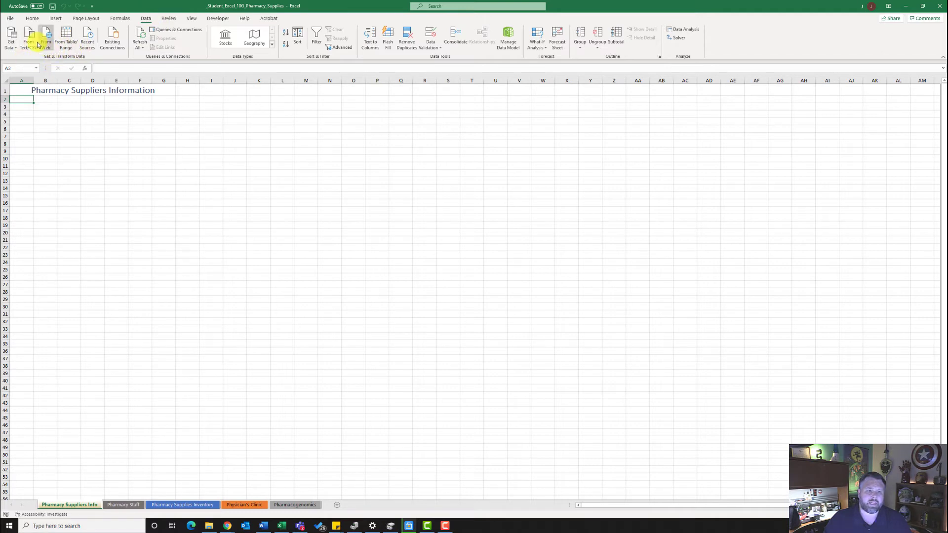
left_click(12, 42)
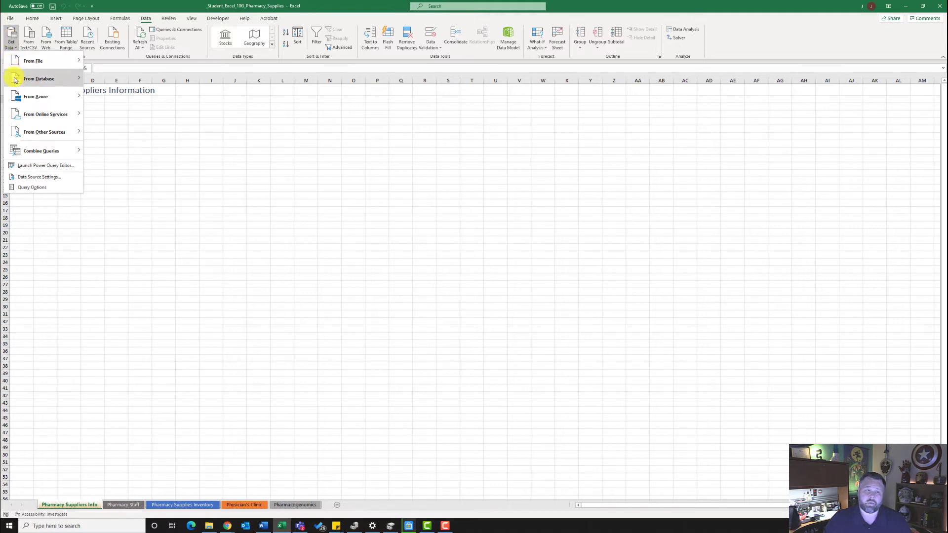
mouse_move(19, 63)
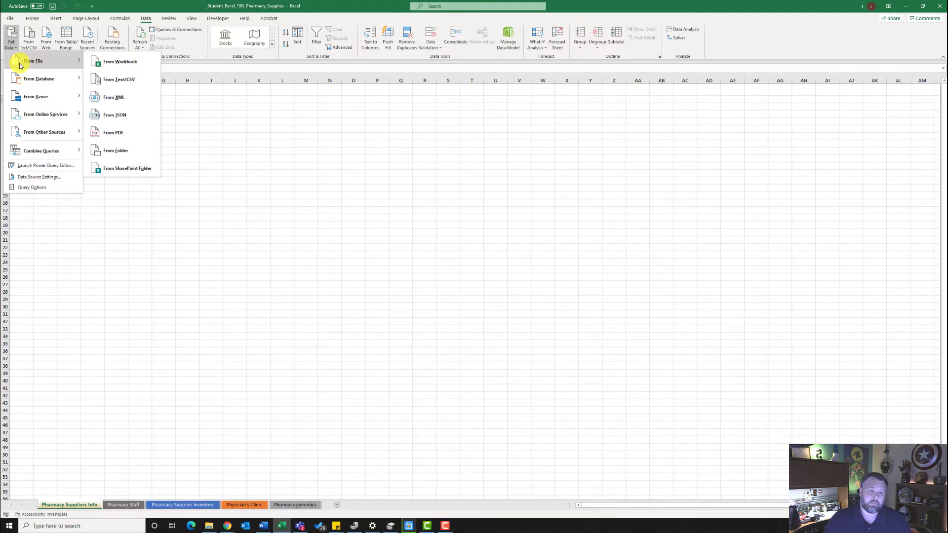
mouse_move(31, 80)
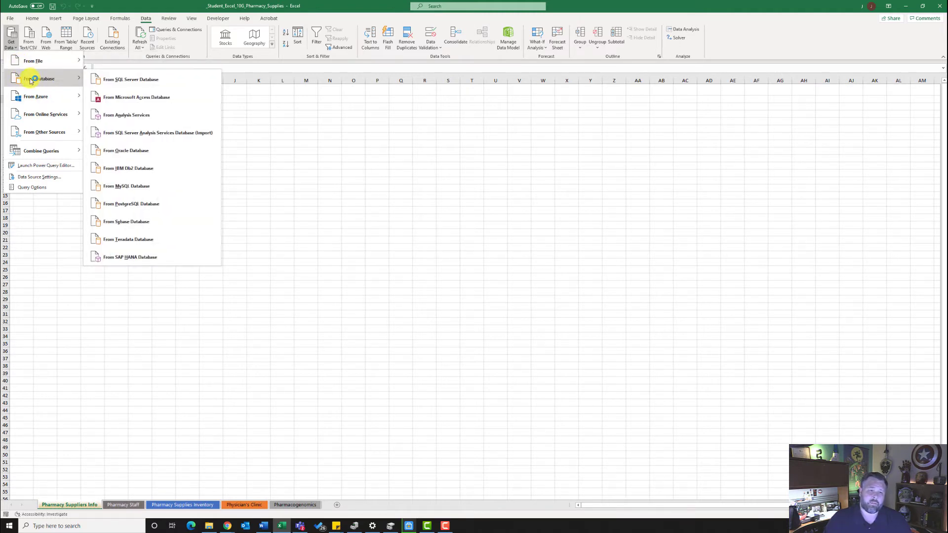
left_click(143, 98)
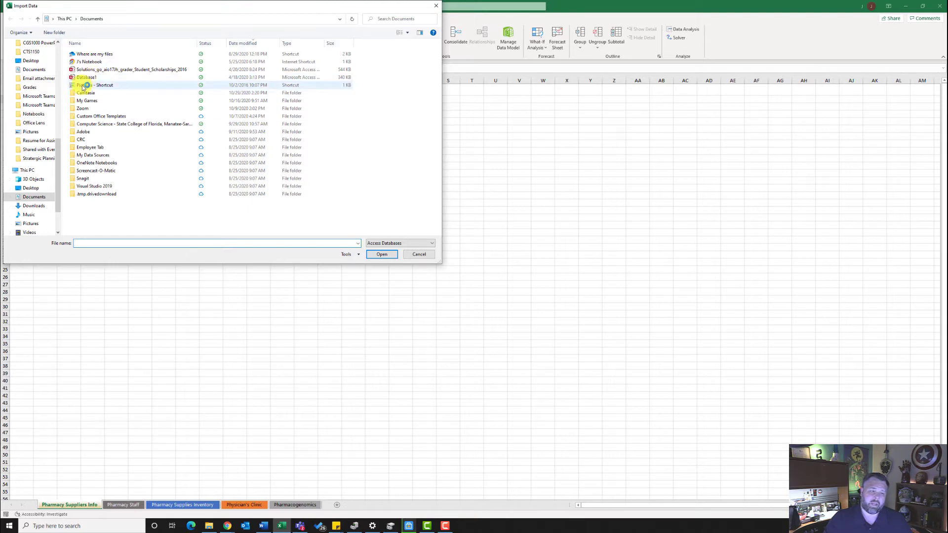
left_click(34, 206)
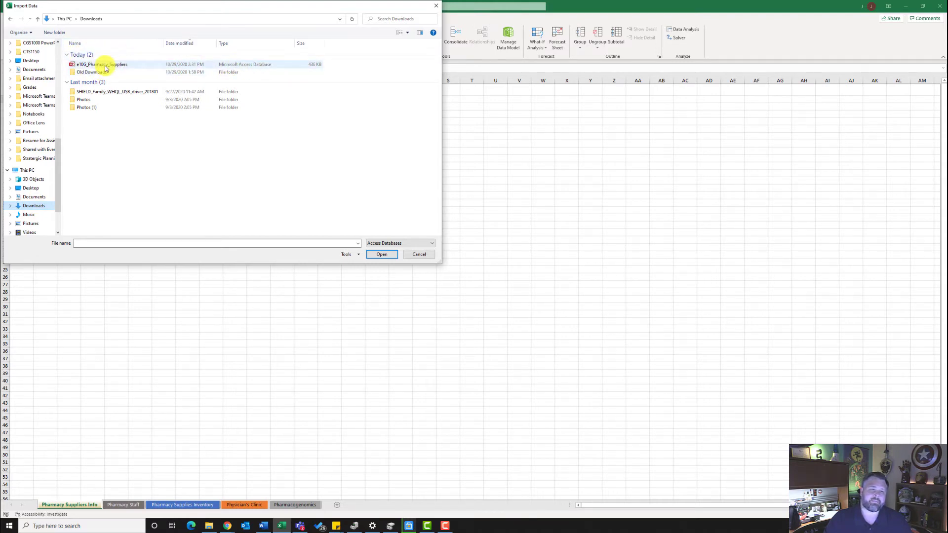
left_click(143, 71)
left_click(385, 256)
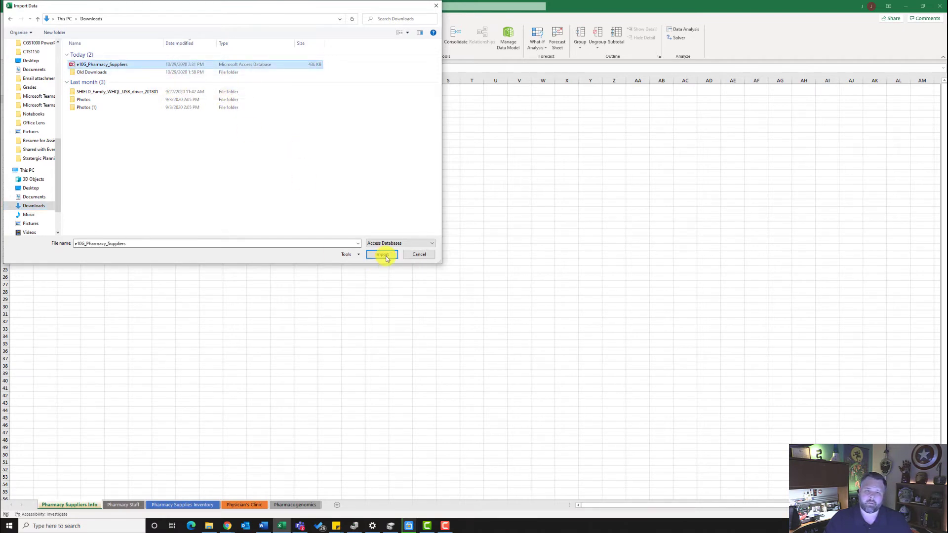
left_click(383, 255)
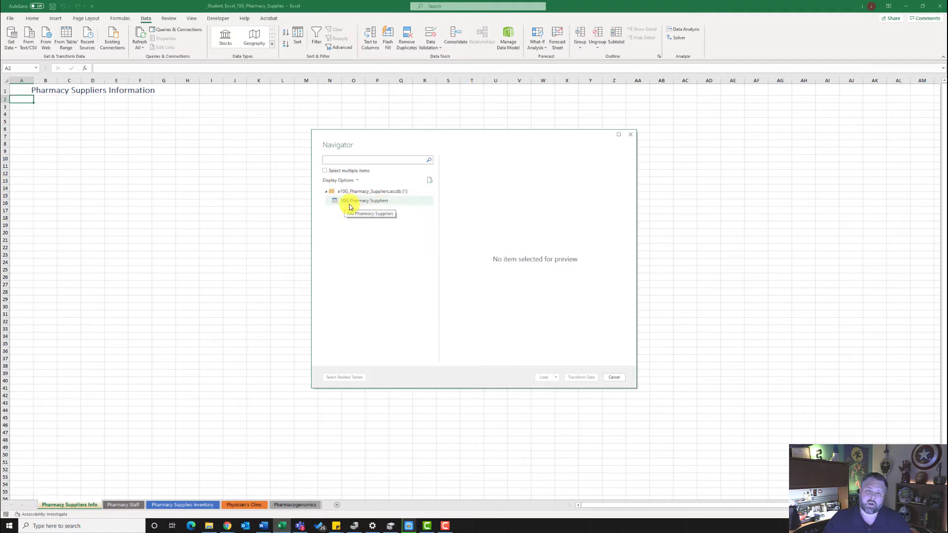
- Load the 10G Pharmacy Suppliers data as a table in the existing worksheet at A2, and close the queries pane
left_click(379, 202)
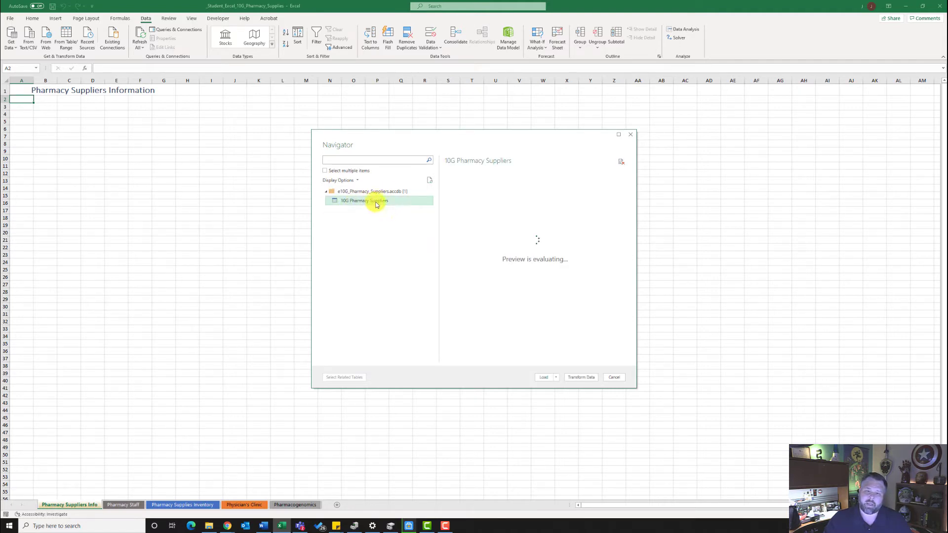
left_click(556, 377)
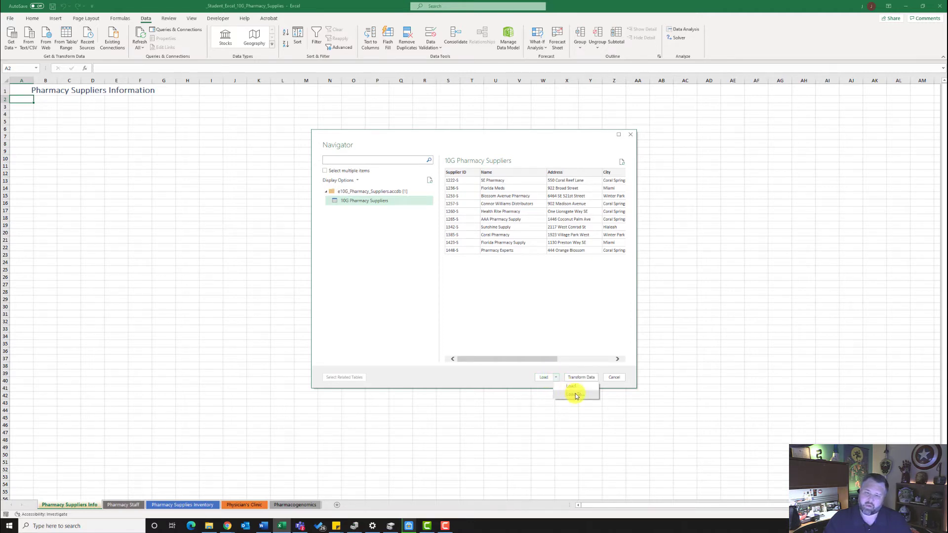
left_click(574, 395)
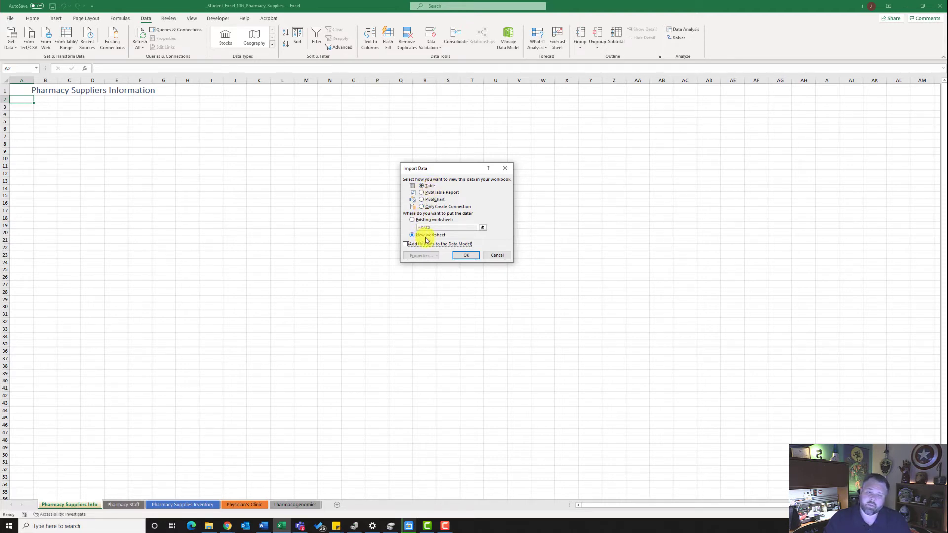
left_click(413, 221)
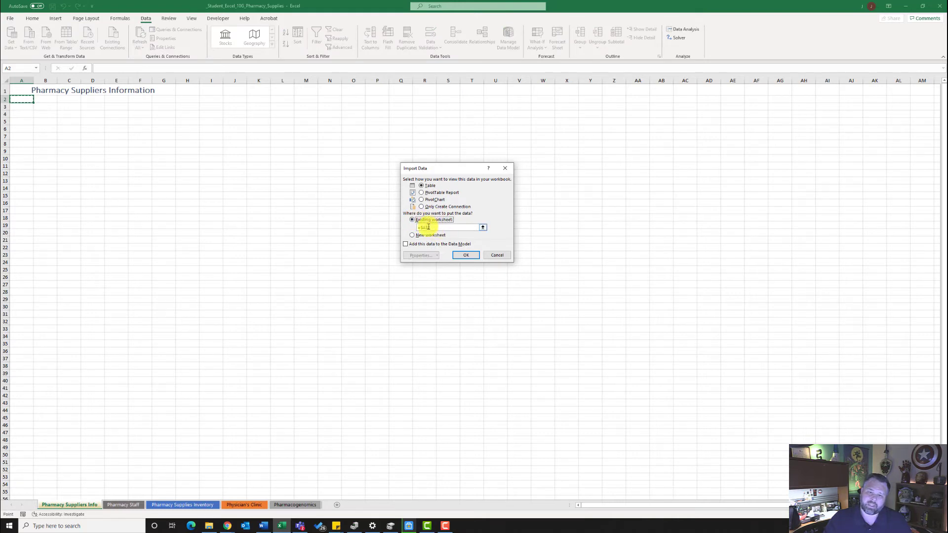
left_click(460, 256)
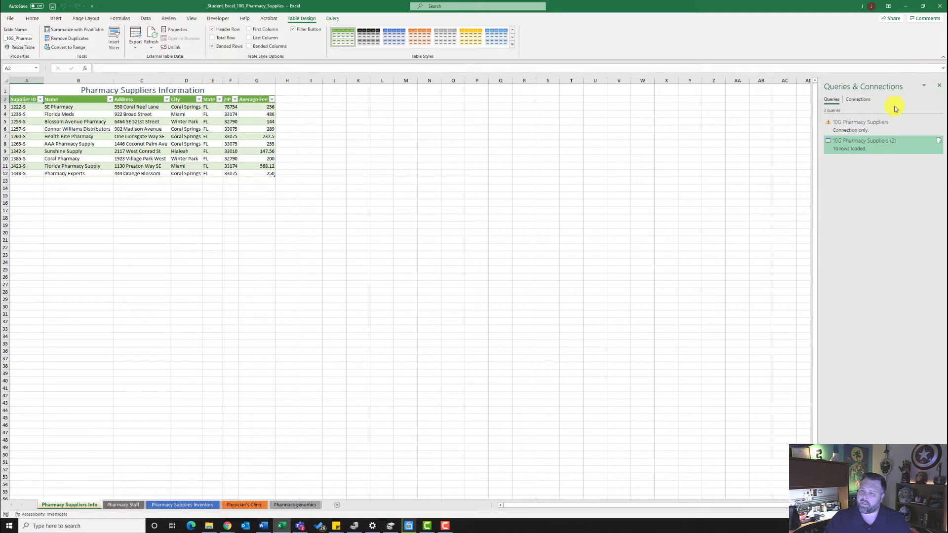
left_click(940, 87)
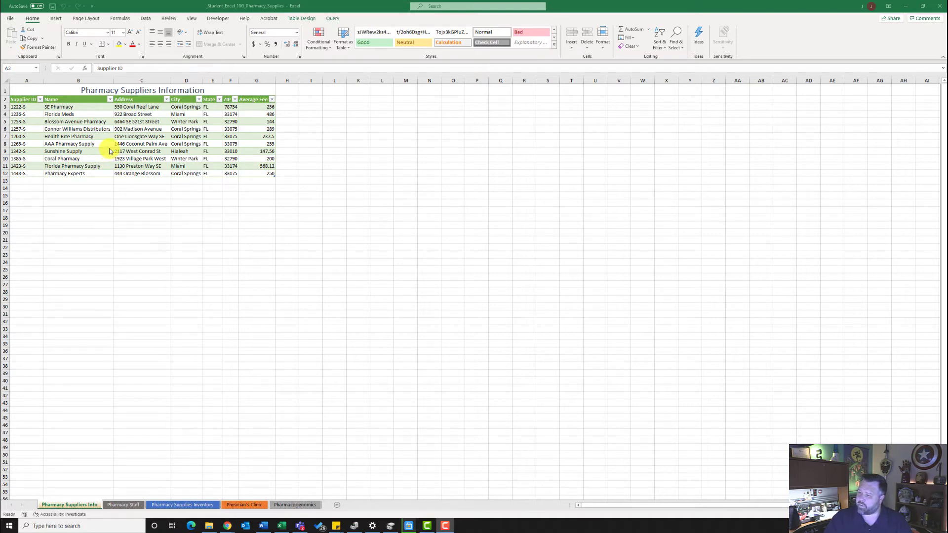
- Apply the green style from the first row of the Medium table styles to the pharmacy suppliers table
left_click(104, 121)
left_click(81, 127)
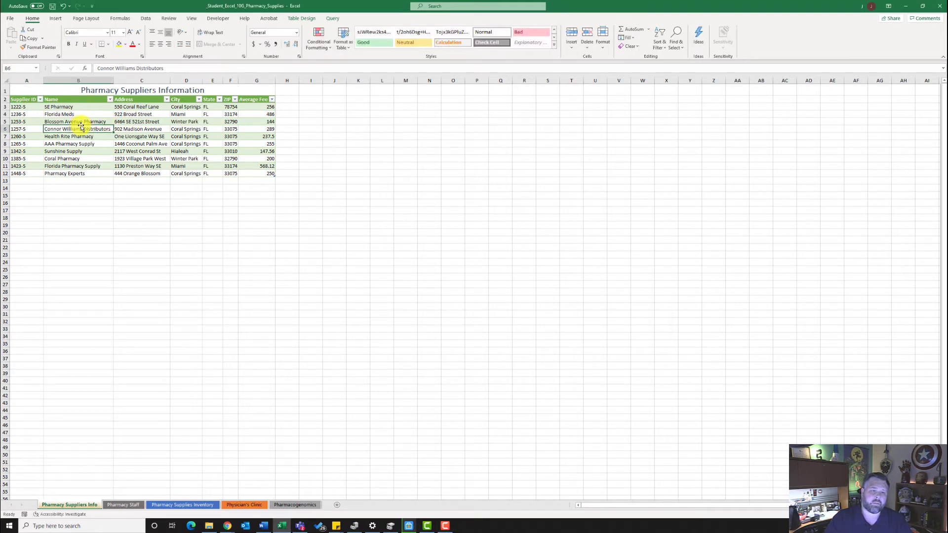
left_click(302, 18)
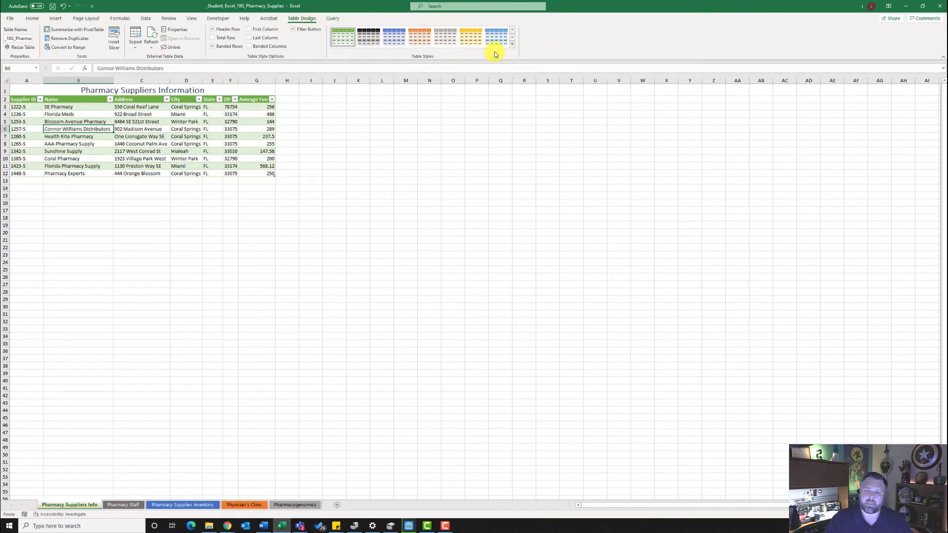
left_click(513, 43)
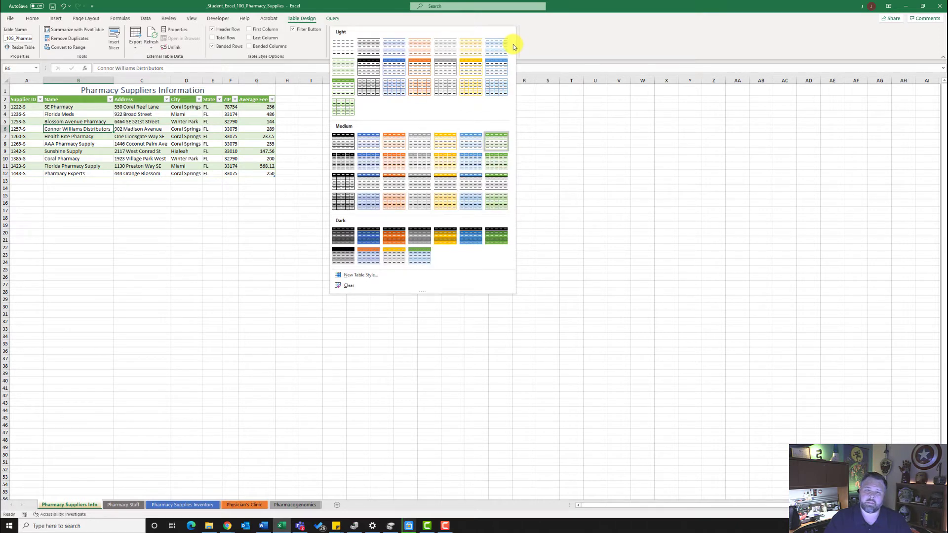
left_click(496, 143)
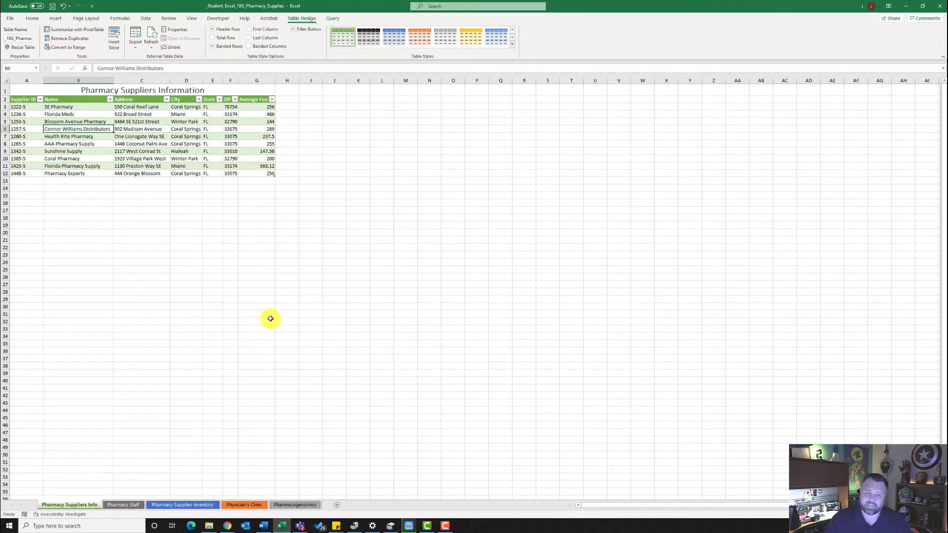
- Insert a DAVERAGE function in cell B18 of the Pharmacy Staff sheet for the pharmacists' average hourly wage
left_click(128, 507)
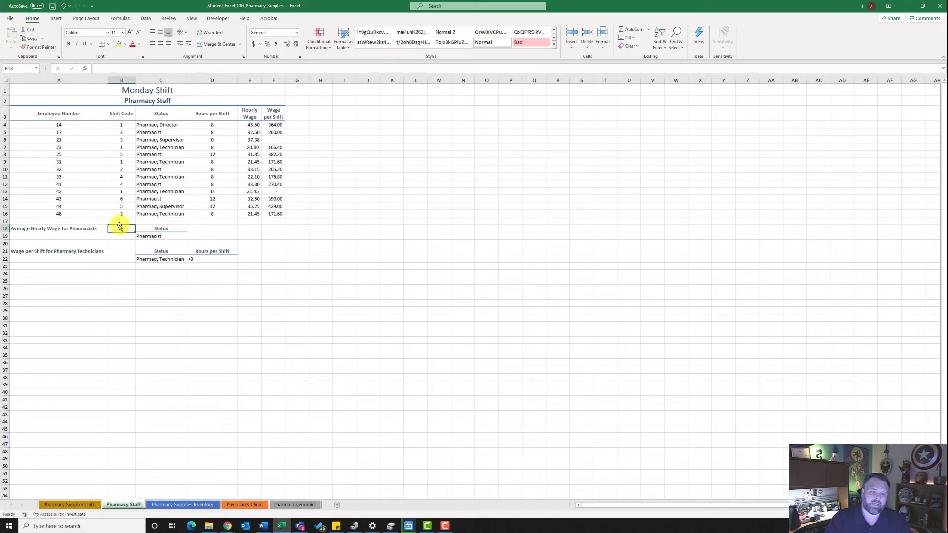
left_click(85, 70)
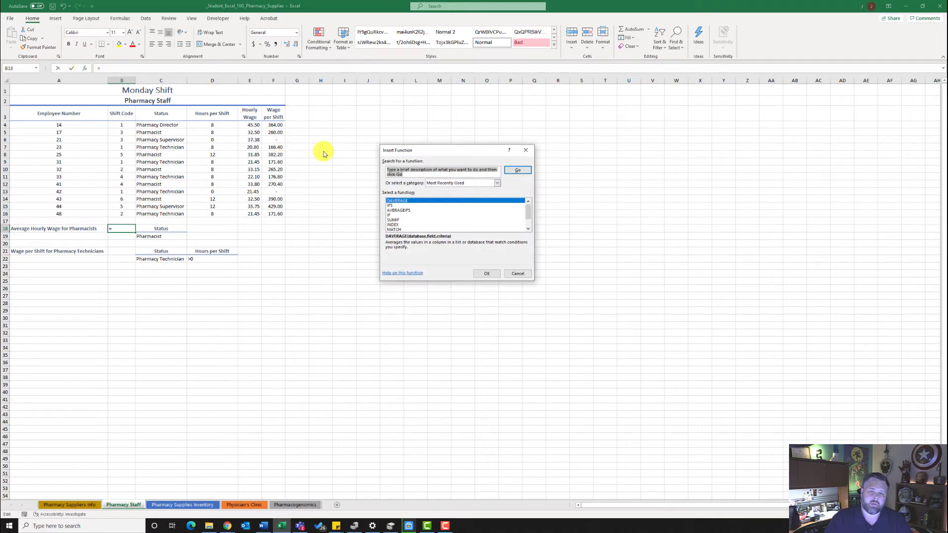
type("daverage")
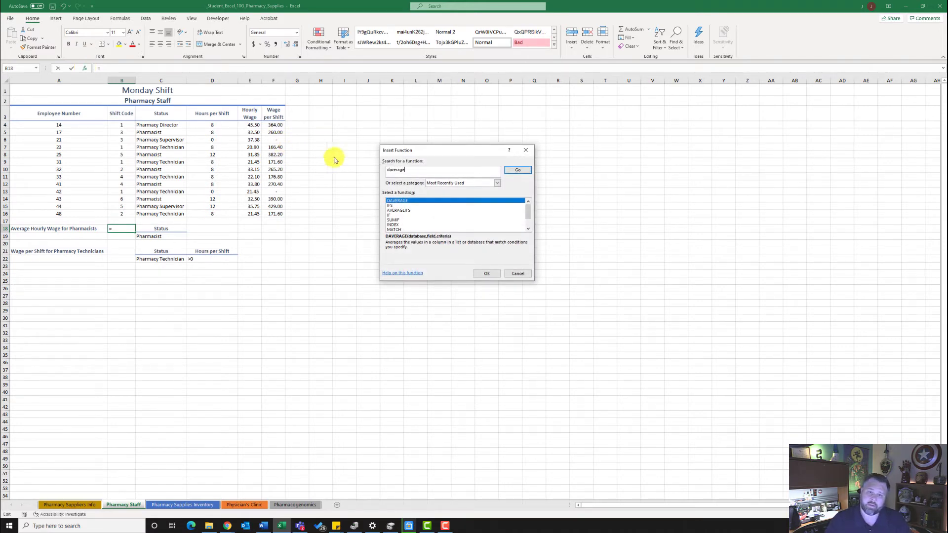
left_click(522, 172)
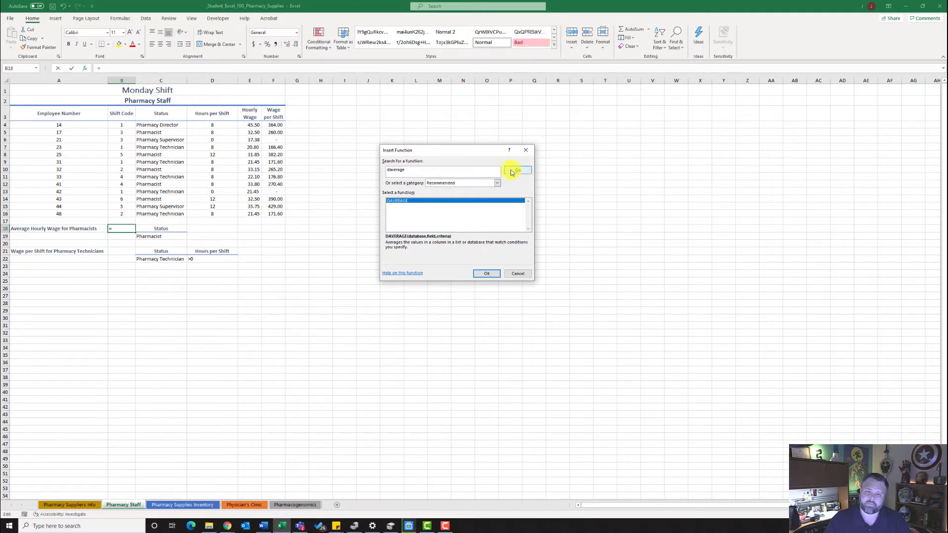
left_click(486, 274)
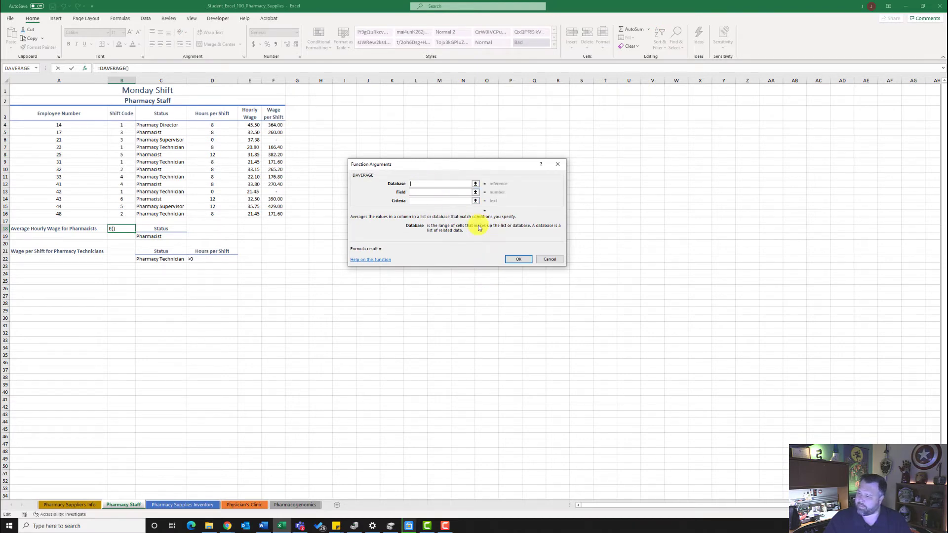
- Set the DAVERAGE function's database to A3:F16 and its field to "Hourly Wage"
type("A")
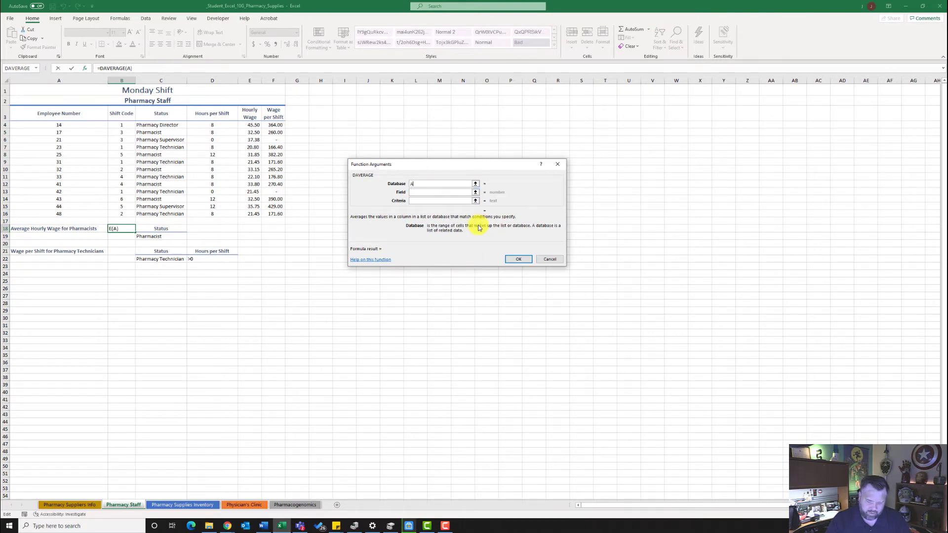
type("3:")
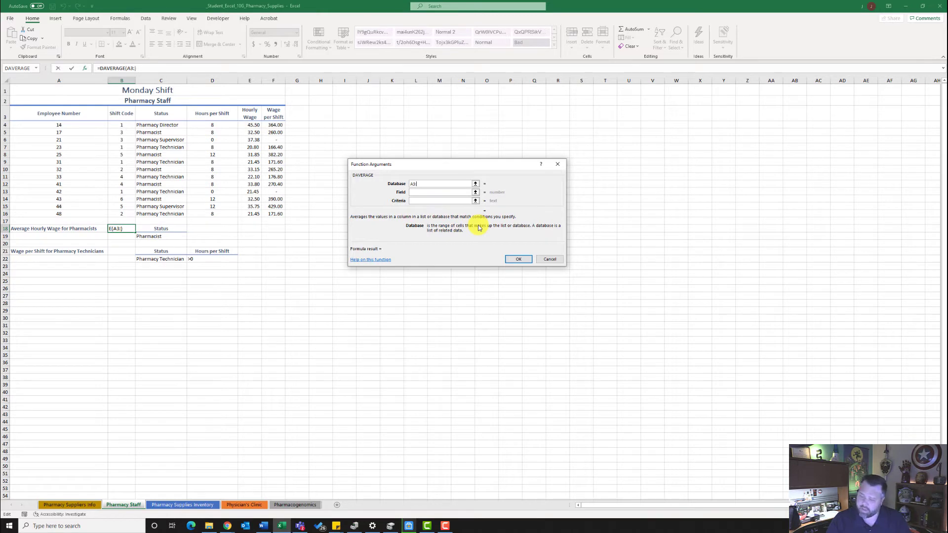
type("F")
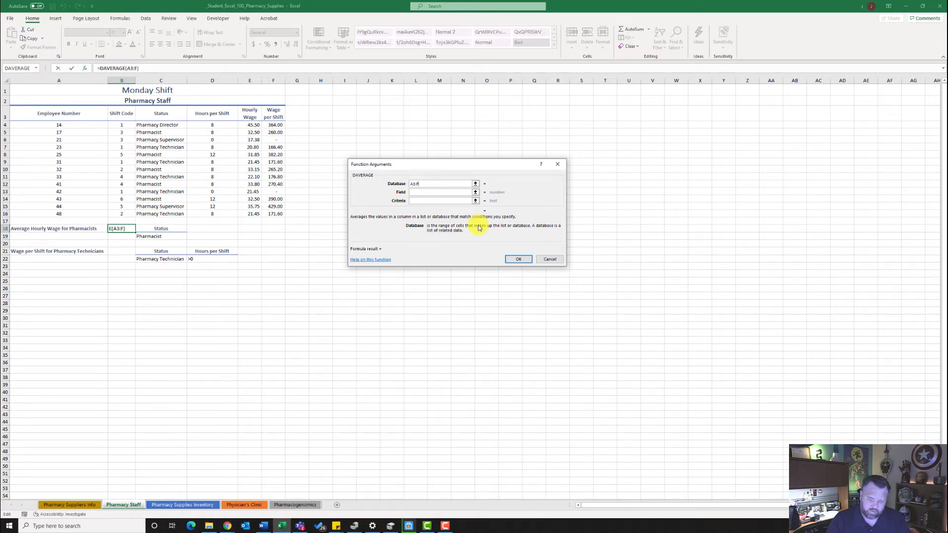
type("16")
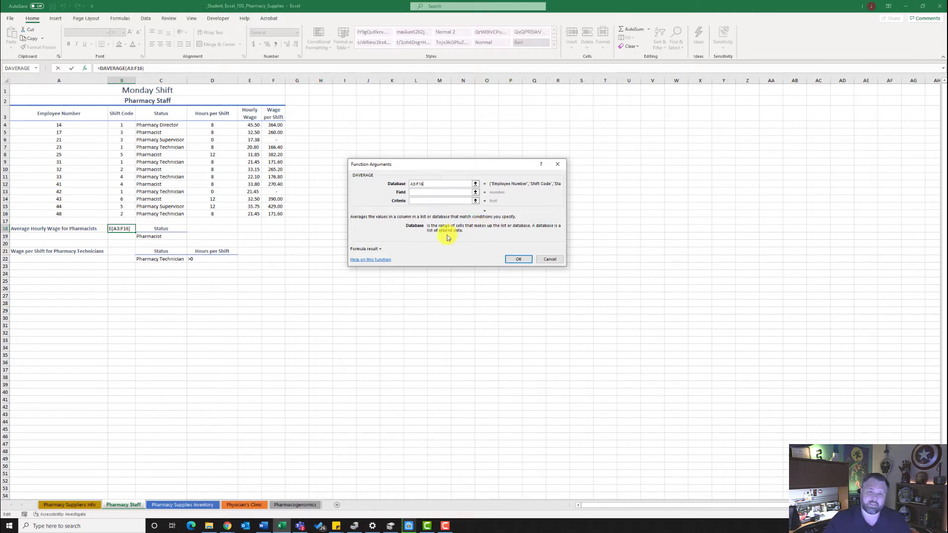
left_click(417, 192)
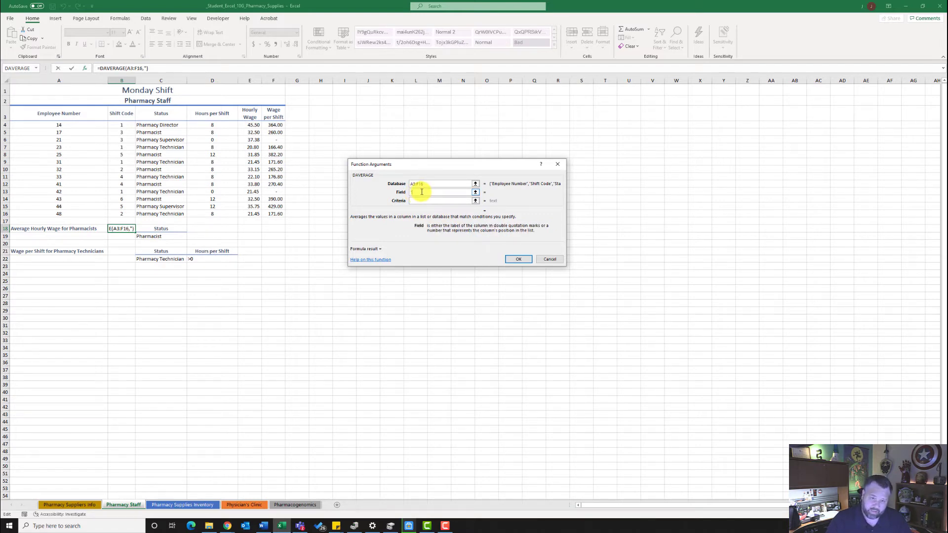
type("\"Hourly")
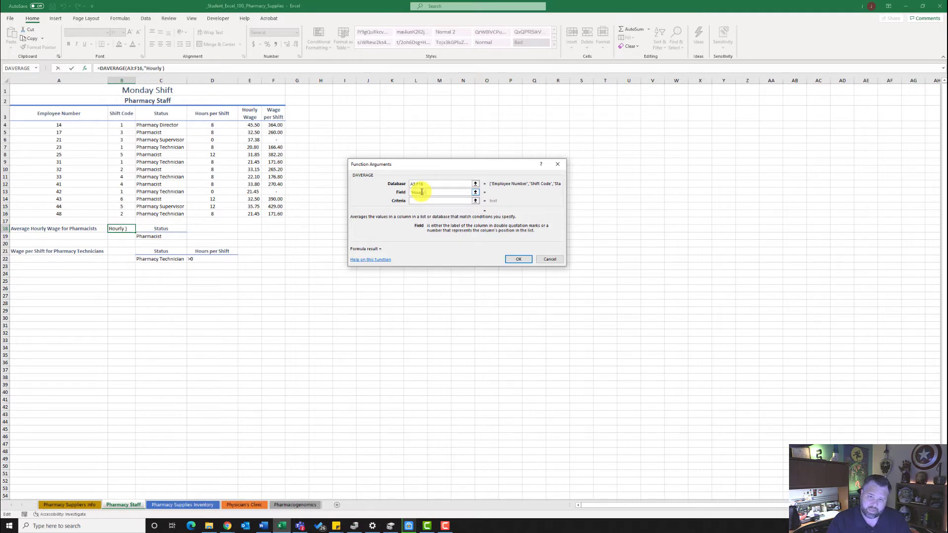
type(" Wage\"")
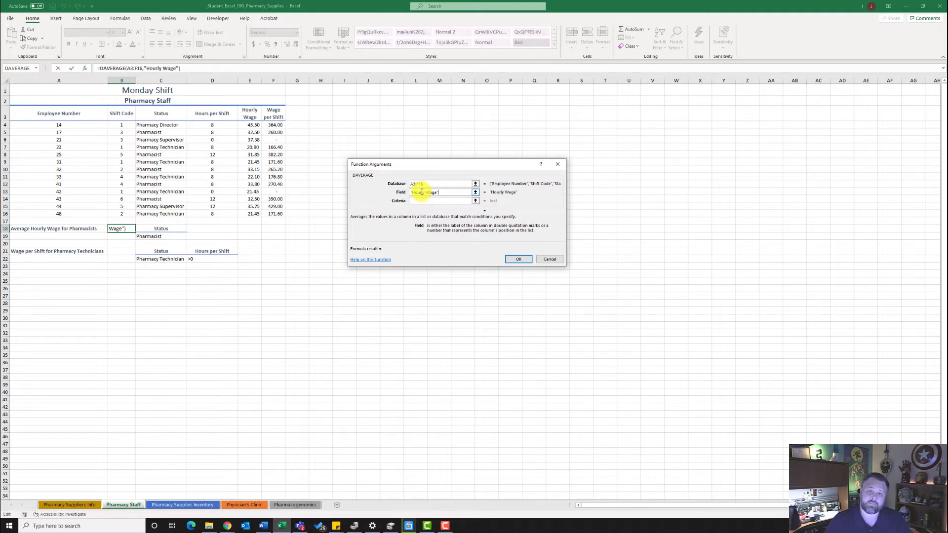
- Complete the DAVERAGE function with criteria range C18:C19 and apply the Accounting number format to B18
left_click(429, 200)
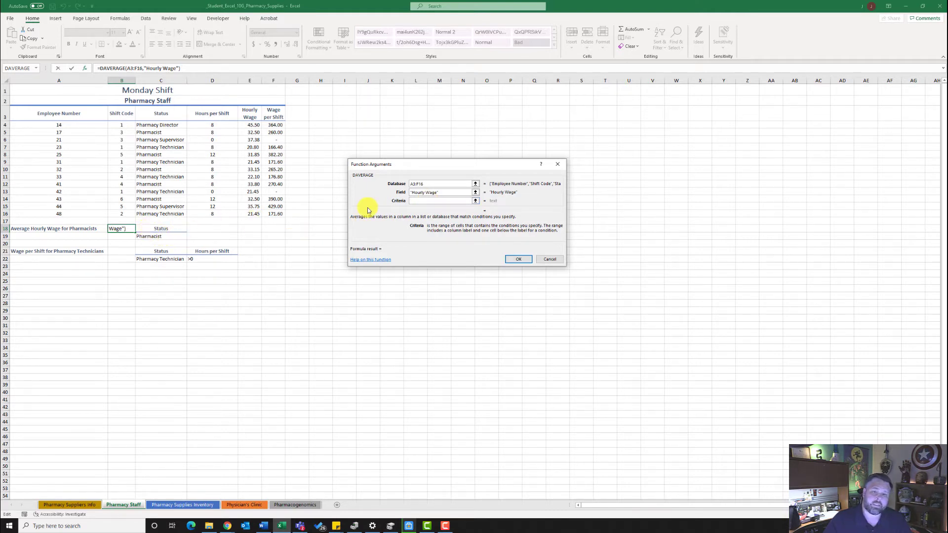
type("C18")
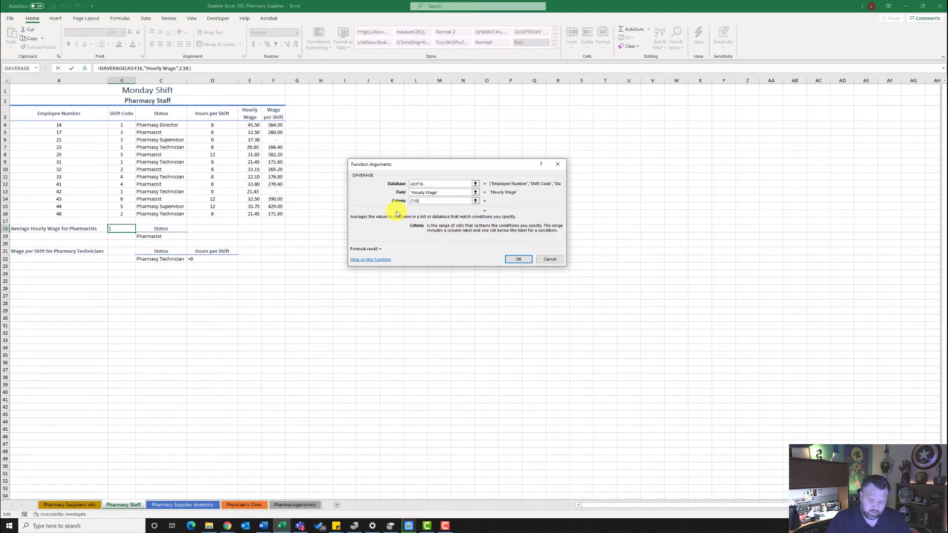
type(":C19")
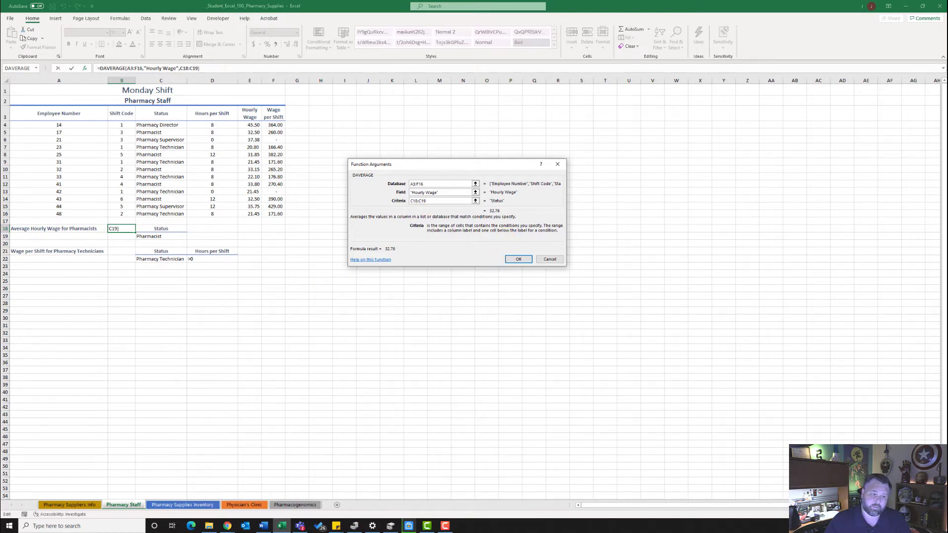
left_click(517, 259)
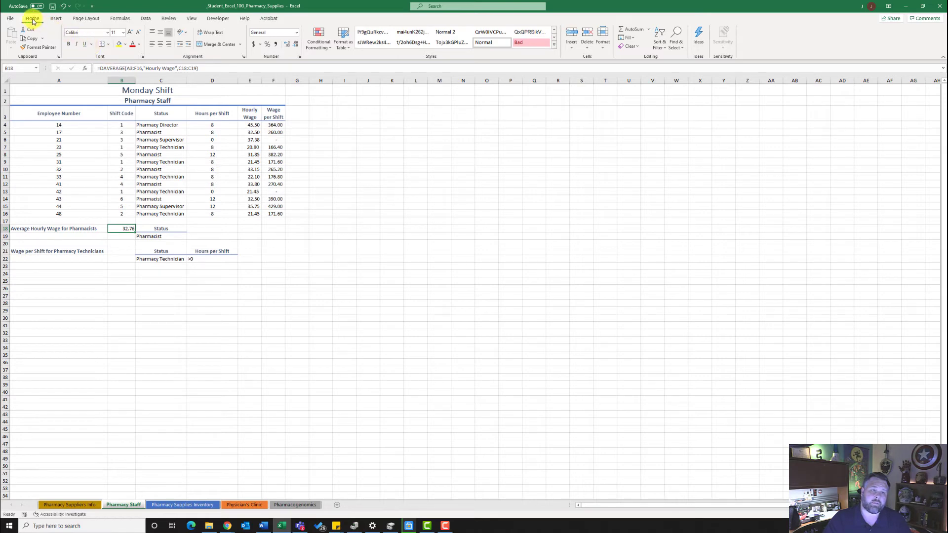
left_click(254, 45)
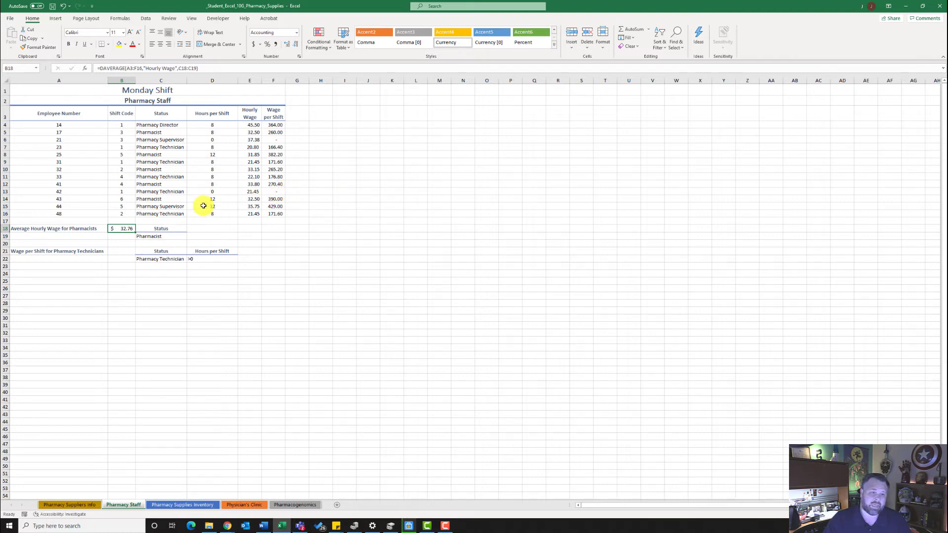
- Insert a DSUM function in cell B21 for the pharmacy technicians' wage per shift
left_click(122, 250)
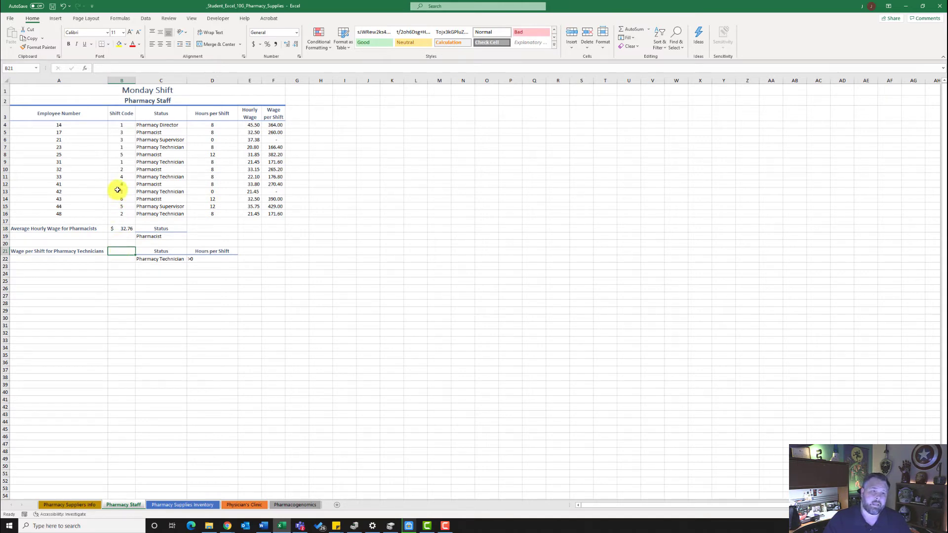
left_click(85, 69)
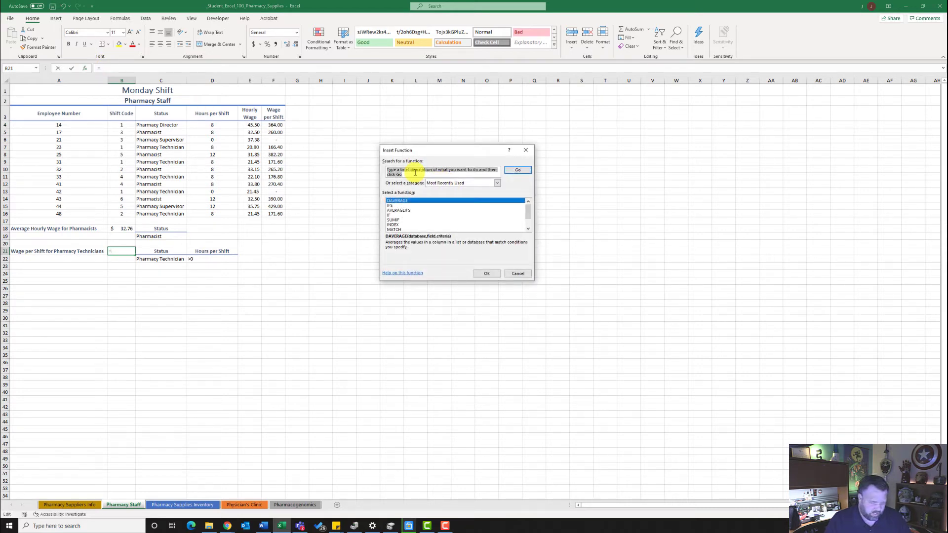
type("dsum")
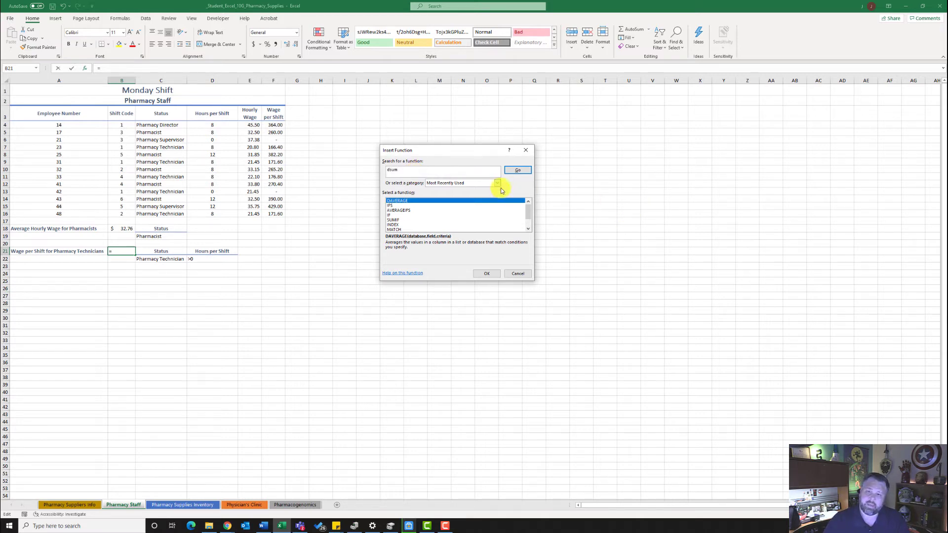
left_click(516, 171)
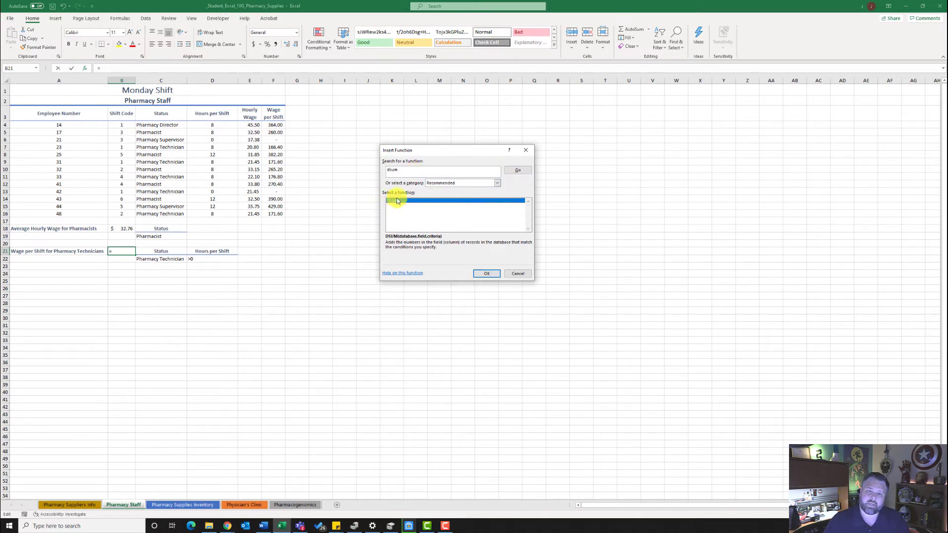
left_click(488, 275)
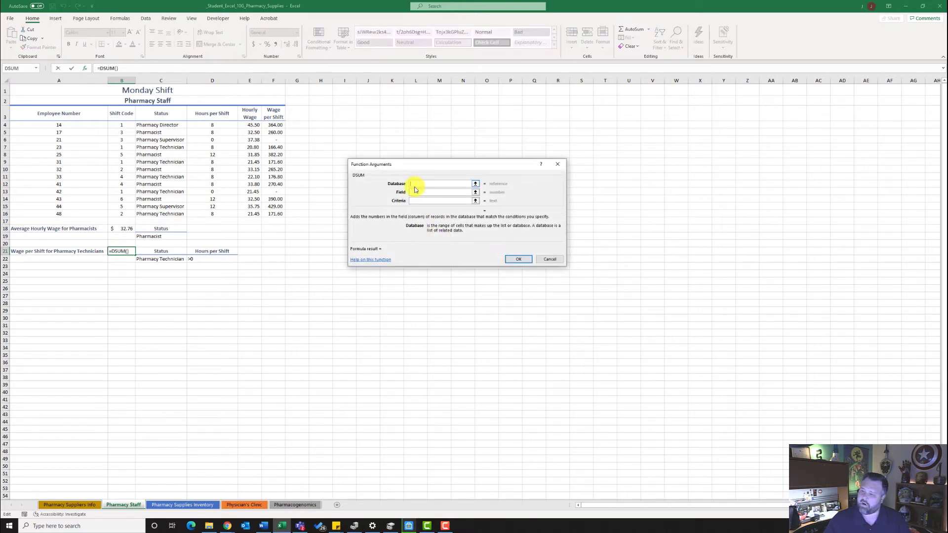
- Set the DSUM function's database to A3:F16 and its field to "Wage per Shift"
type("A3:")
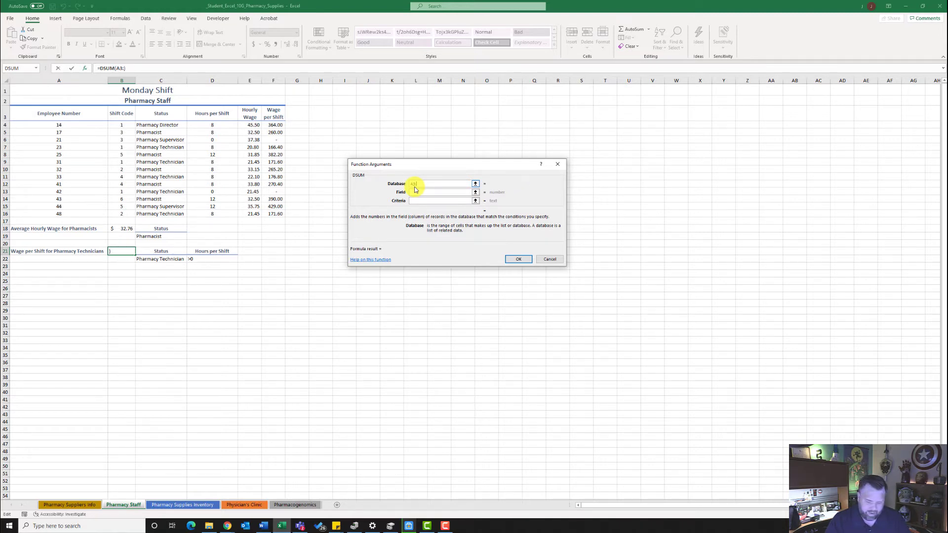
type("F16")
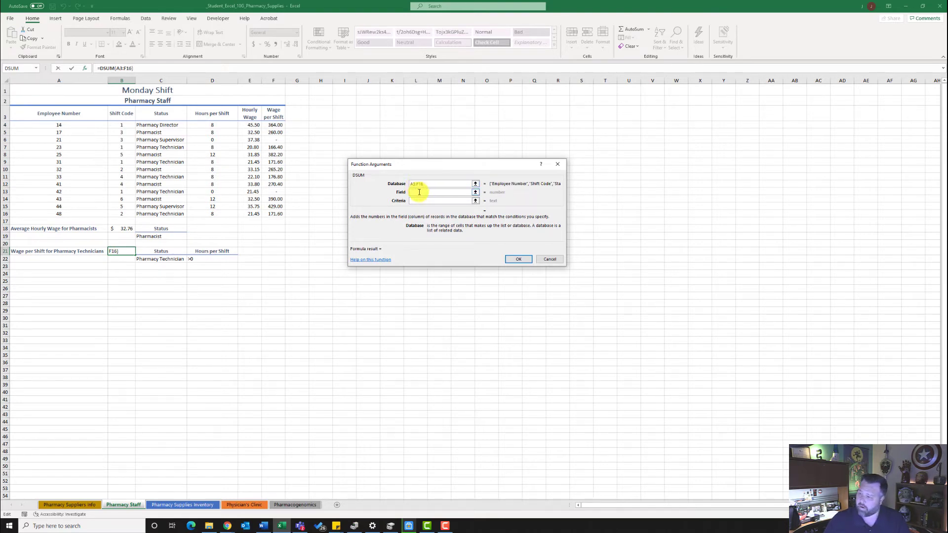
left_click(419, 193)
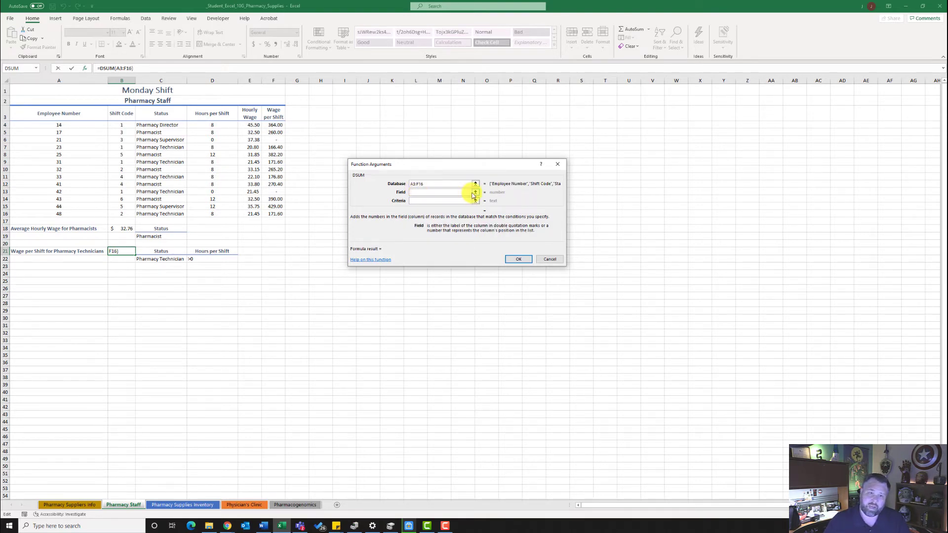
type("\"")
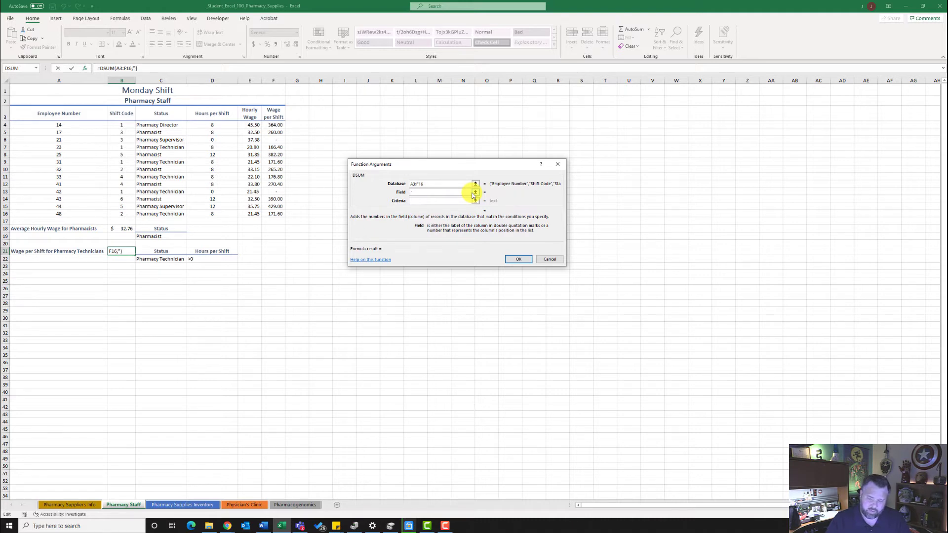
type("Wa")
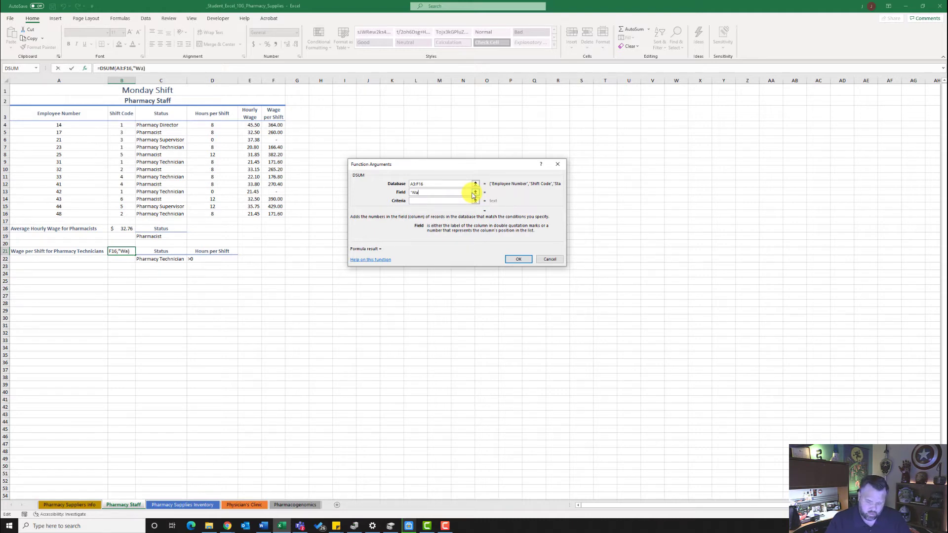
type("ge per")
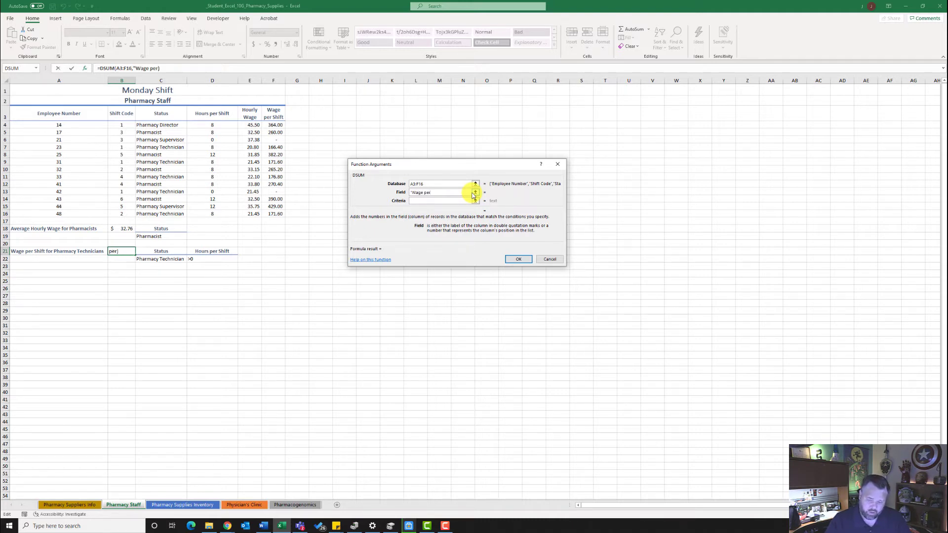
type(" Shif")
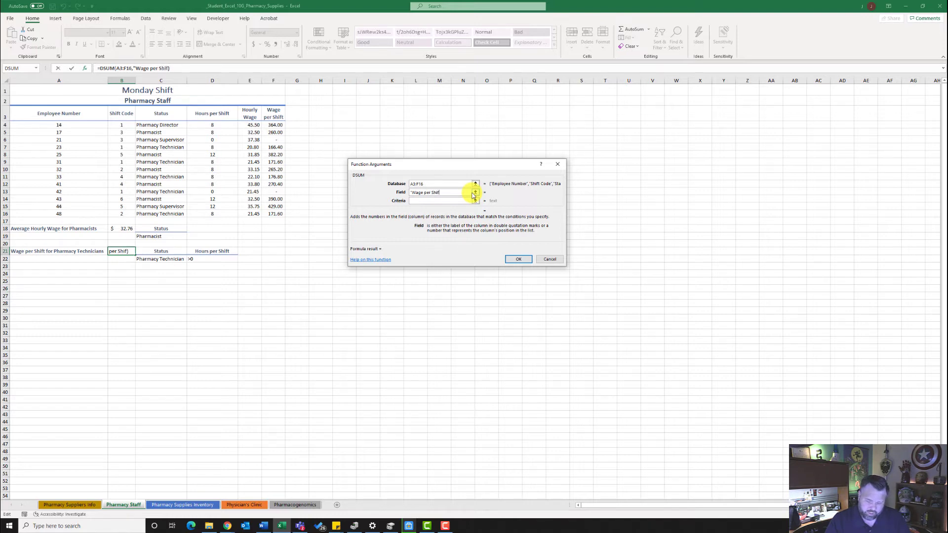
type("t\"")
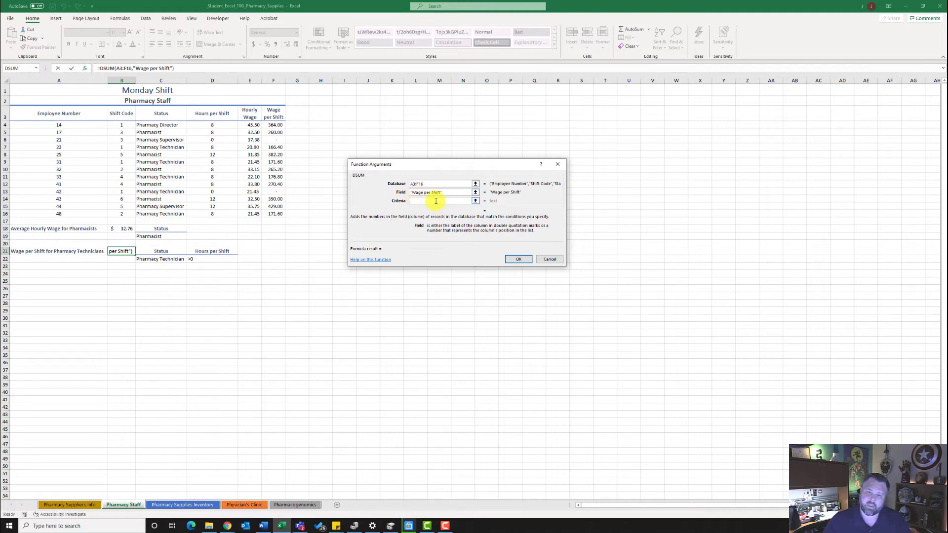
- Complete the DSUM function with criteria range C21:D22 and apply the Accounting number format to B21
left_click(436, 201)
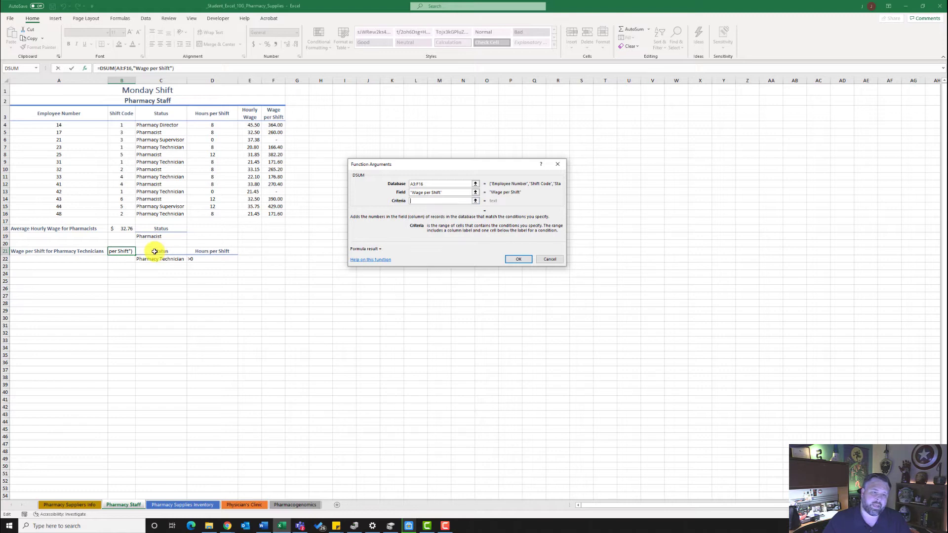
left_click_drag(155, 252, 206, 260)
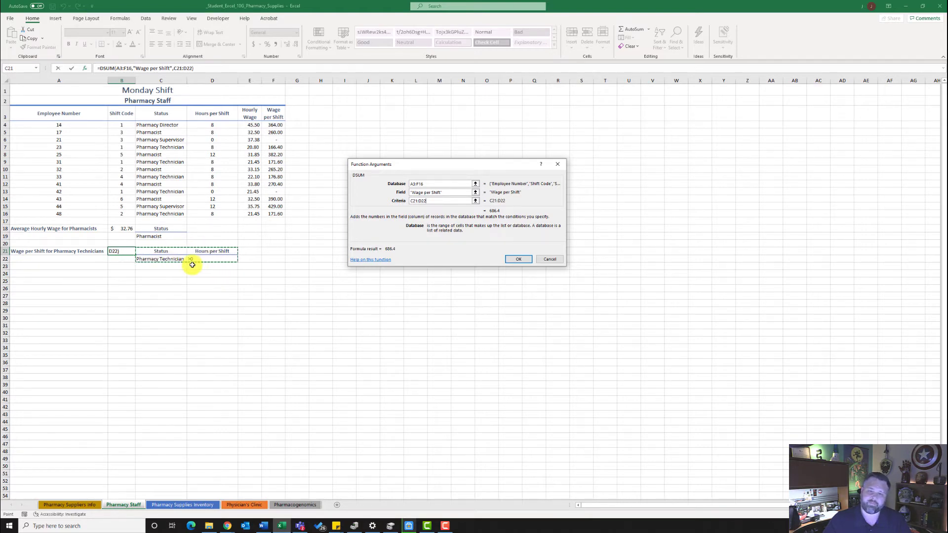
left_click(519, 258)
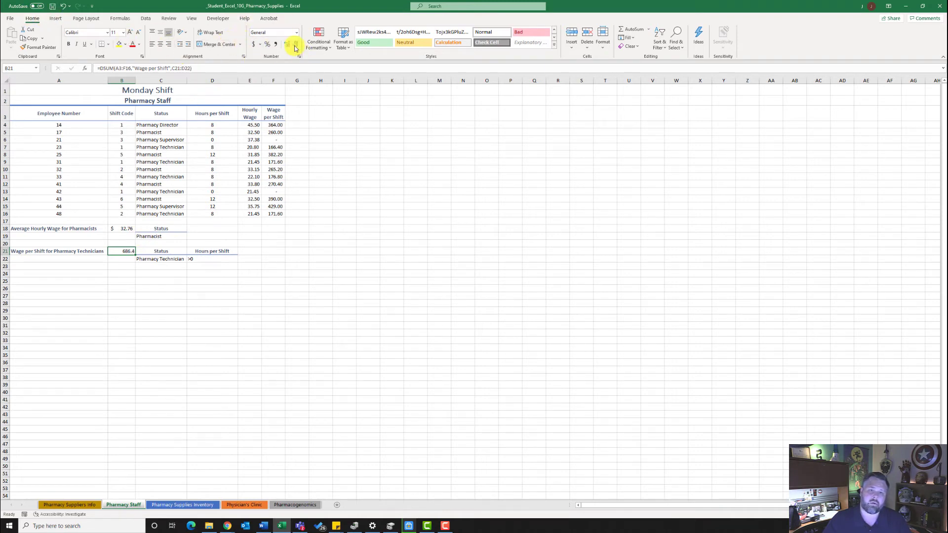
left_click(253, 45)
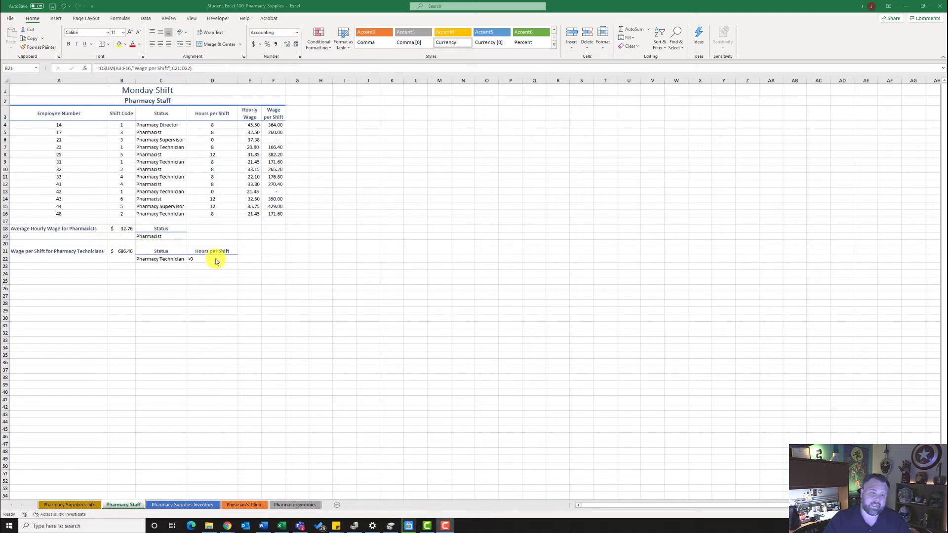
- Enter the label "Maximum Pharmacist Hourly Wage" in cell E18 of the Pharmacy Staff sheet
left_click(255, 229)
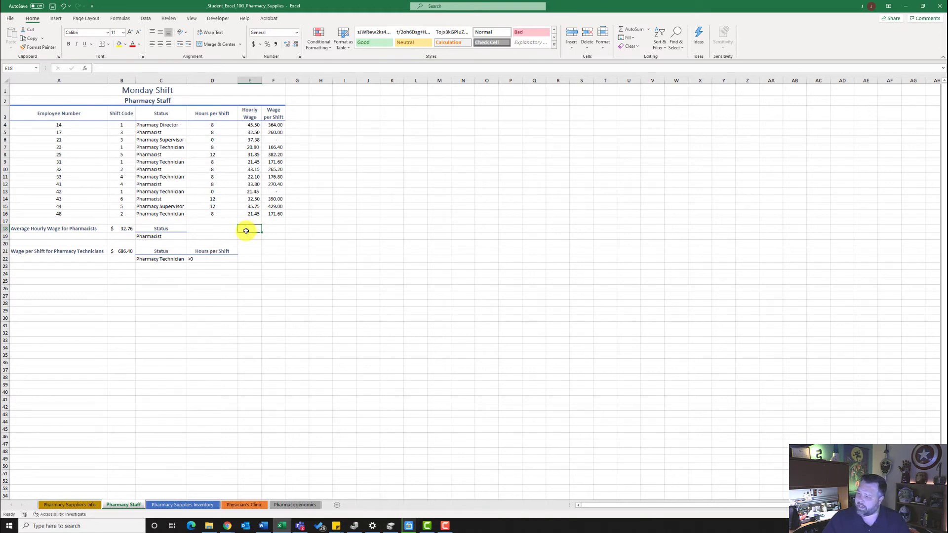
type("Ma")
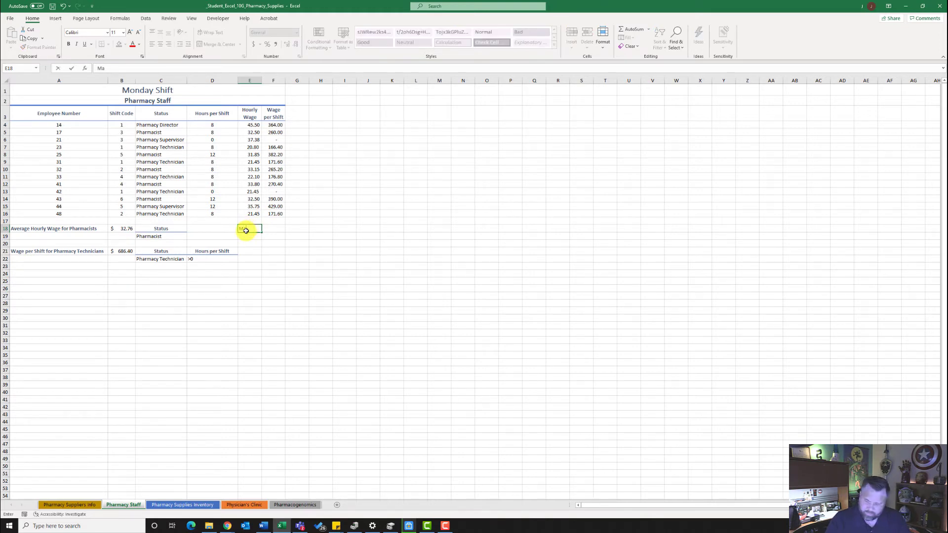
type("ximum")
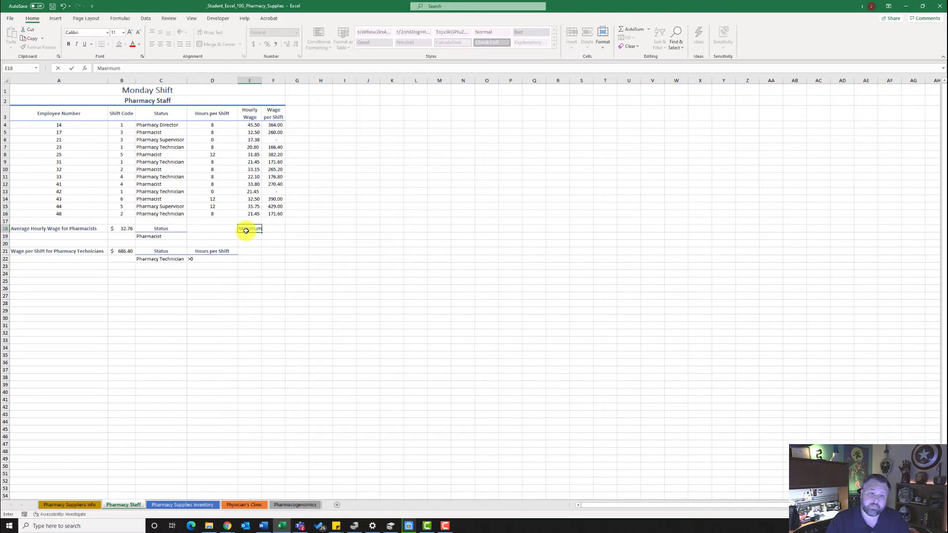
type(" Pha")
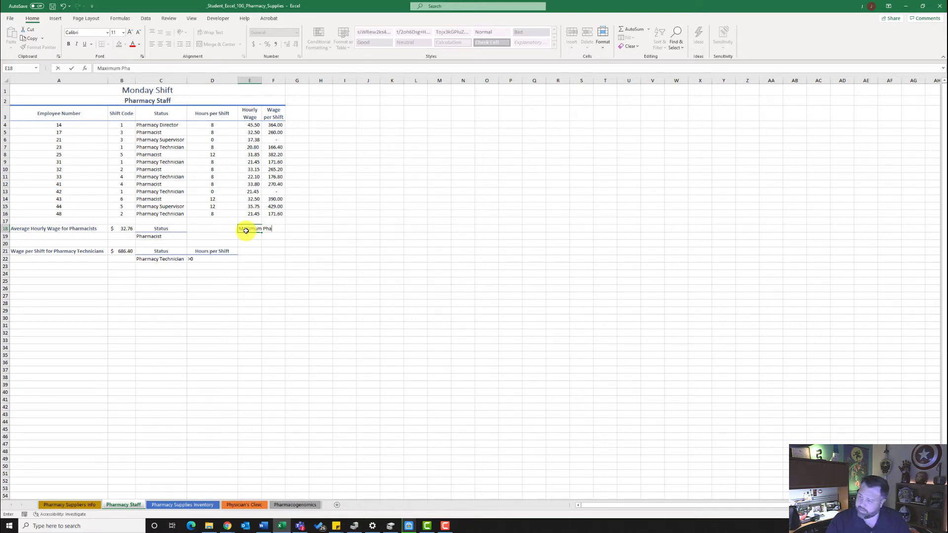
type("rmacist Hourly ")
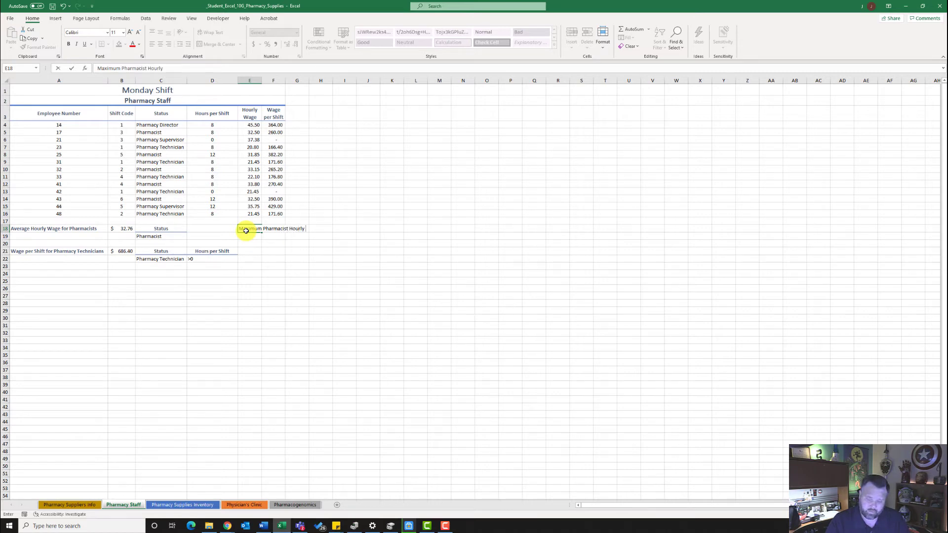
type("Wage")
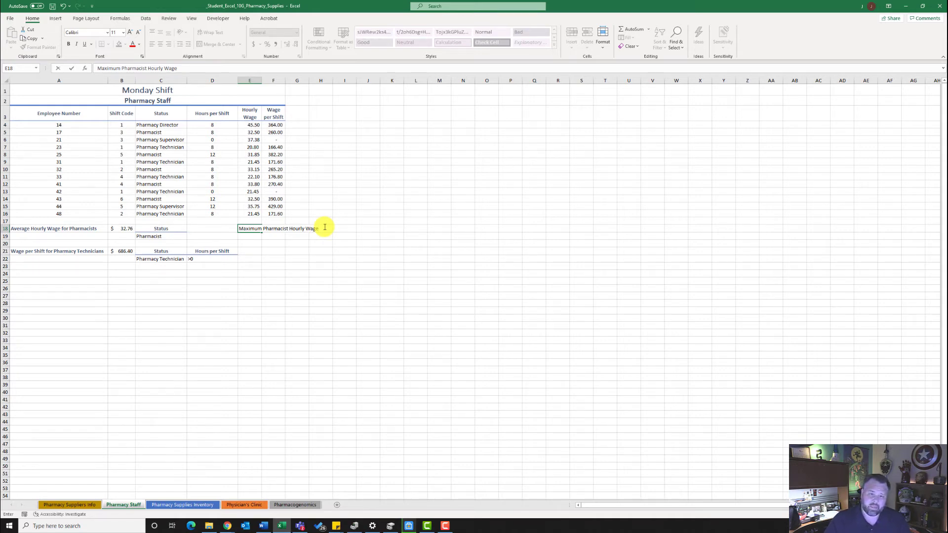
- Copy the formatting of the Status heading in C18 onto the label in E18 and widen column E slightly
key("Return")
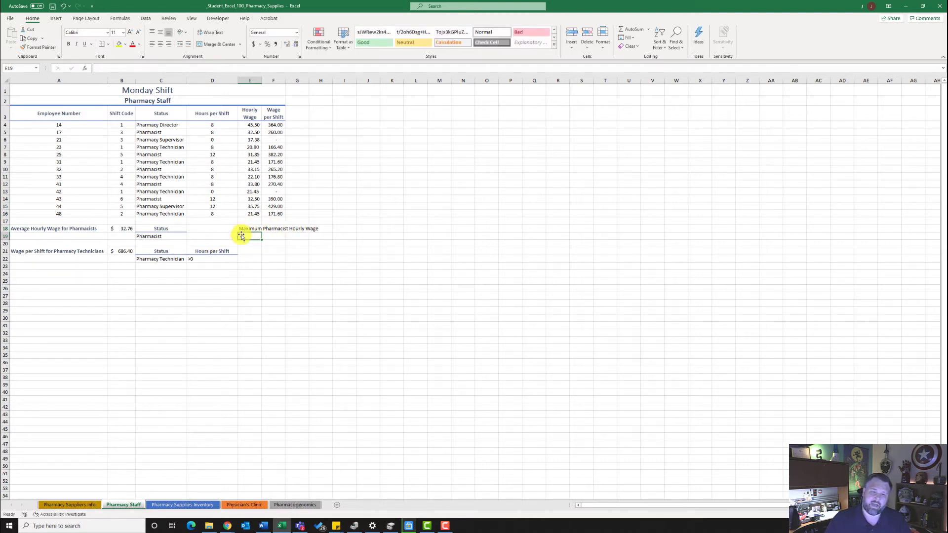
left_click(80, 229)
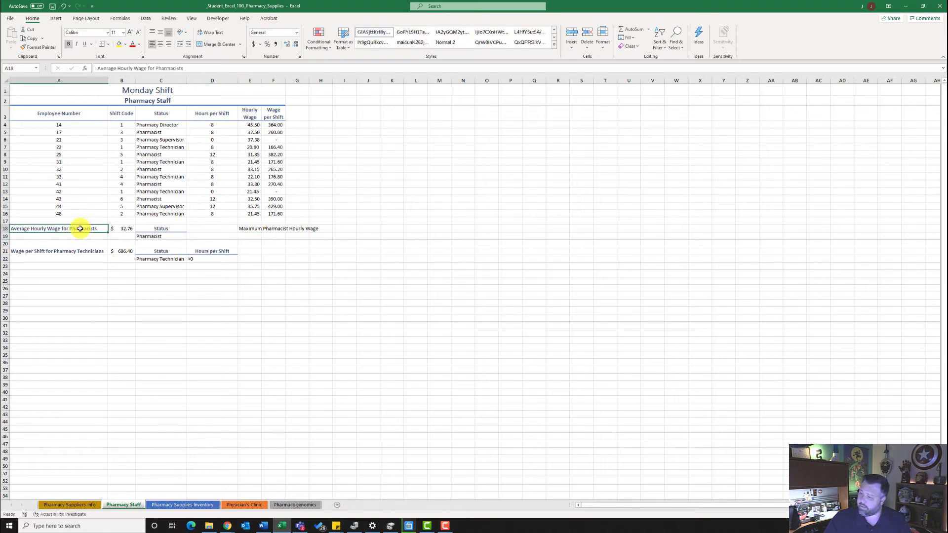
left_click(155, 227)
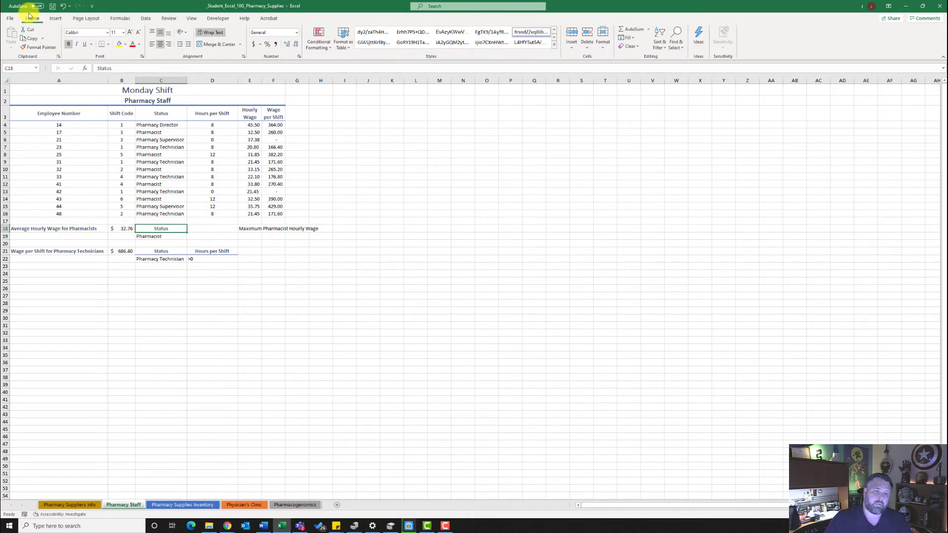
left_click(33, 48)
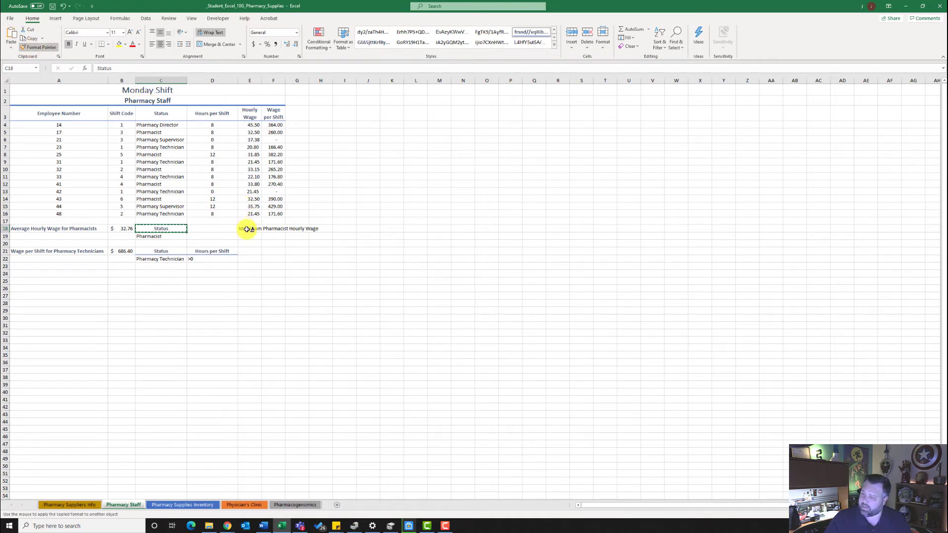
left_click(247, 229)
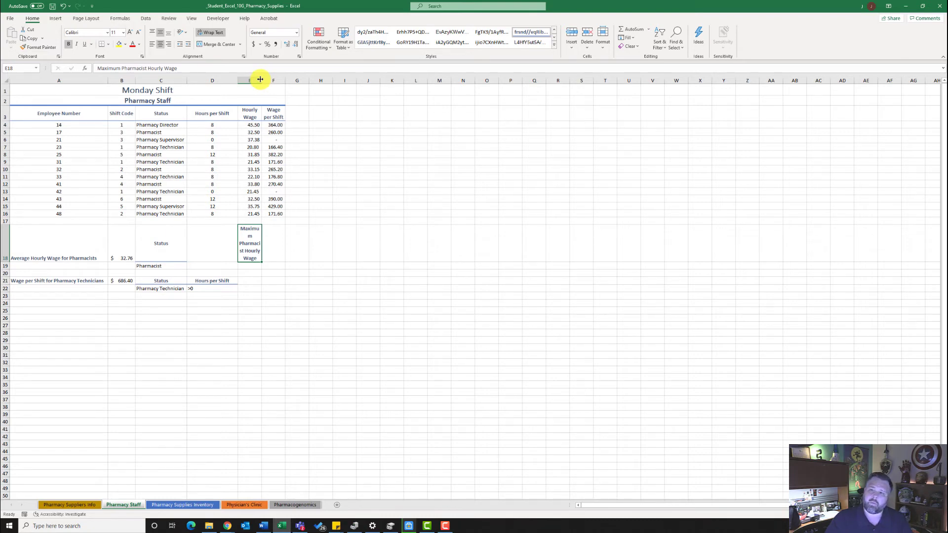
left_click_drag(260, 80, 262, 80)
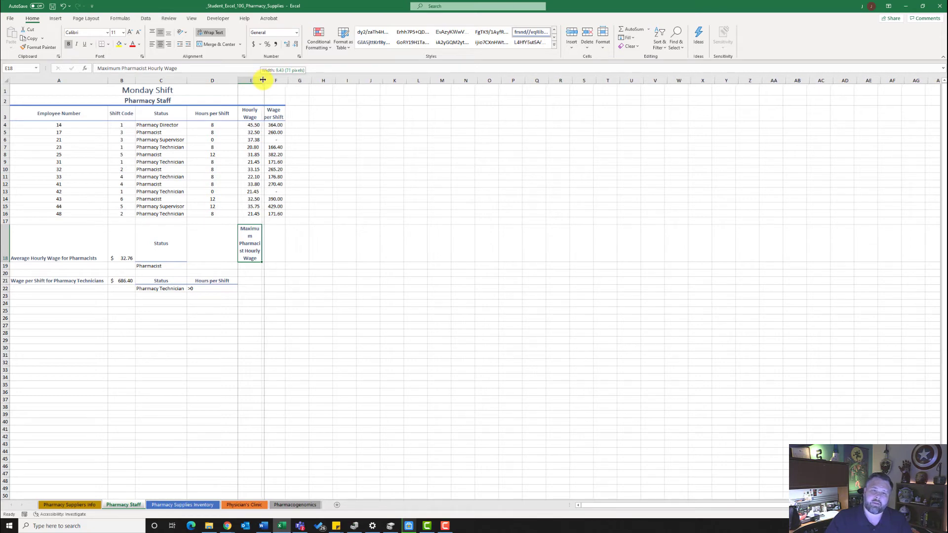
left_click_drag(263, 80, 264, 80)
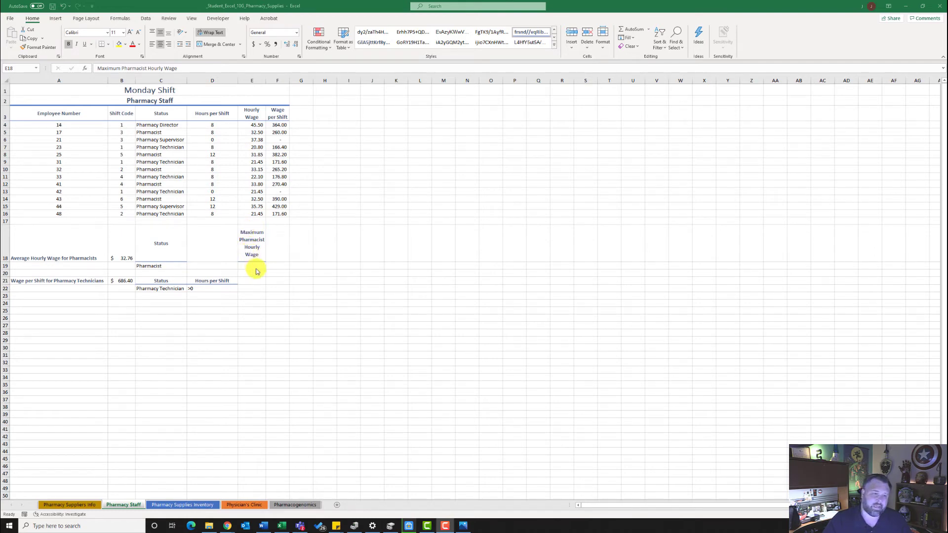
- Start a MAXIFS function in cell E19 with the hourly wages E4:E16 as its max range
left_click(252, 266)
left_click(252, 266)
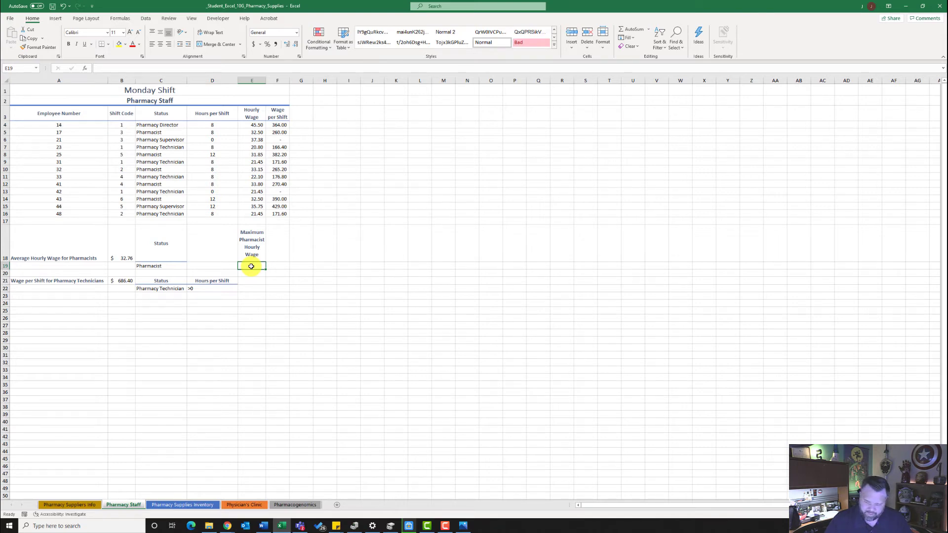
type("=")
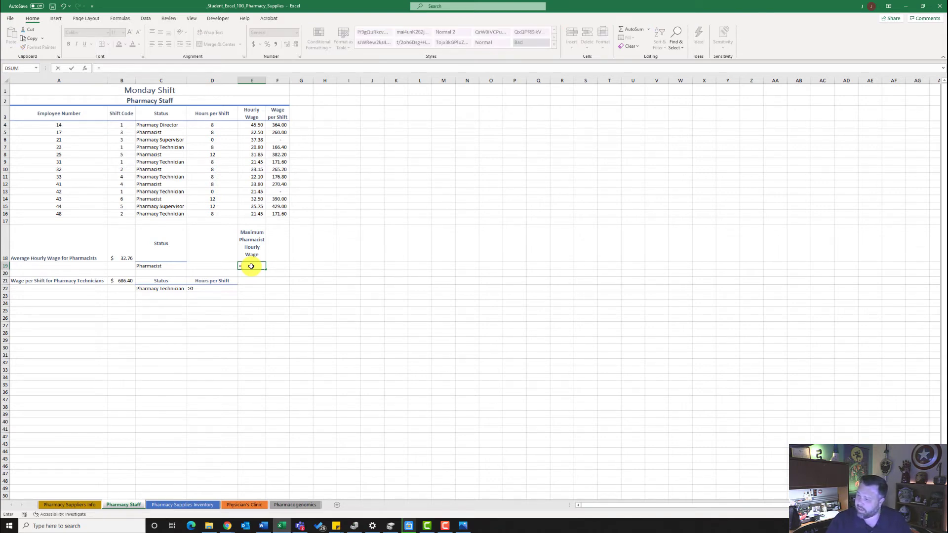
type("max")
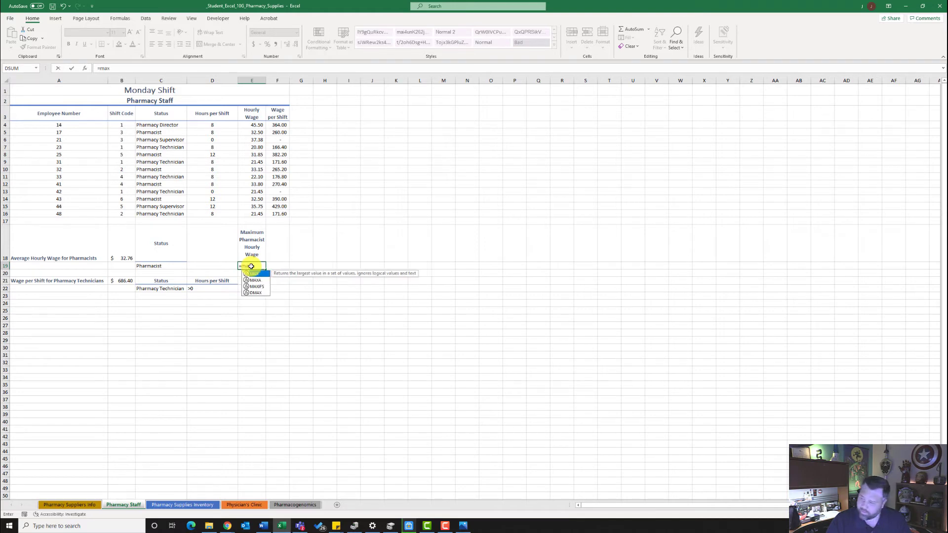
type("if")
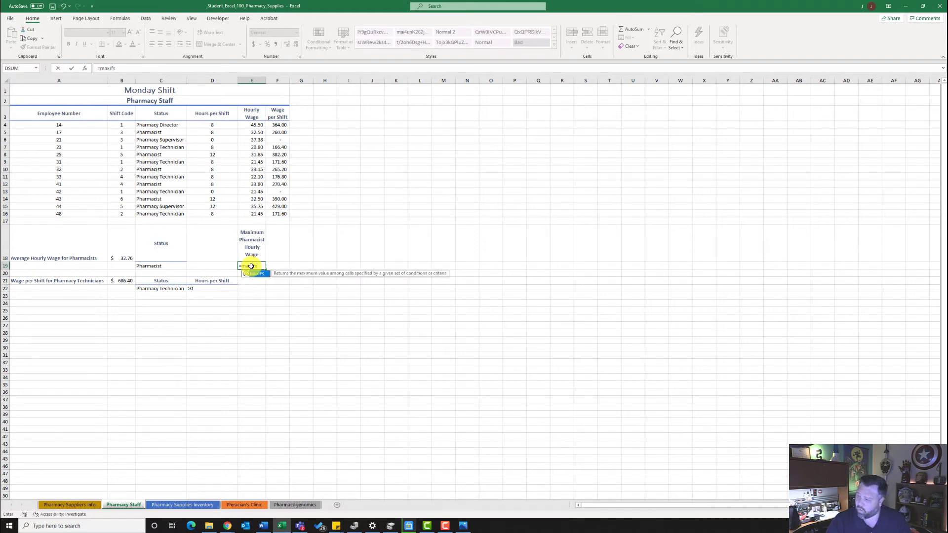
type("s")
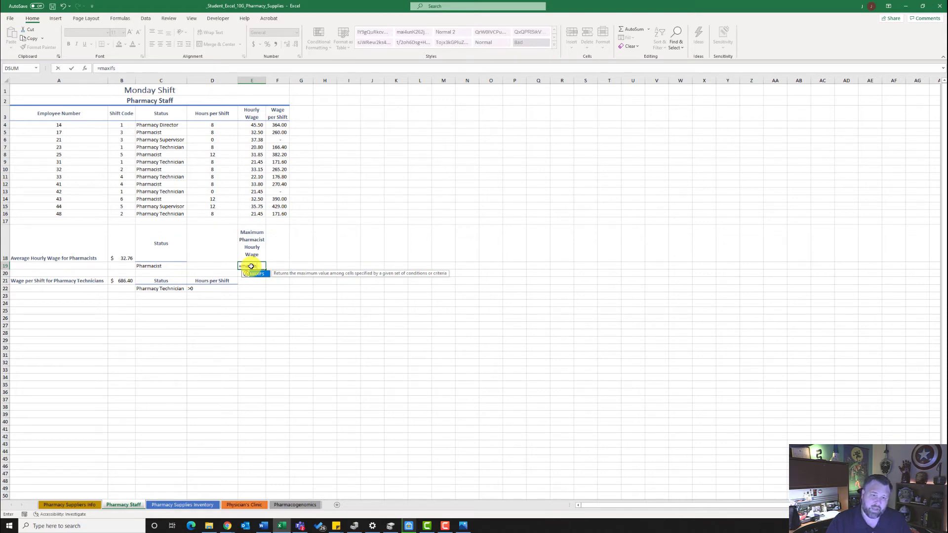
type("(")
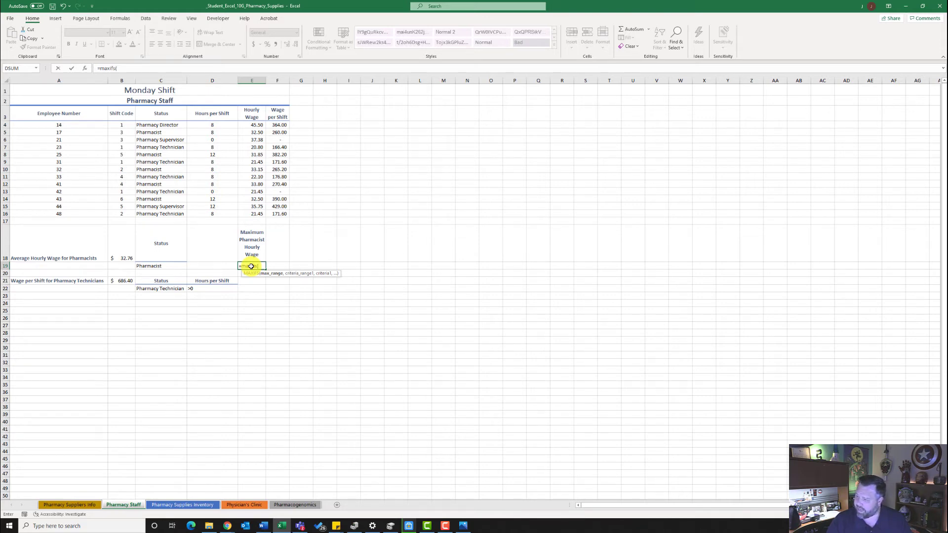
left_click(248, 124)
left_click_drag(248, 125, 245, 217)
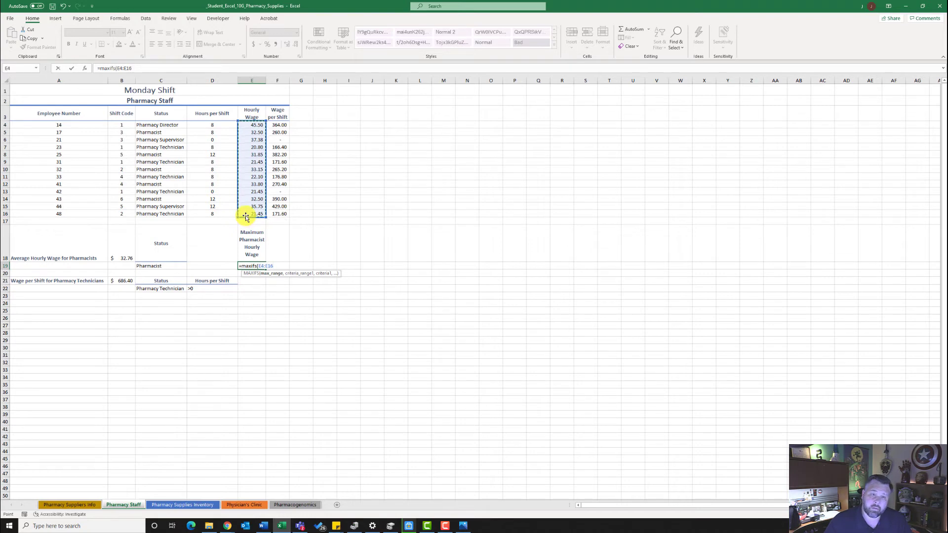
type(",")
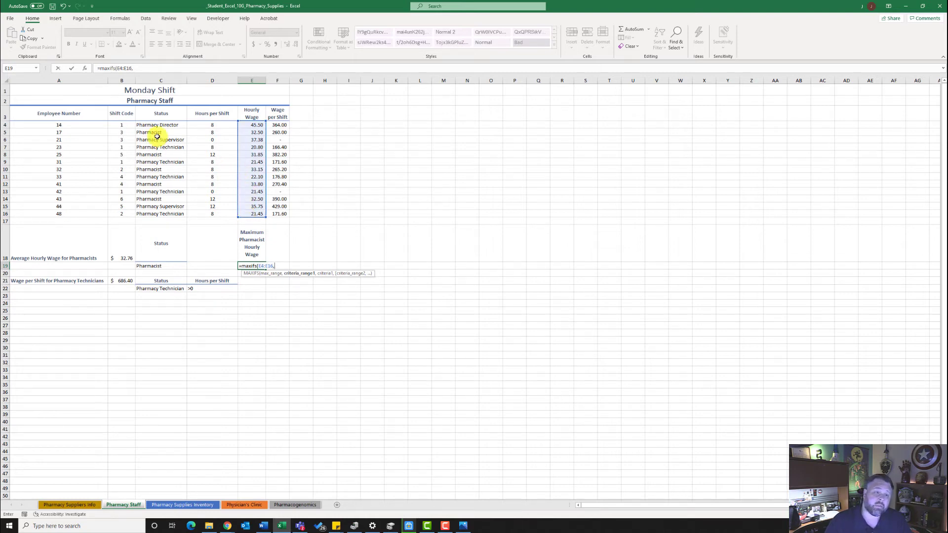
- Complete the MAXIFS function with criteria range C4:C16 and criterion C19, and apply the Accounting number format to E19
left_click_drag(146, 125, 148, 212)
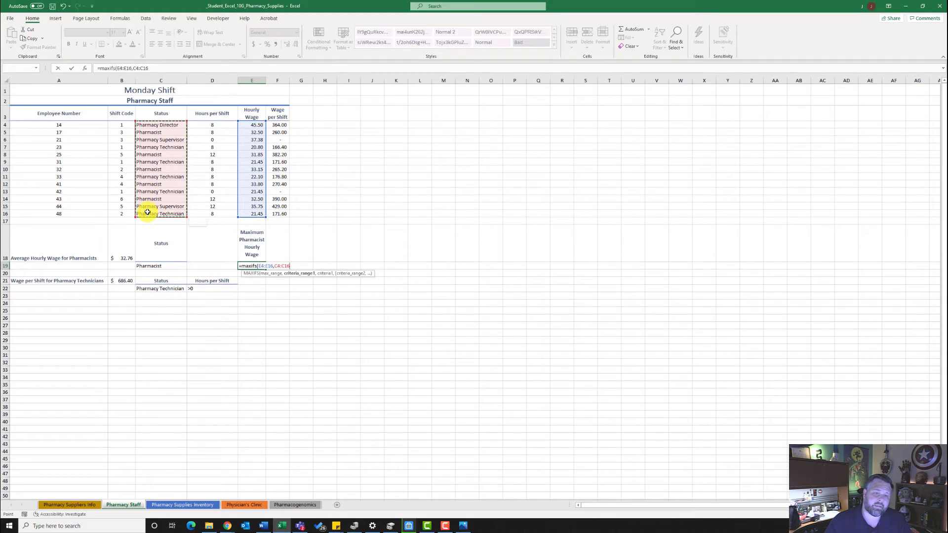
type(",")
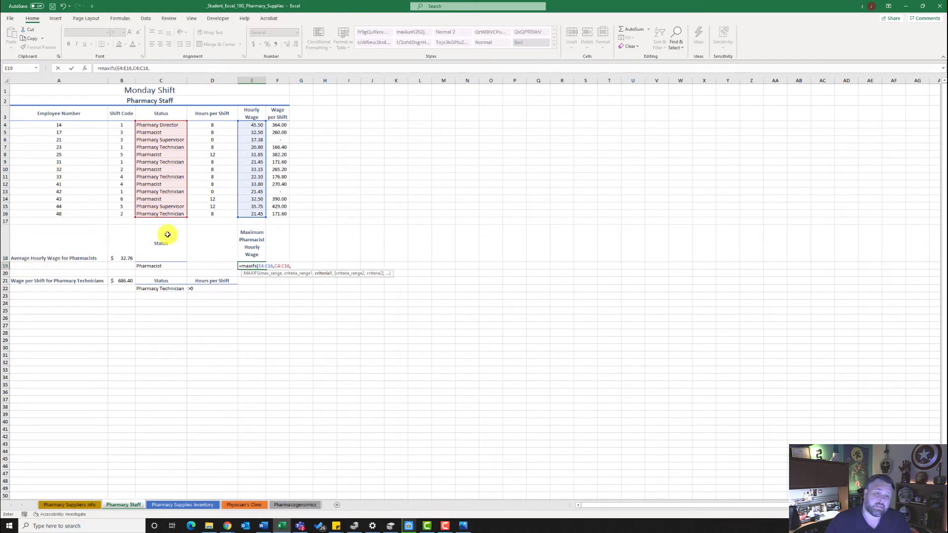
left_click(160, 266)
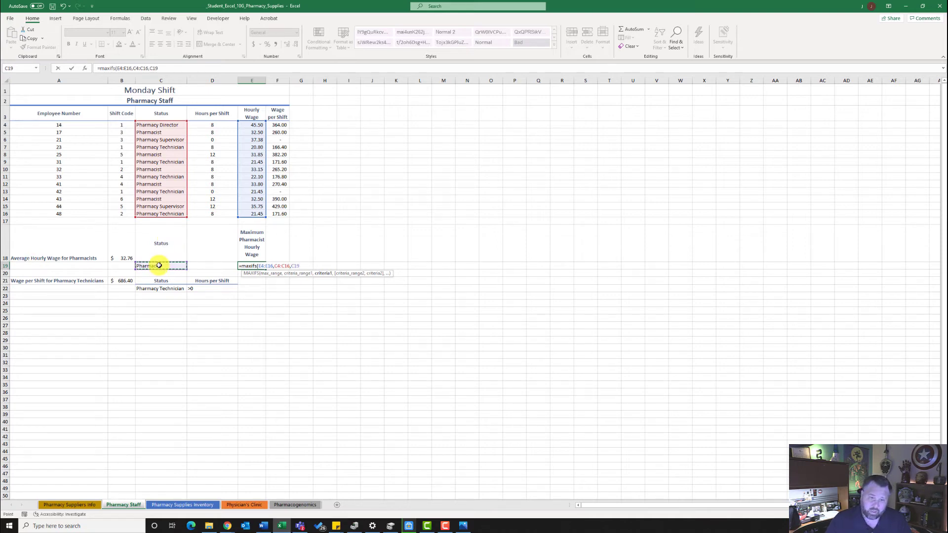
type(")")
key("Return")
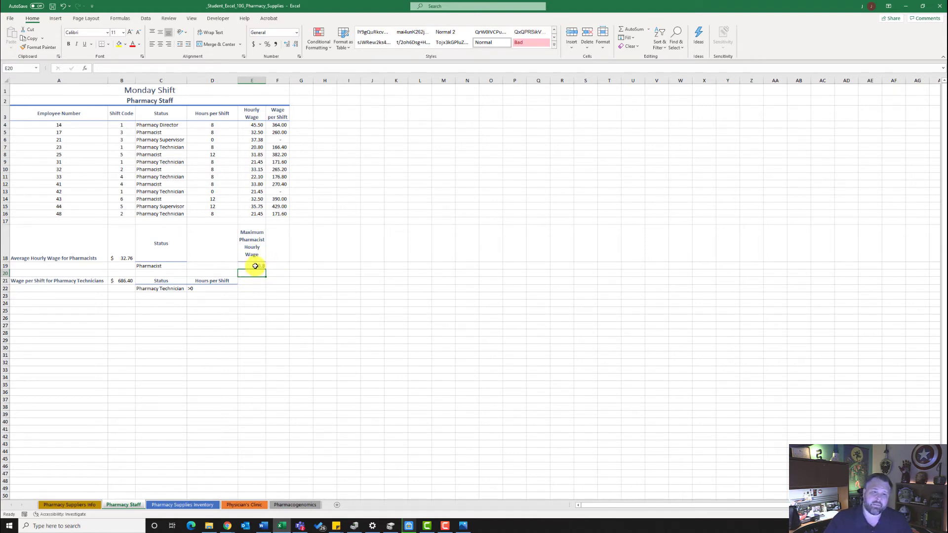
left_click(255, 267)
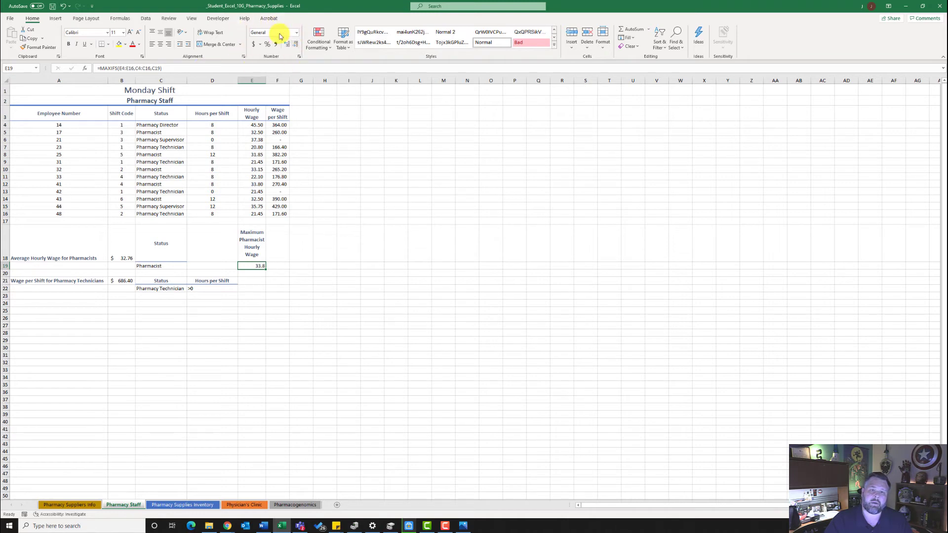
left_click(254, 44)
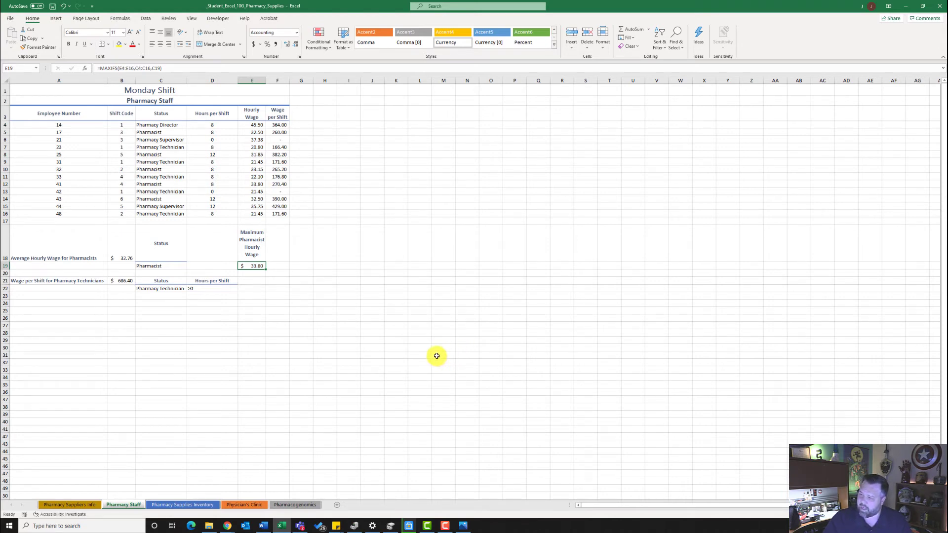
- Convert the range A7:E42 on the Pharmacy Supplies Inventory sheet into a table with headers
left_click(183, 505)
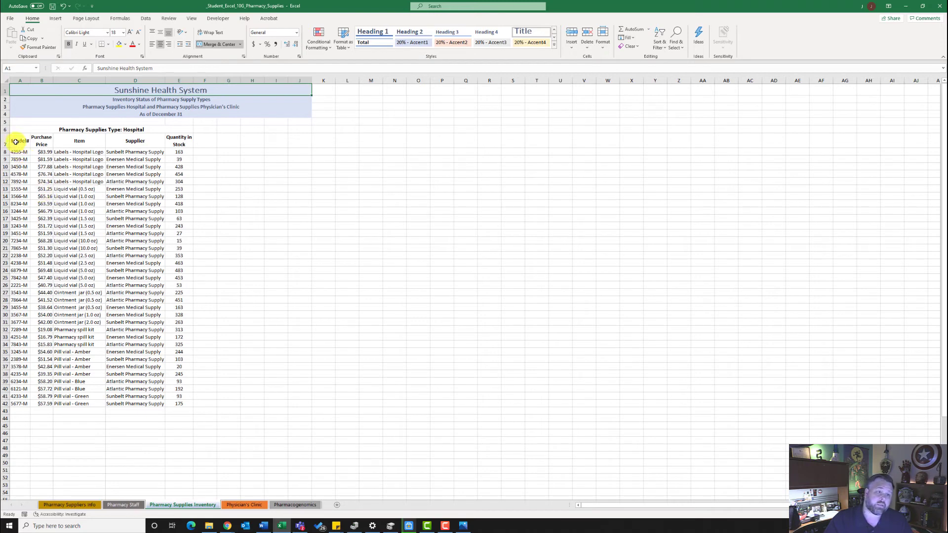
left_click_drag(15, 142, 171, 403)
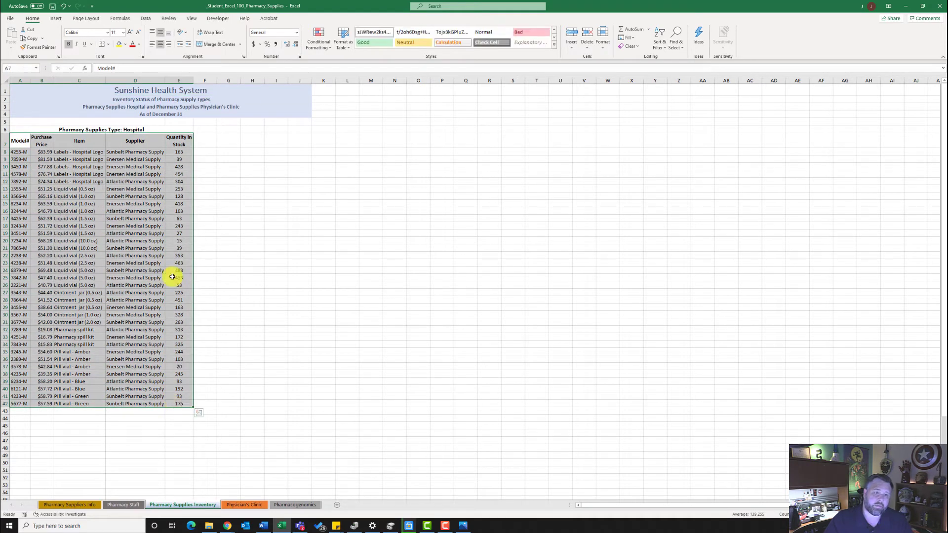
left_click(55, 17)
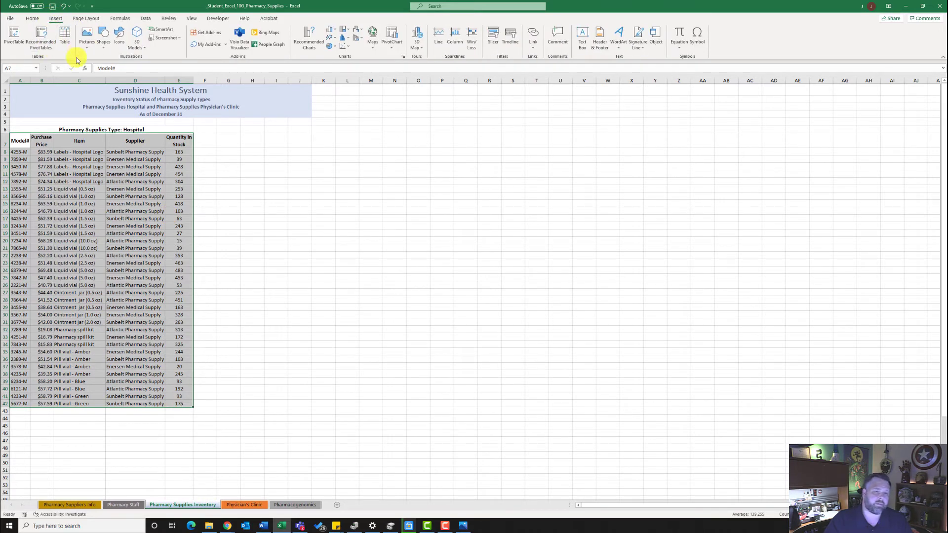
left_click(65, 37)
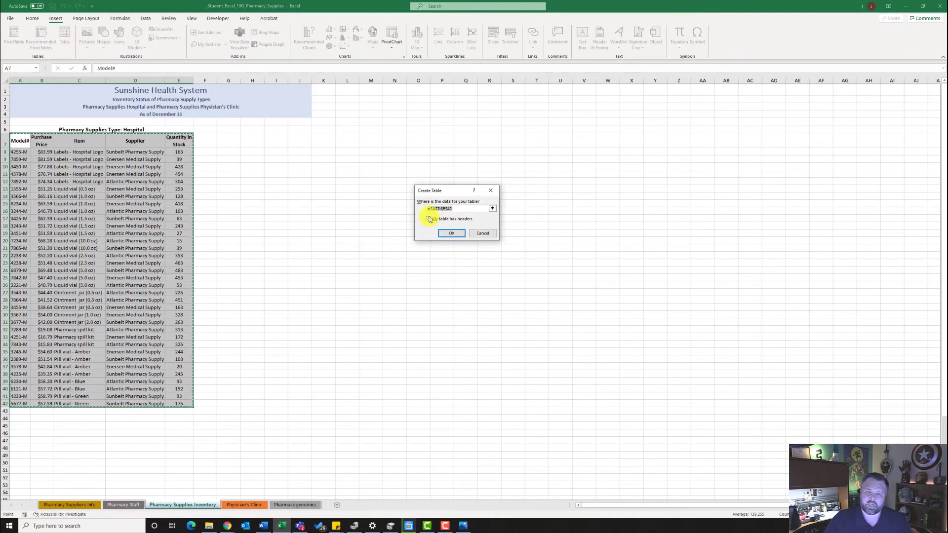
left_click(447, 236)
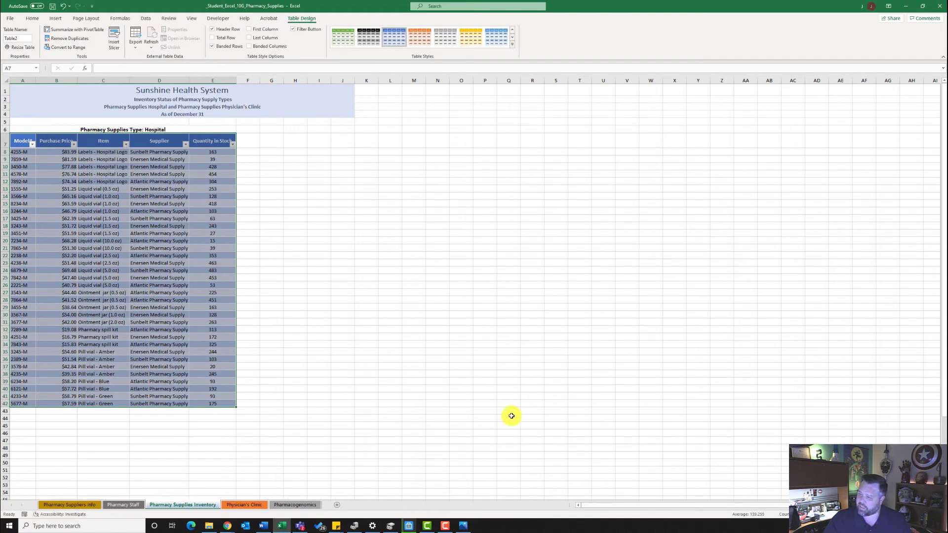
- Copy the range A1:E32 from the Physician's Clinic sheet to cell F6 of the Pharmacy Supplies Inventory sheet
left_click(253, 505)
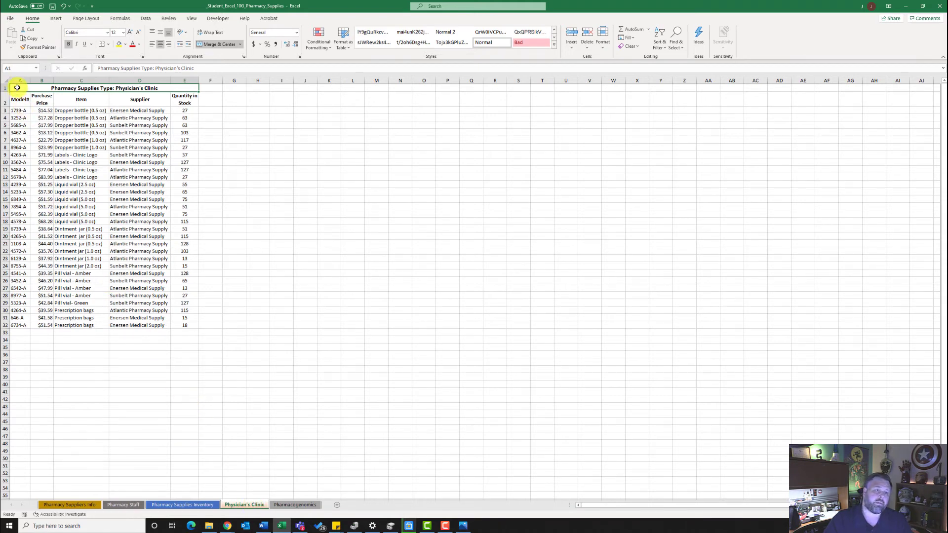
left_click_drag(16, 92, 138, 325)
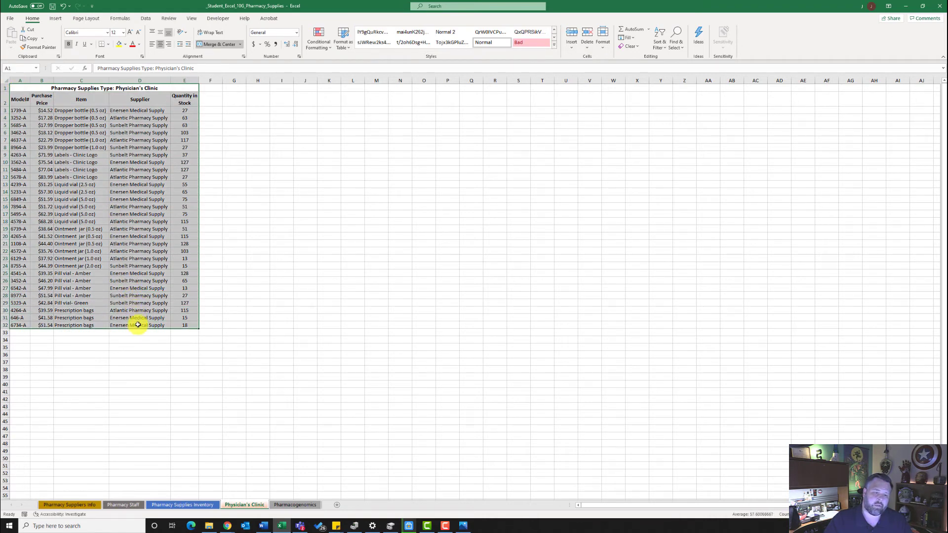
key("ctrl+c")
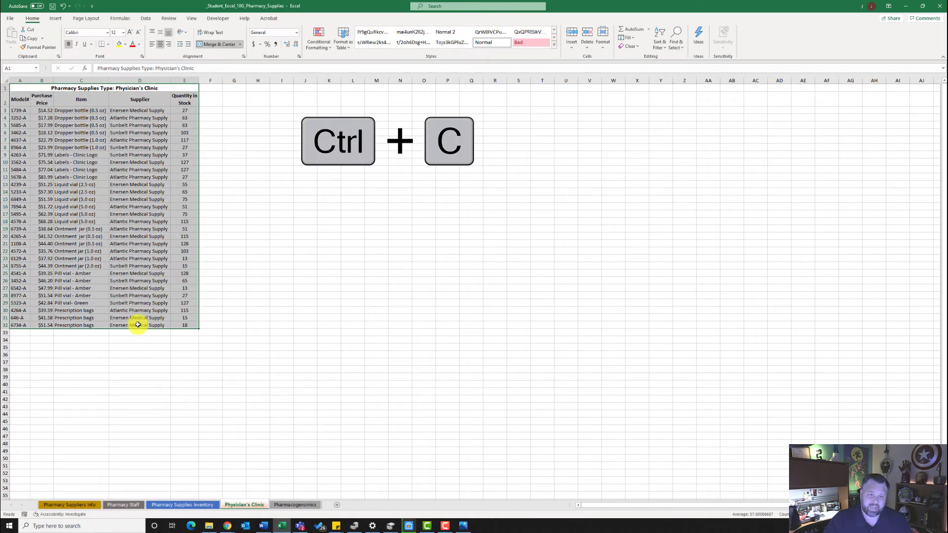
key("ctrl+c")
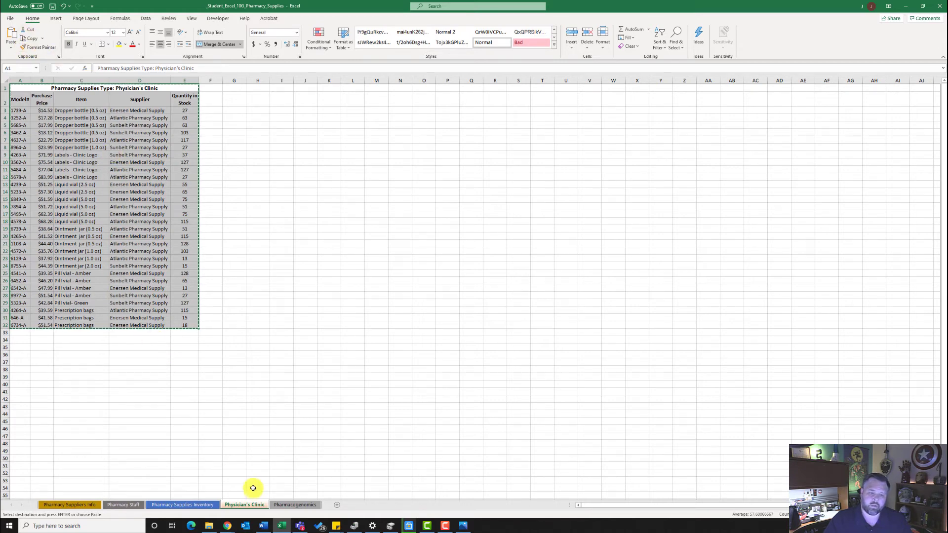
left_click(179, 505)
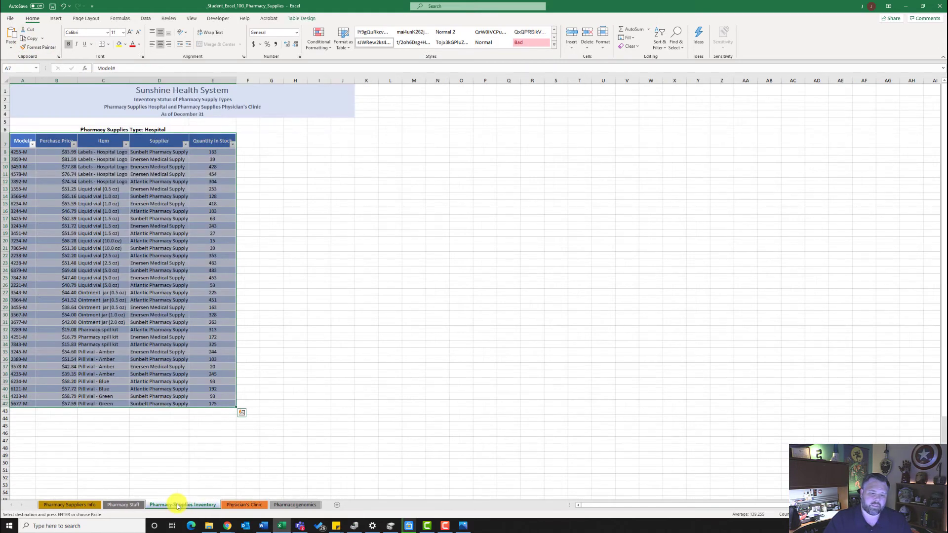
left_click(247, 130)
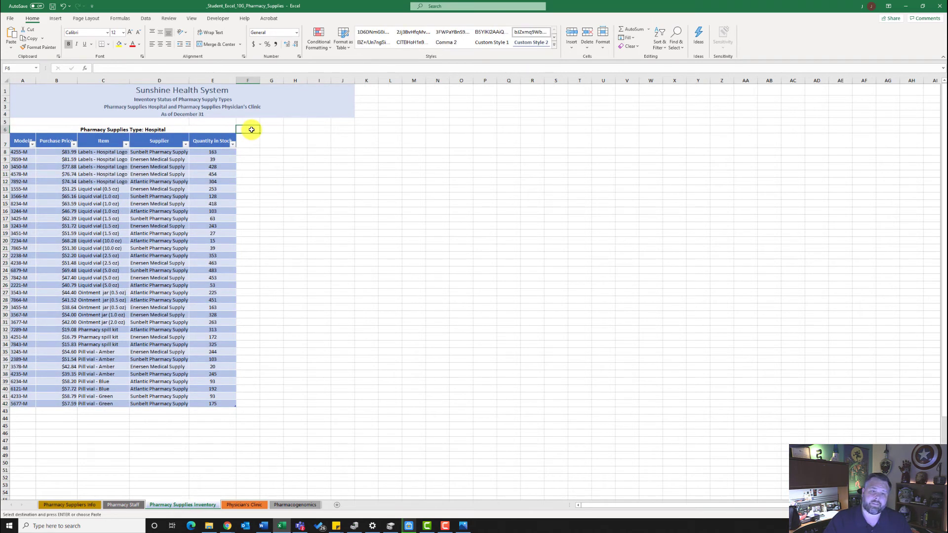
key("ctrl+v")
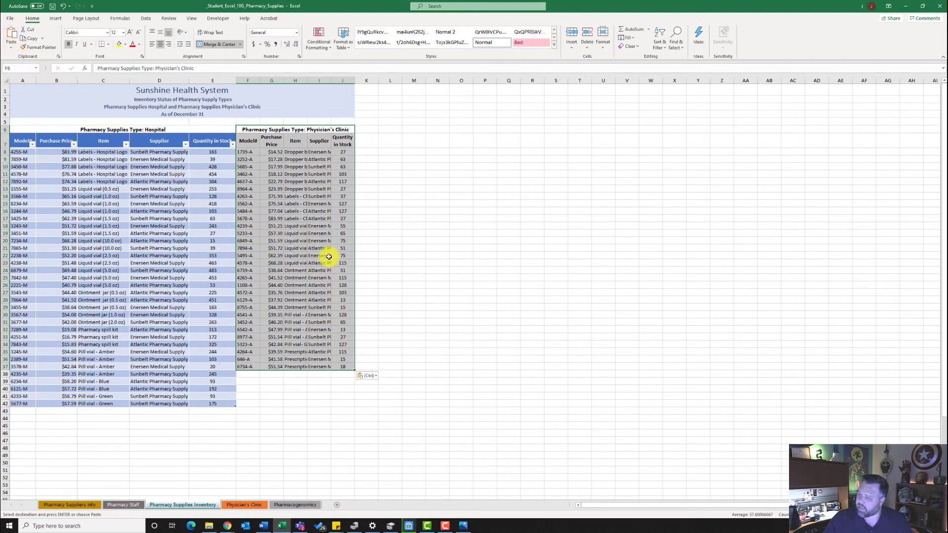
- Convert the clinic range F7:J37 into a table with headers and apply the green style from the first Medium row
left_click(244, 142)
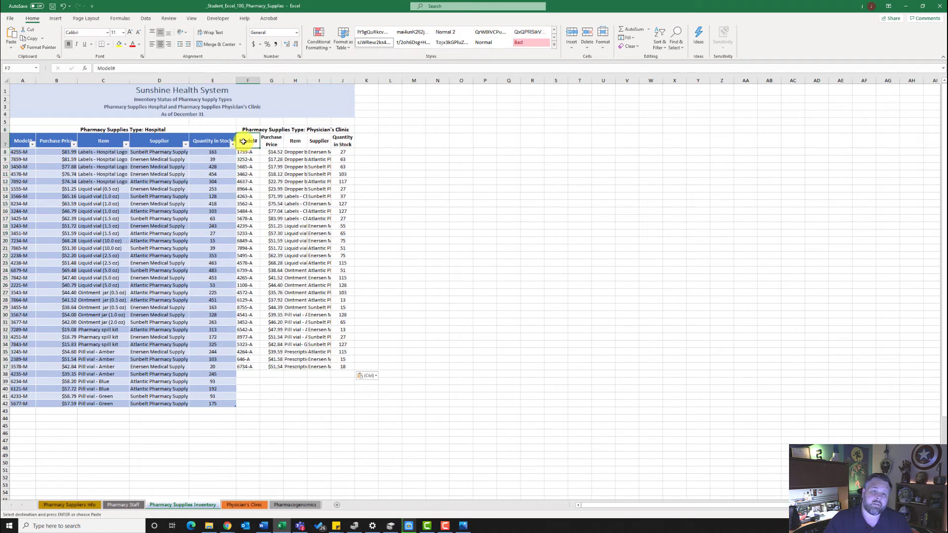
left_click_drag(244, 145, 345, 364)
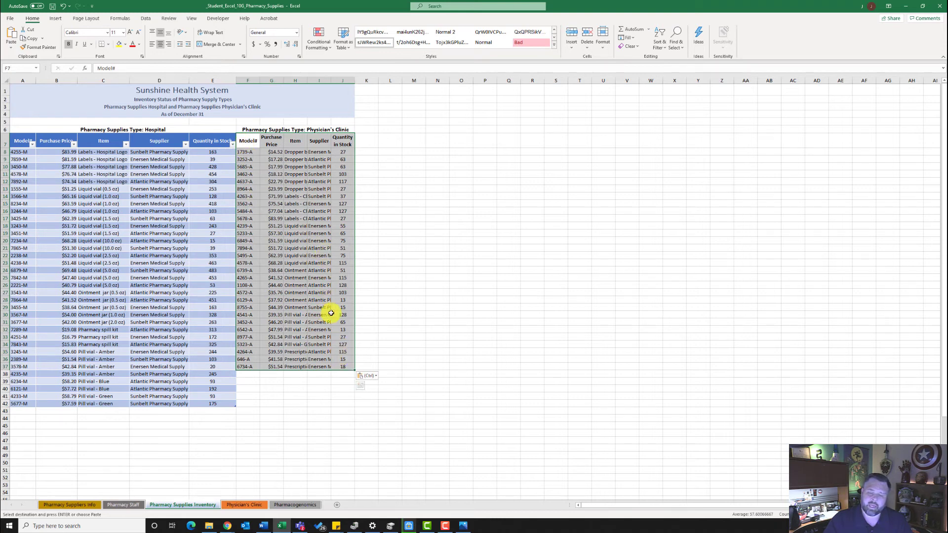
left_click(54, 19)
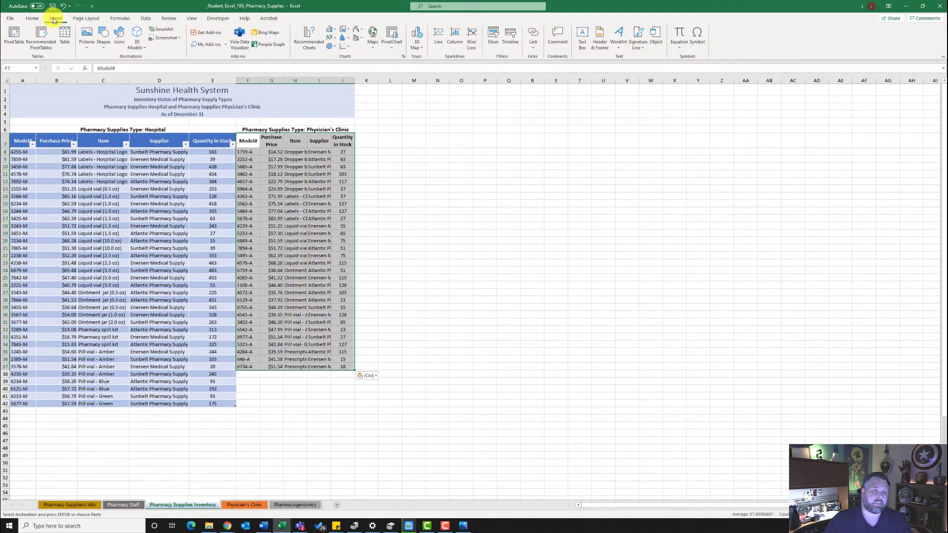
left_click(64, 42)
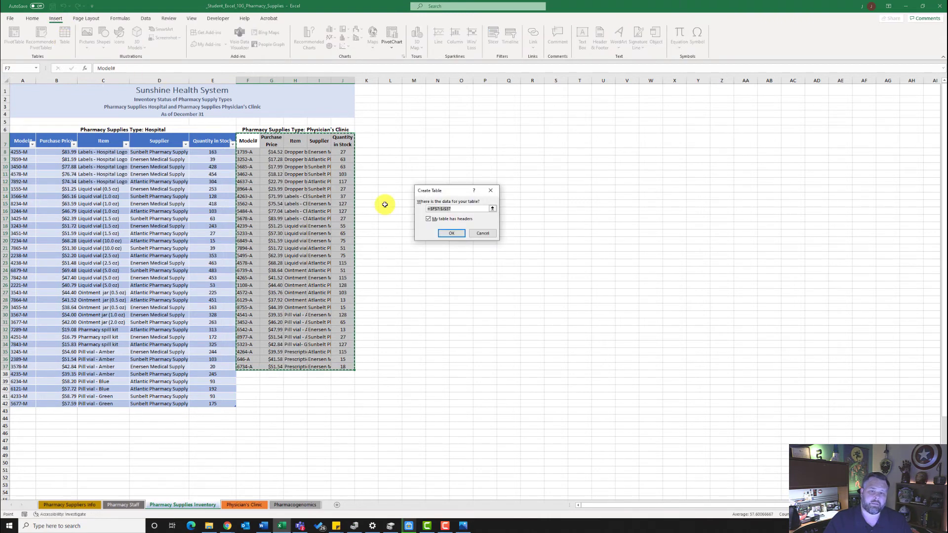
left_click(453, 234)
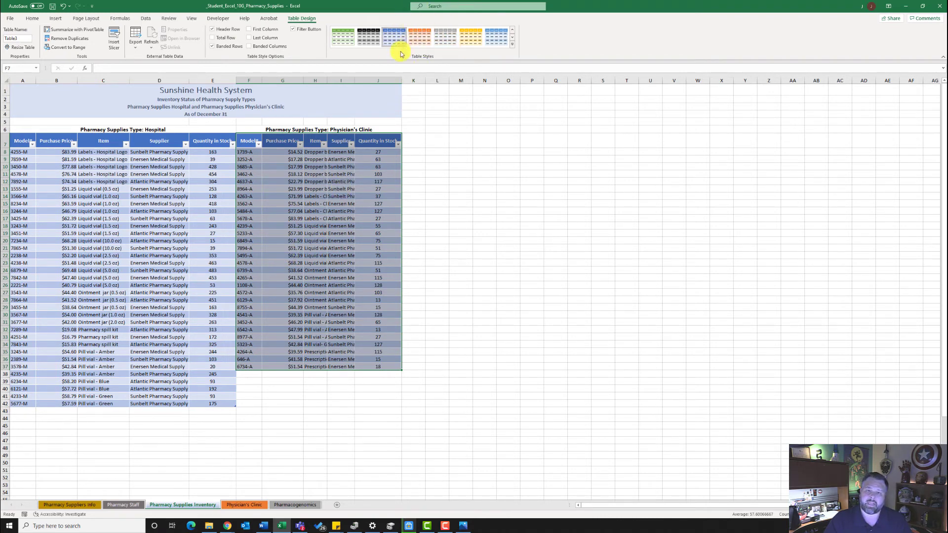
left_click(512, 45)
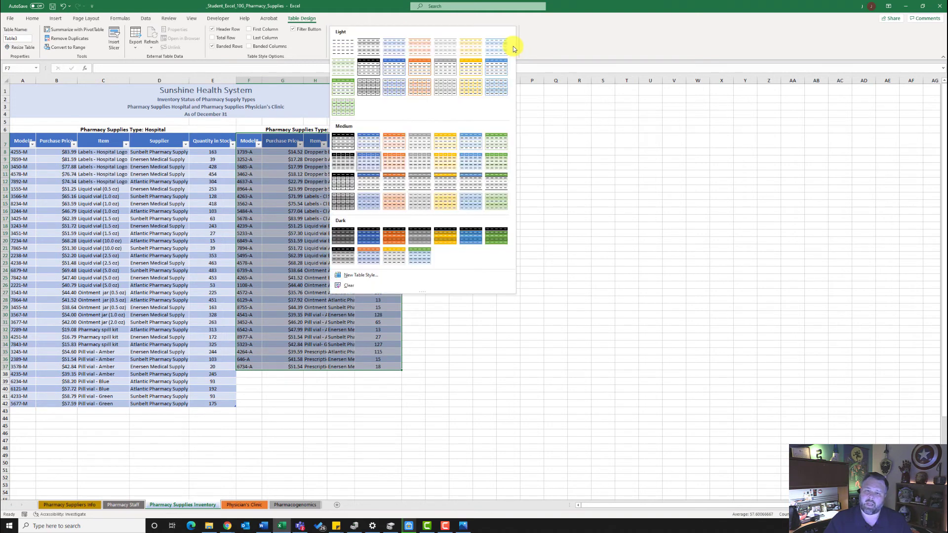
left_click(498, 143)
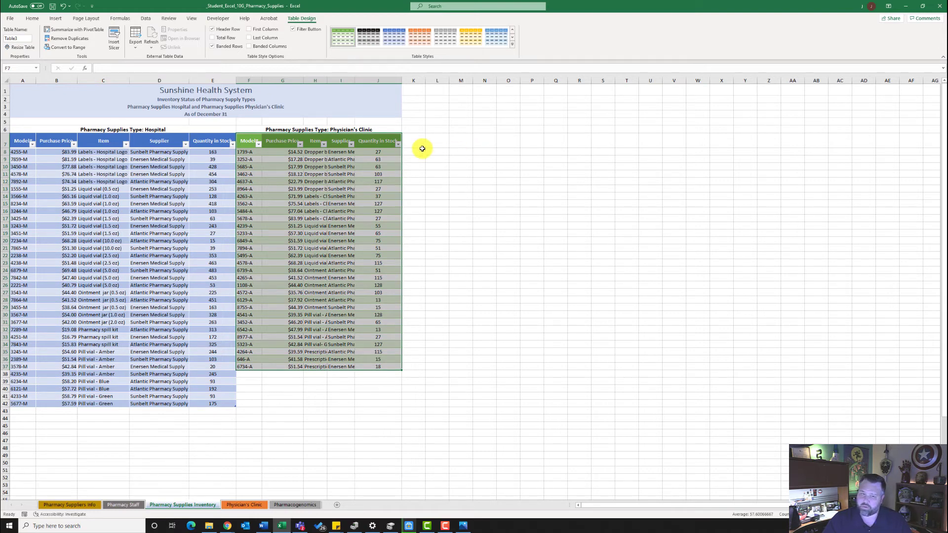
- AutoFit the widths of columns H and I to show the full item and supplier names
left_click(315, 80)
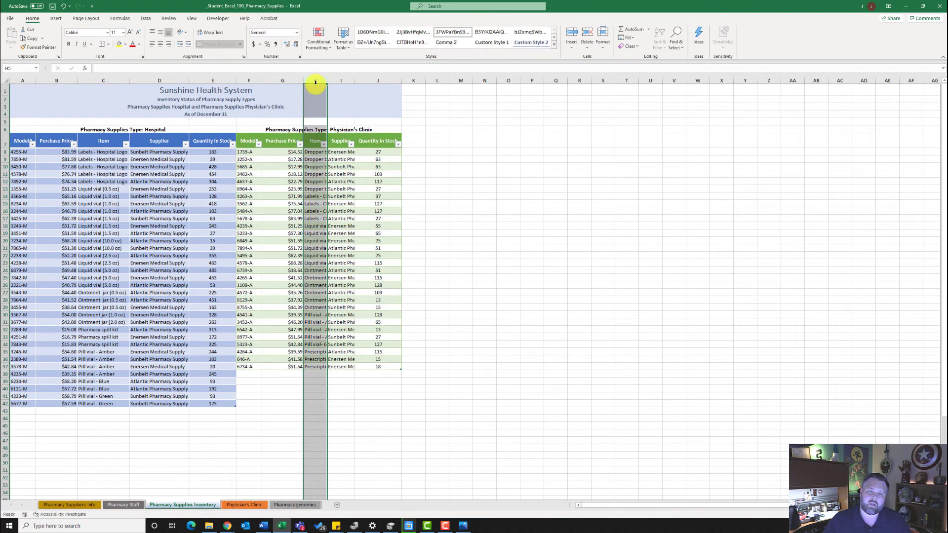
left_click_drag(330, 81, 336, 81)
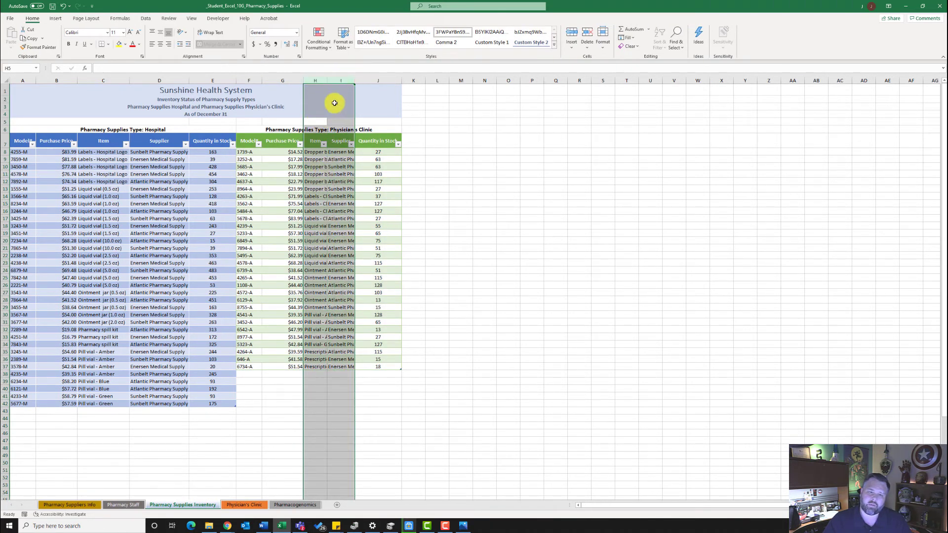
double_click(326, 79)
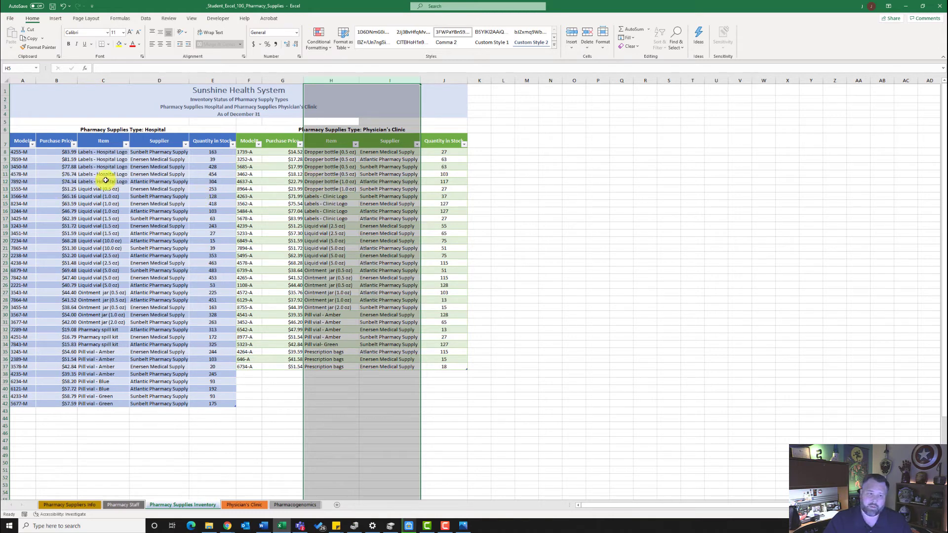
- Sort the hospital table by Model# from A to Z, with Purchase Price from largest to smallest as the second level
left_click(42, 169)
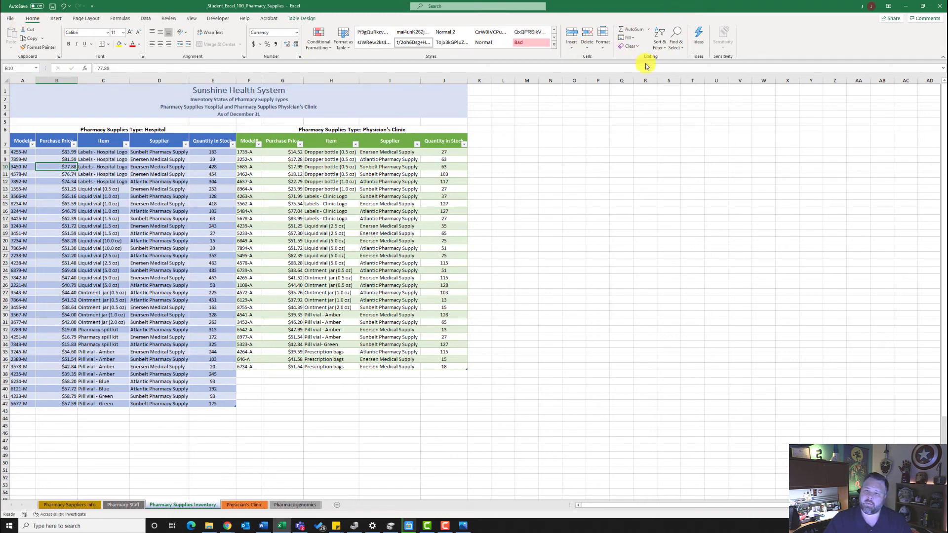
left_click(662, 46)
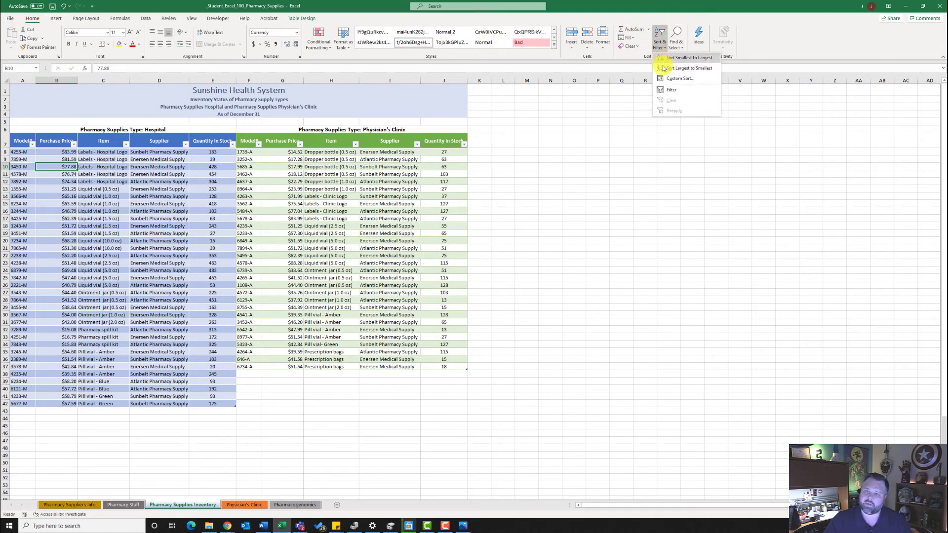
left_click(678, 77)
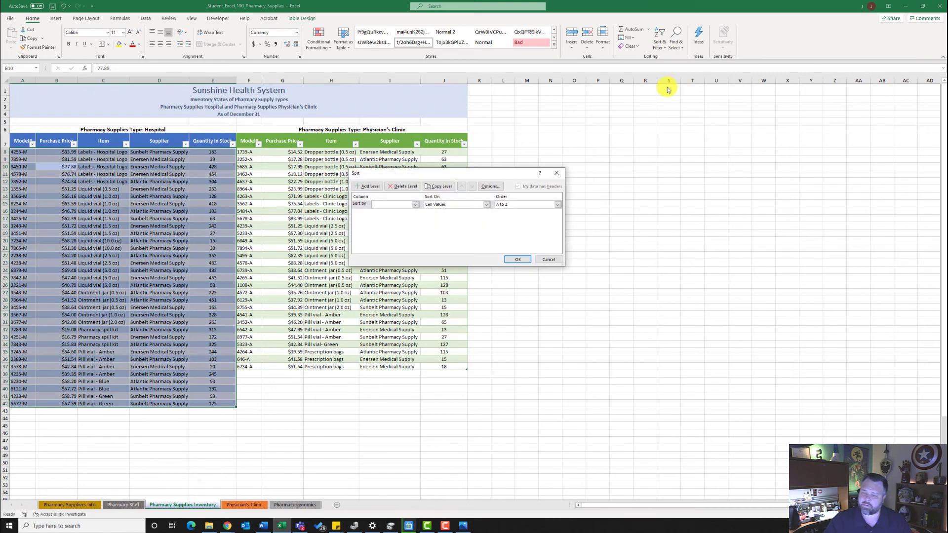
left_click(401, 207)
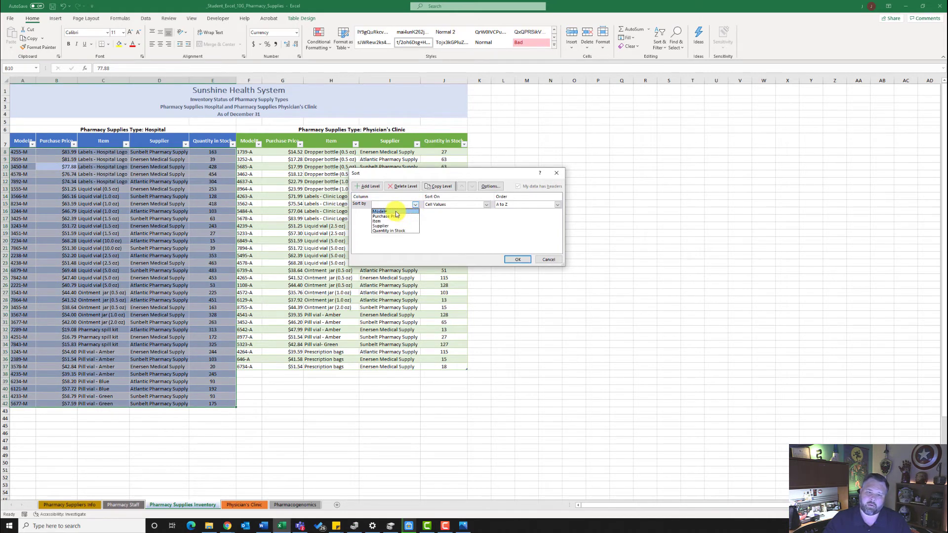
left_click(397, 211)
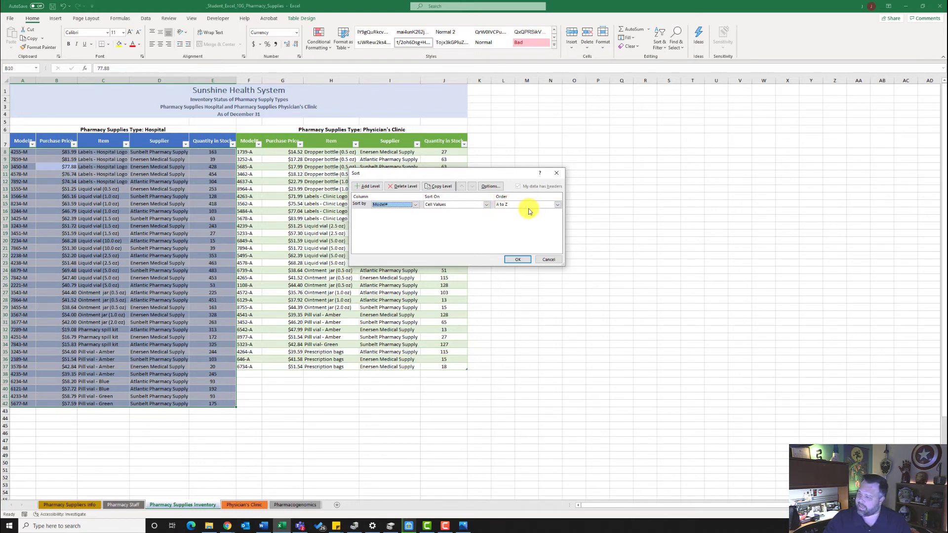
left_click(366, 190)
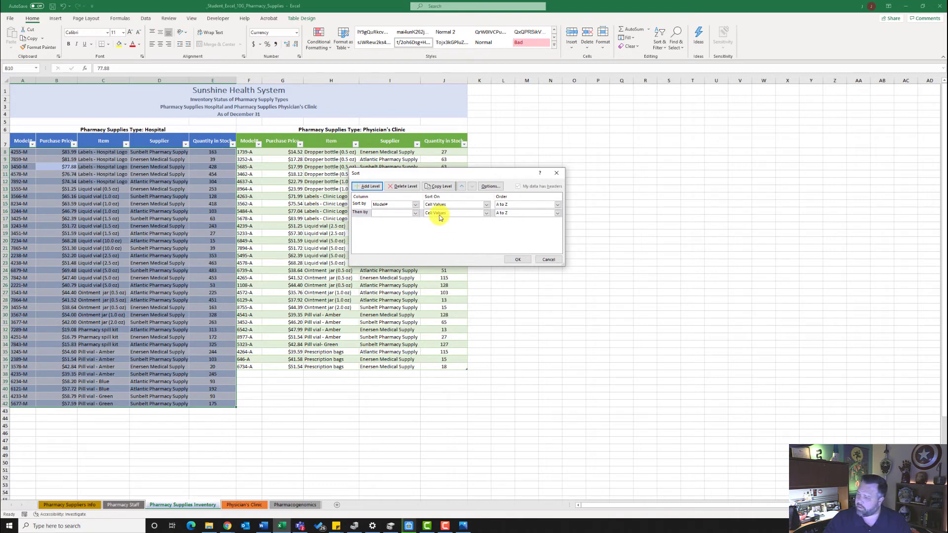
left_click(415, 213)
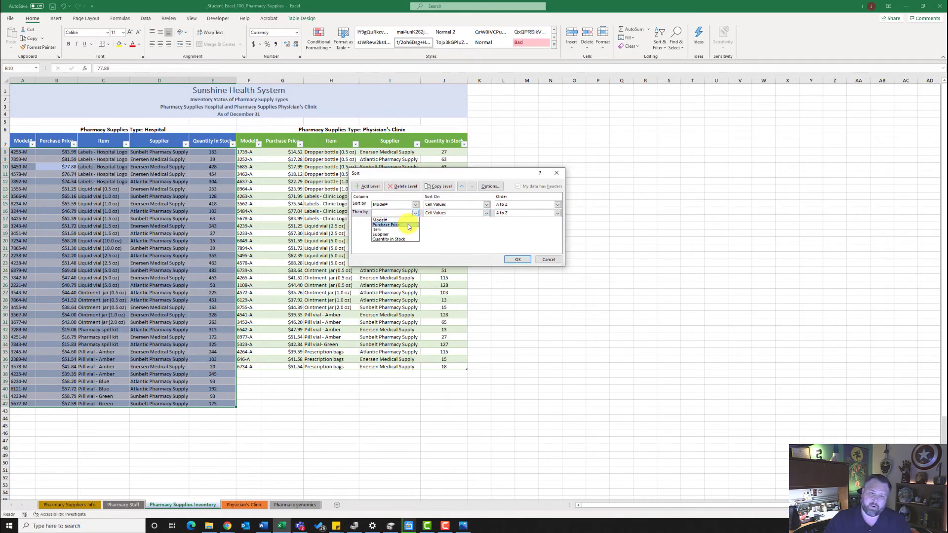
left_click(386, 224)
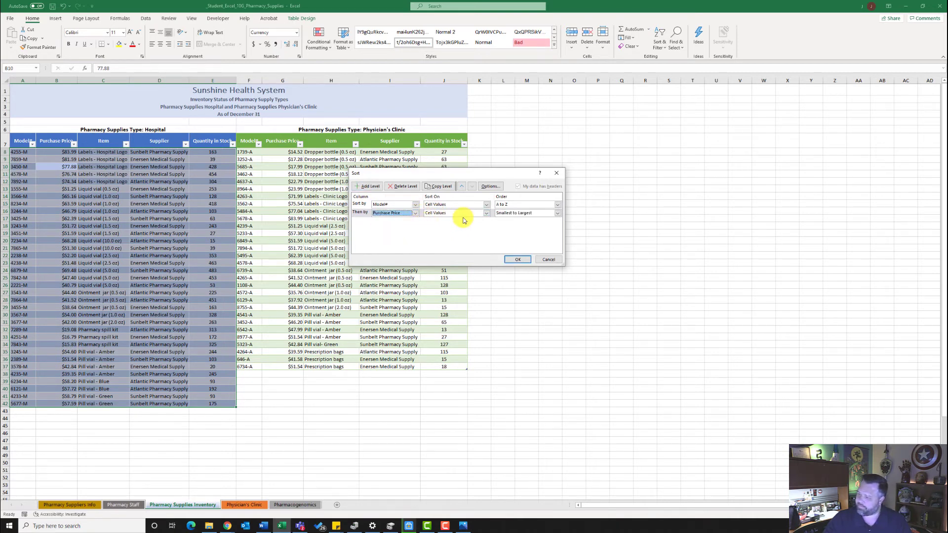
left_click(558, 213)
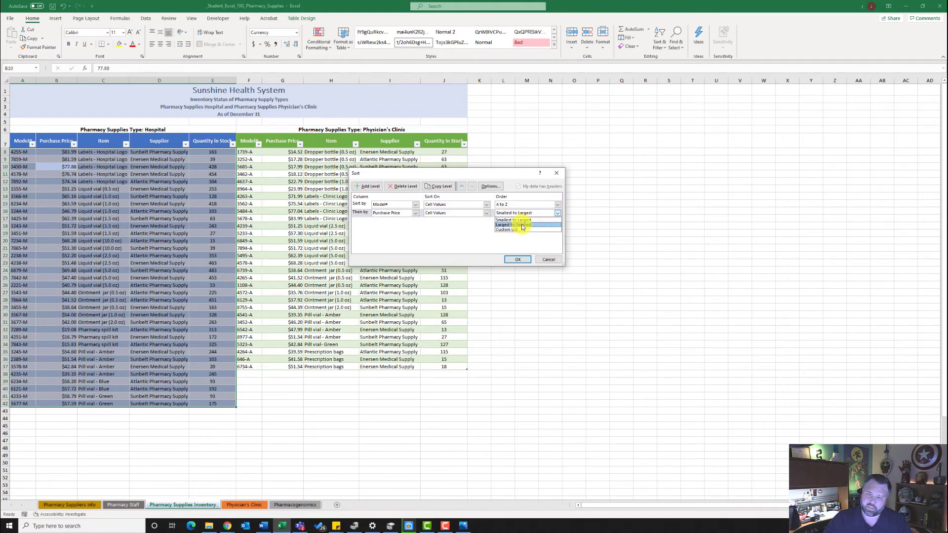
left_click(520, 226)
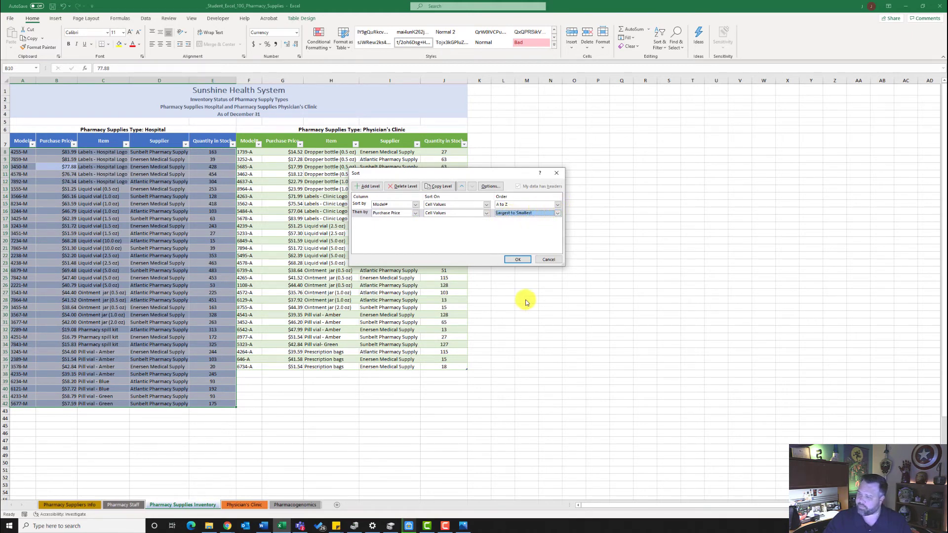
left_click(519, 260)
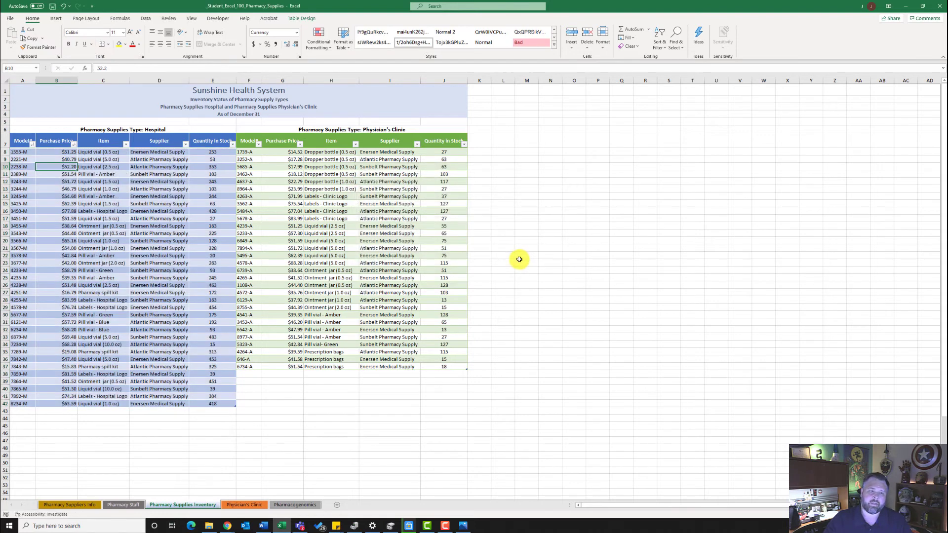
- Sort the Physician's Clinic table by Model# from A to Z, with a second level of Purchase Price from largest to smallest
left_click(332, 189)
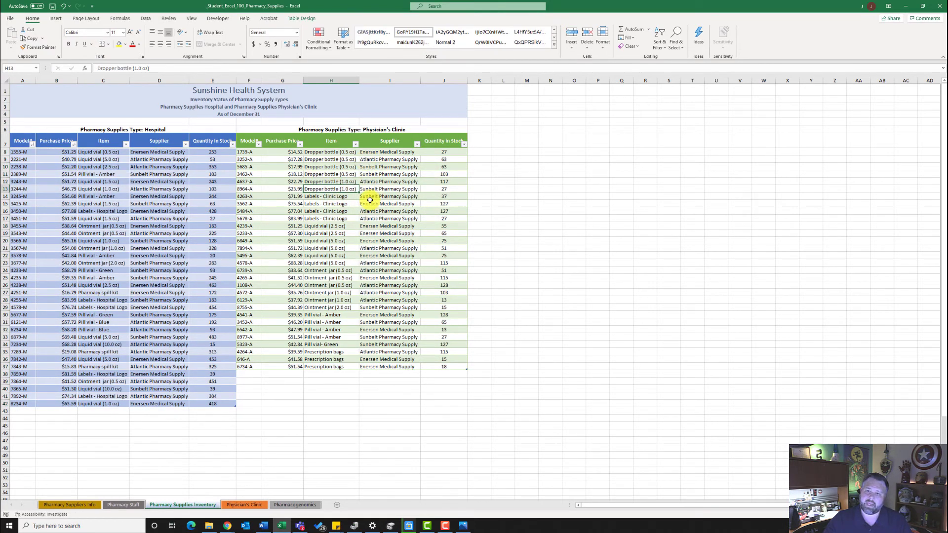
left_click(662, 48)
left_click(677, 77)
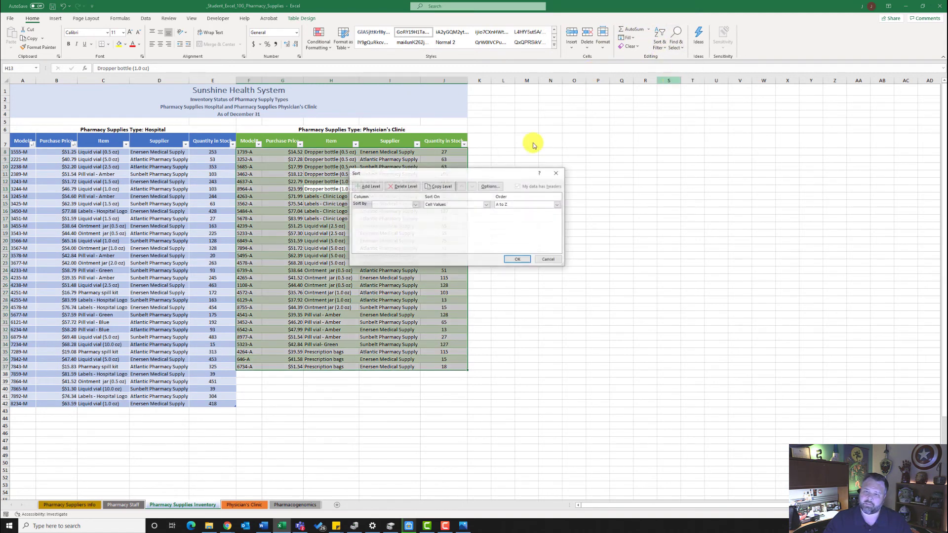
left_click(414, 207)
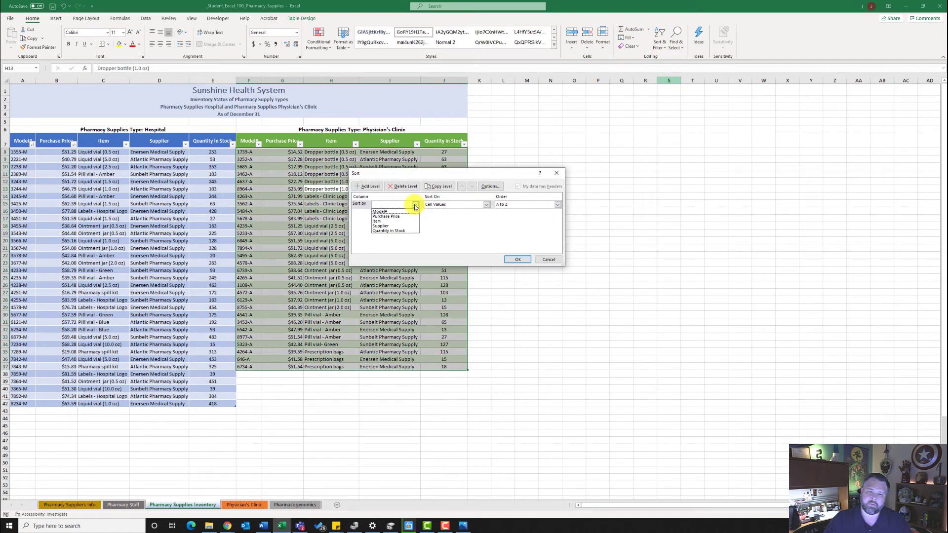
left_click(390, 211)
left_click(365, 187)
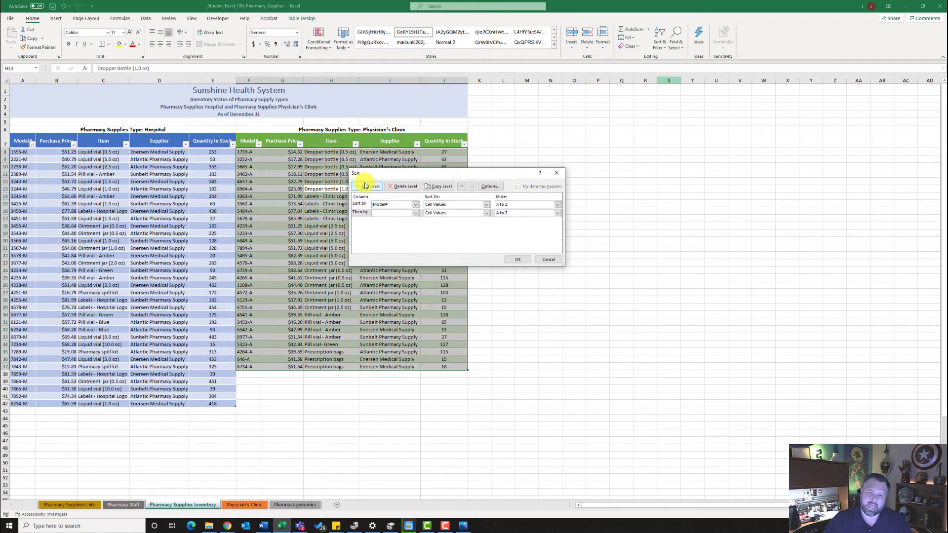
left_click(415, 214)
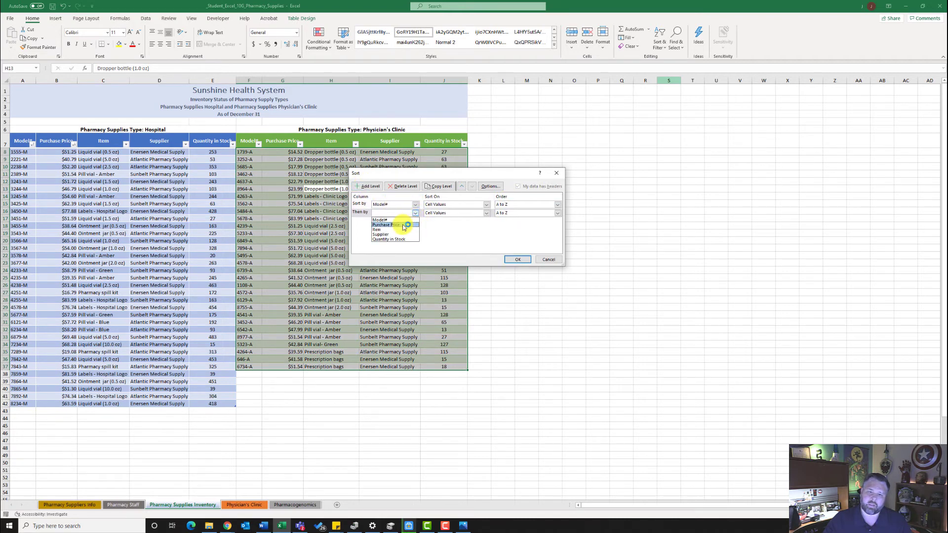
left_click(390, 224)
left_click(557, 213)
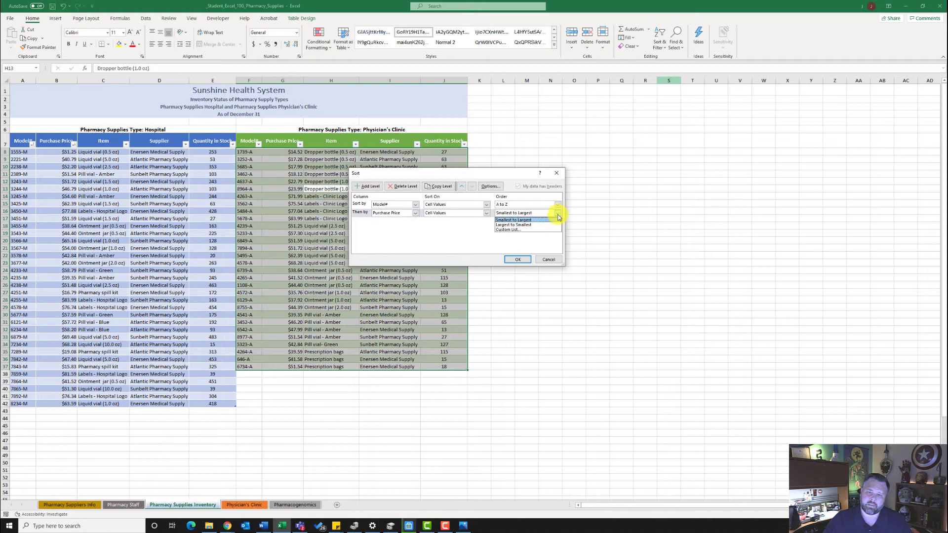
left_click(531, 227)
left_click(519, 259)
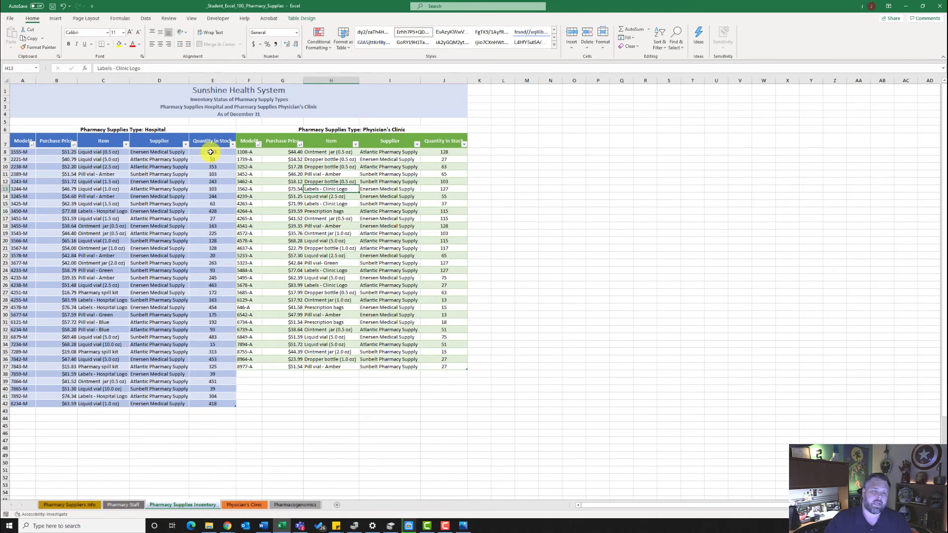
- Apply the rimmed three-traffic-light icon set as conditional formatting to the hospital quantities in E8:E42
left_click_drag(211, 152, 216, 403)
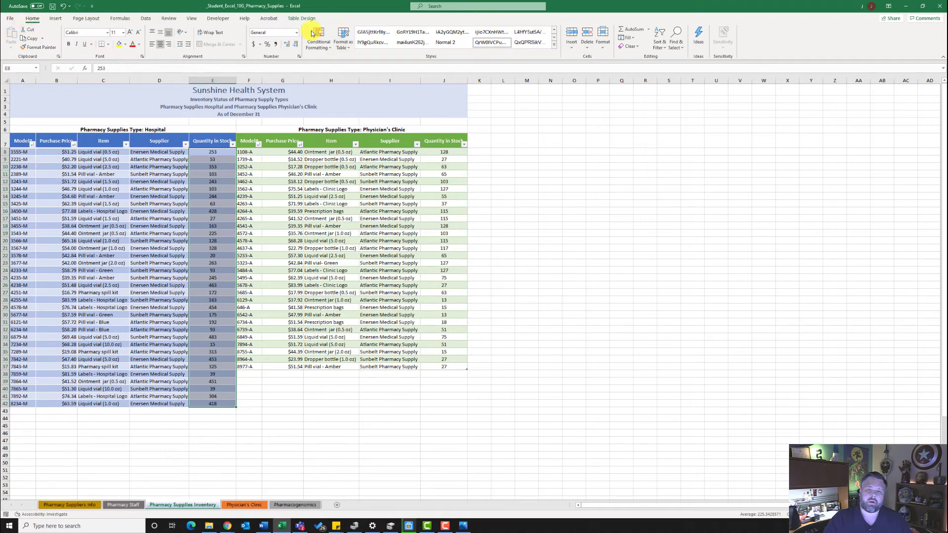
left_click(319, 44)
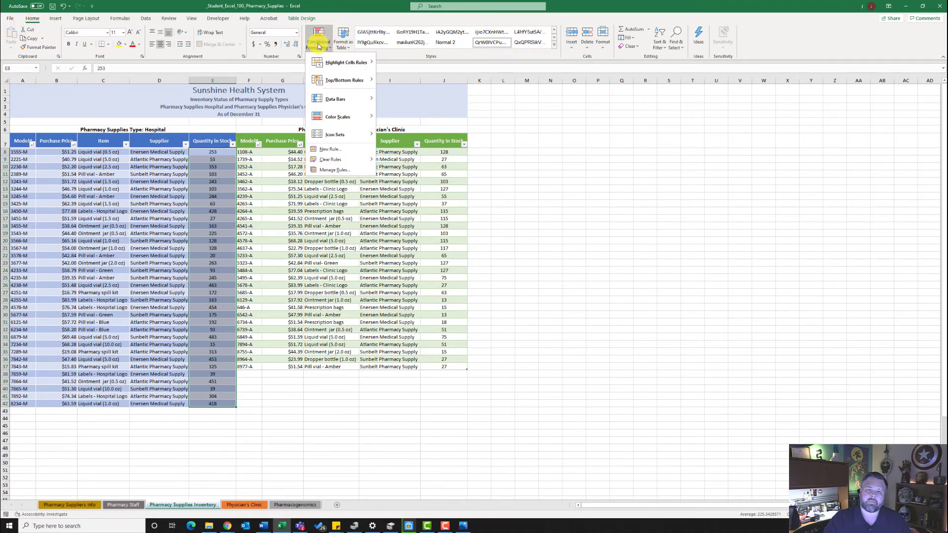
mouse_move(346, 136)
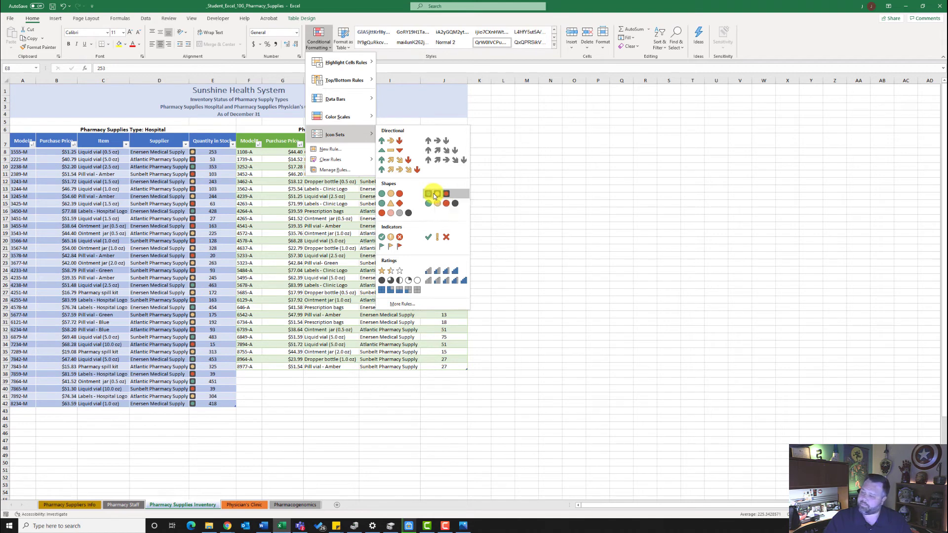
left_click(433, 195)
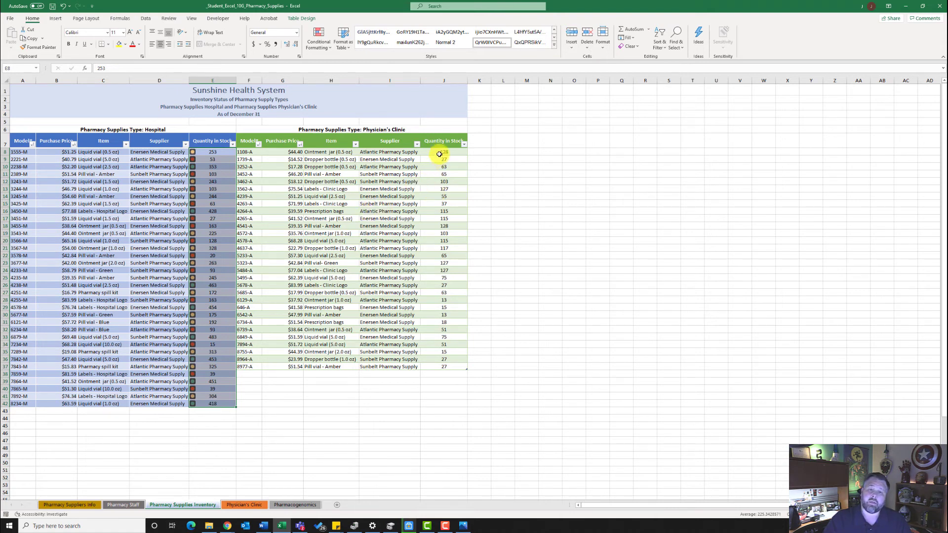
- Apply the rimmed three-traffic-light icon set to the clinic quantities in stock in J8:J37
left_click_drag(439, 151, 450, 367)
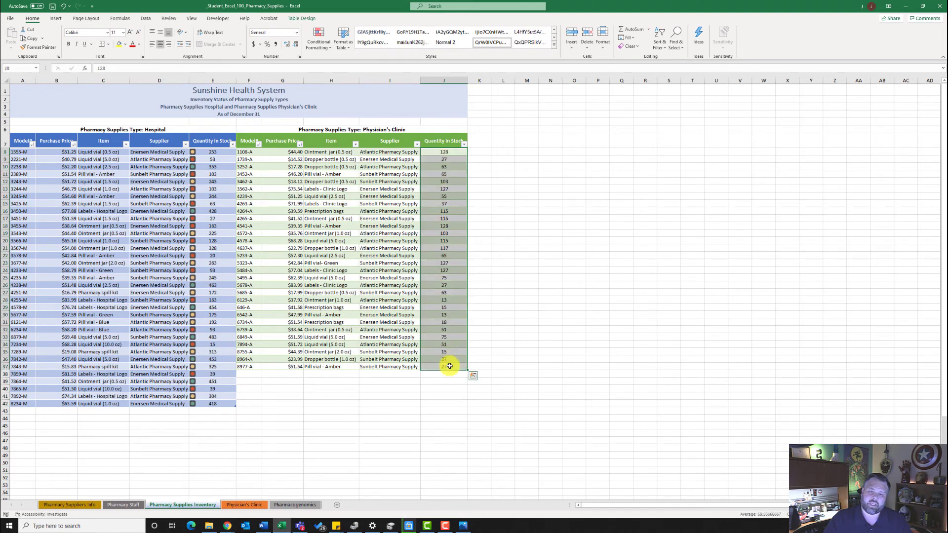
left_click(315, 39)
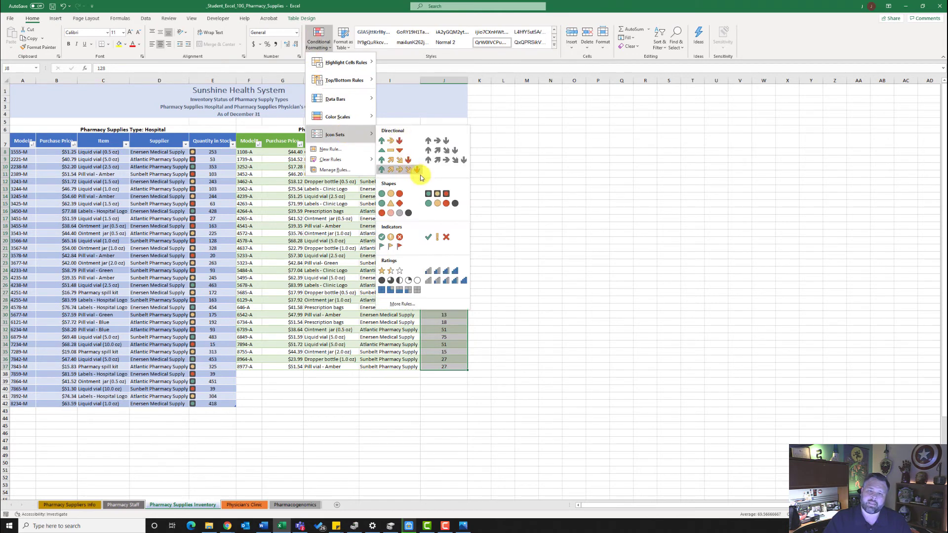
left_click(440, 194)
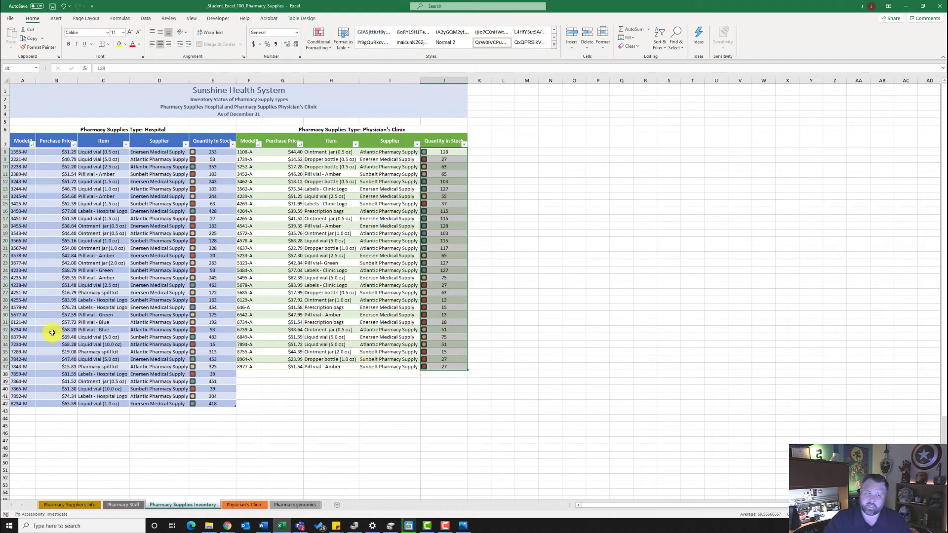
- Create a formula-based conditional formatting rule for hospital items C8:C42 using =c8="Pharmacy spill kit"
left_click_drag(91, 151, 104, 403)
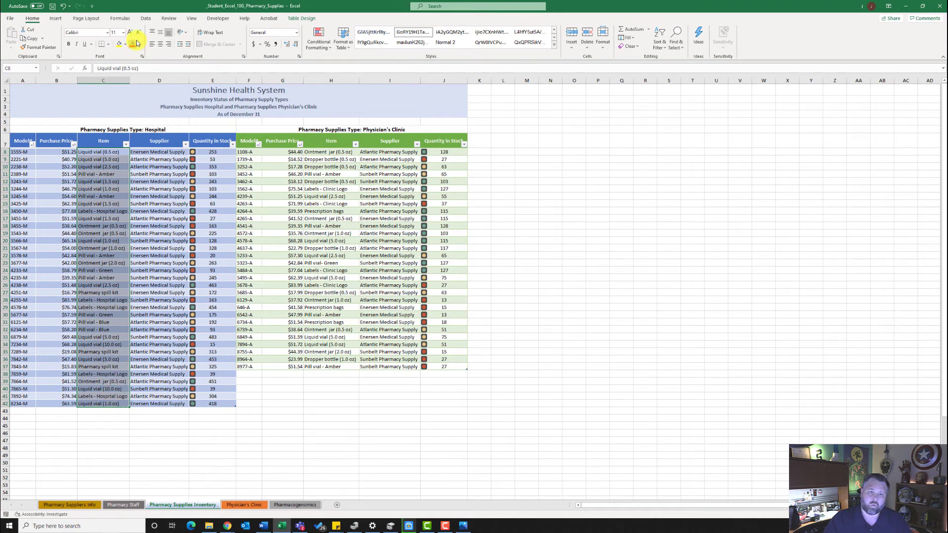
left_click(319, 37)
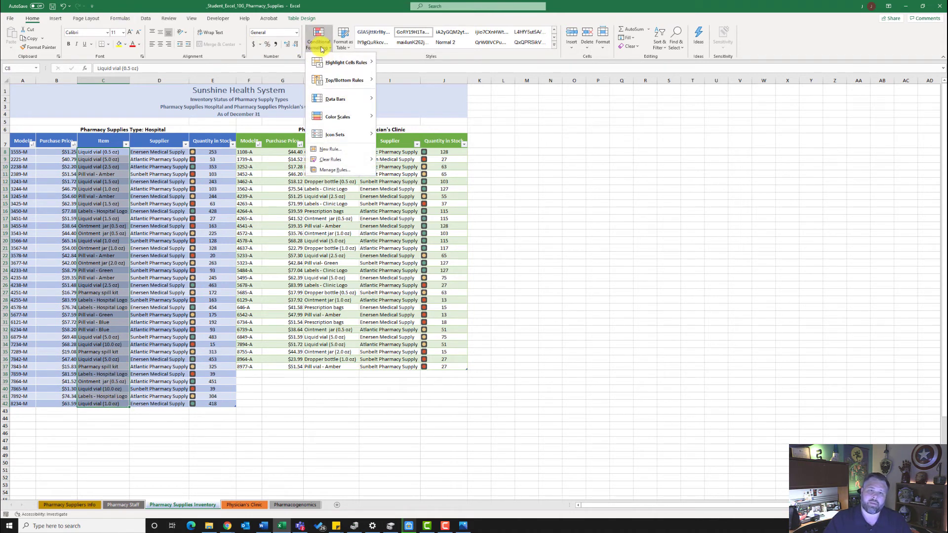
left_click(331, 149)
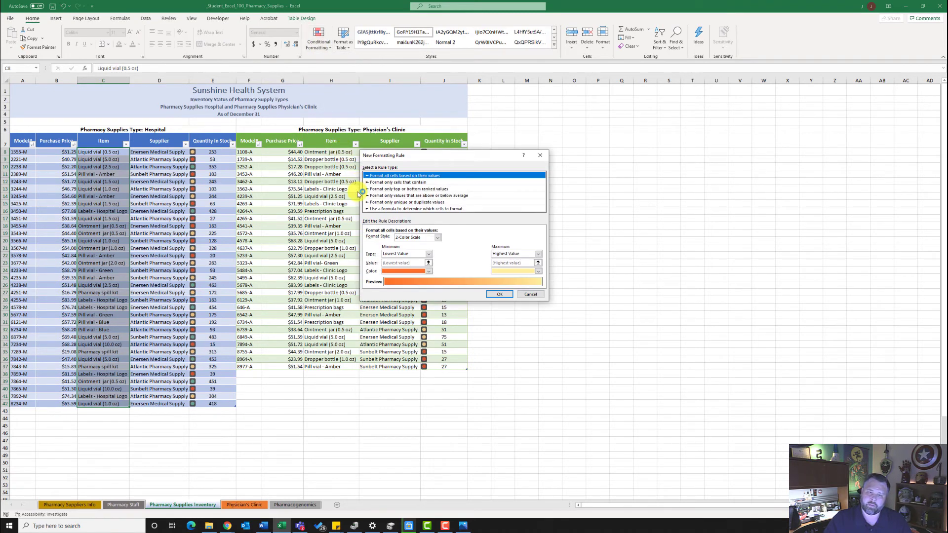
left_click(395, 210)
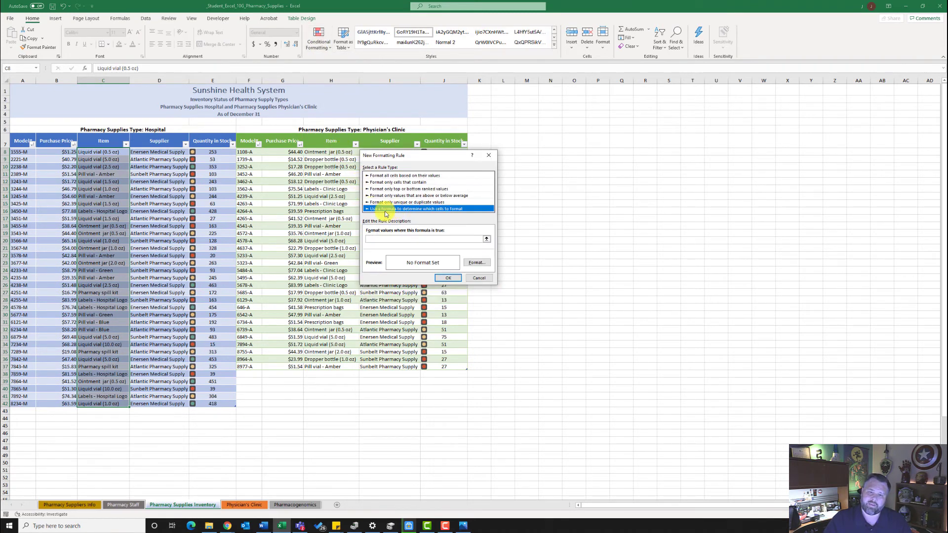
left_click(396, 241)
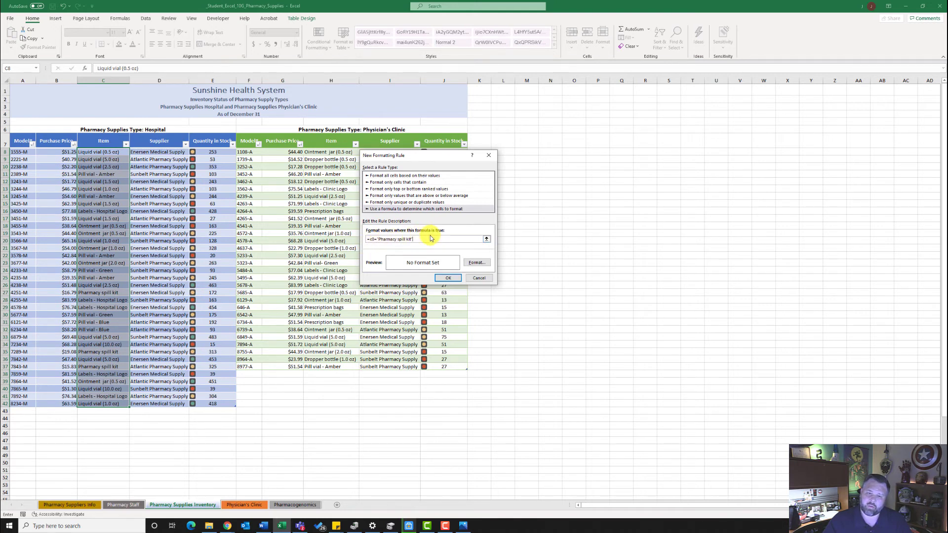
- Set the rule's format to bold italic with the standard red font color and apply it to the hospital items
left_click(488, 264)
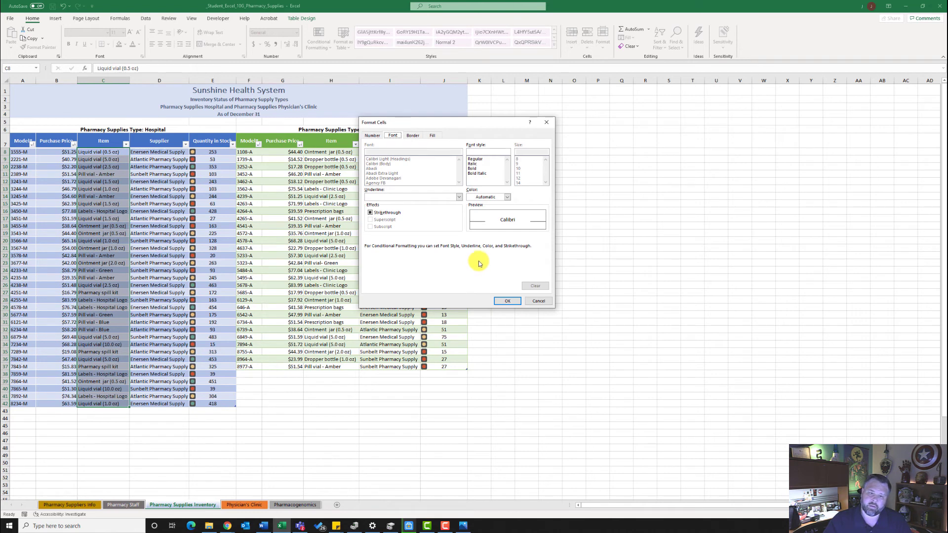
left_click(480, 174)
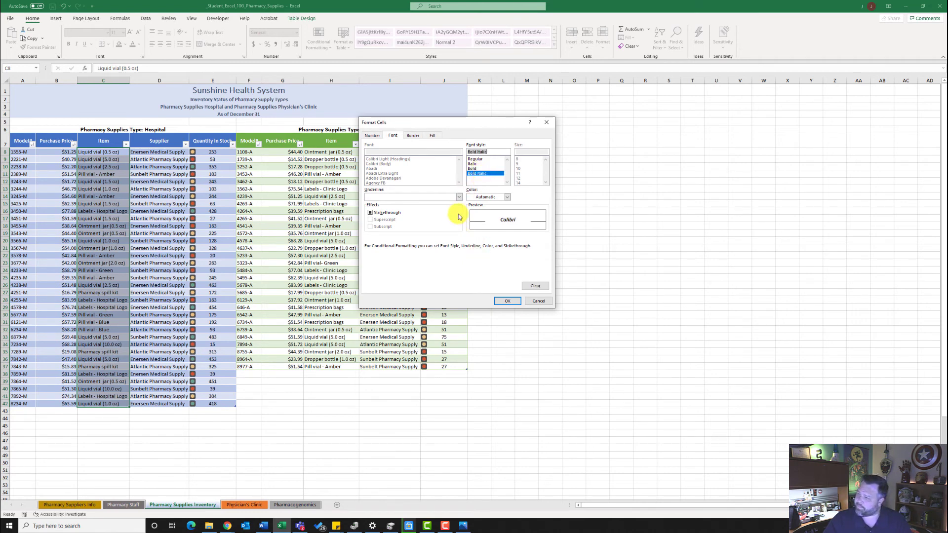
left_click(507, 197)
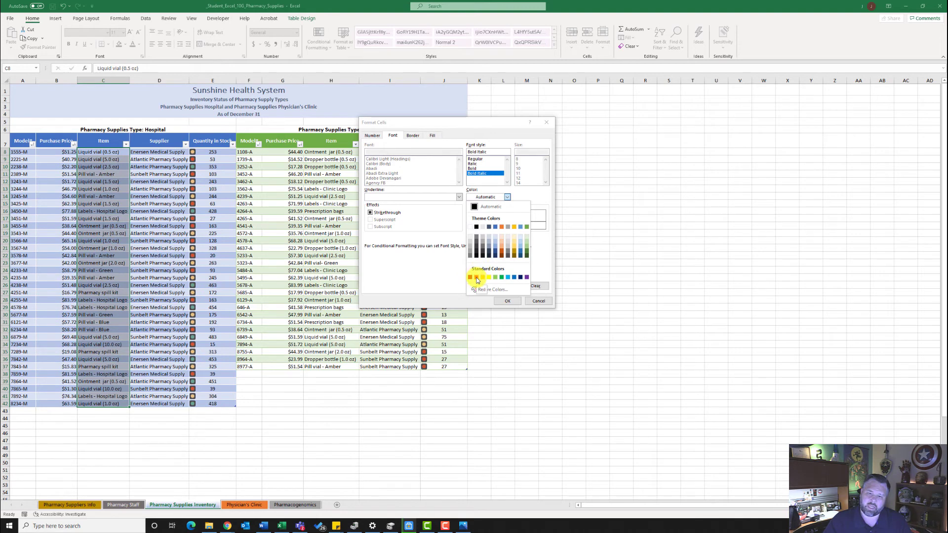
left_click(477, 277)
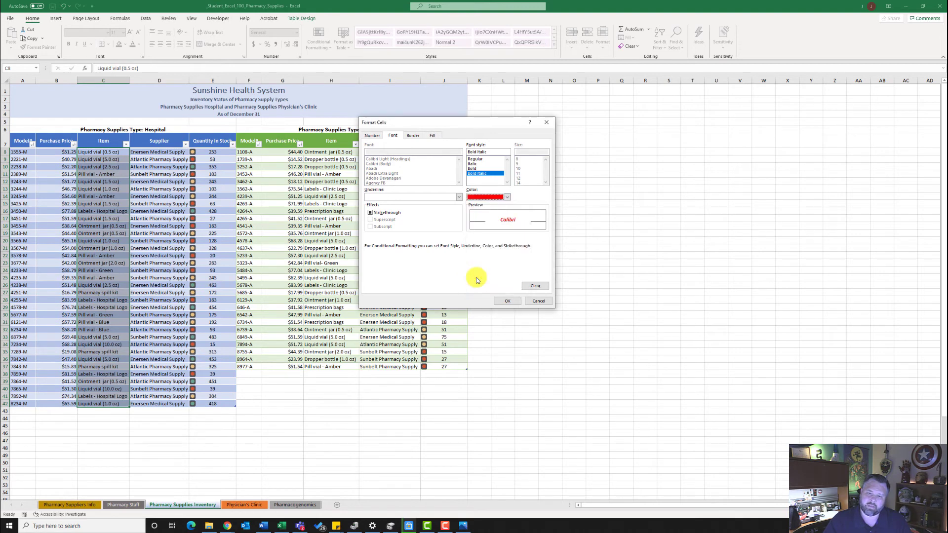
left_click(509, 302)
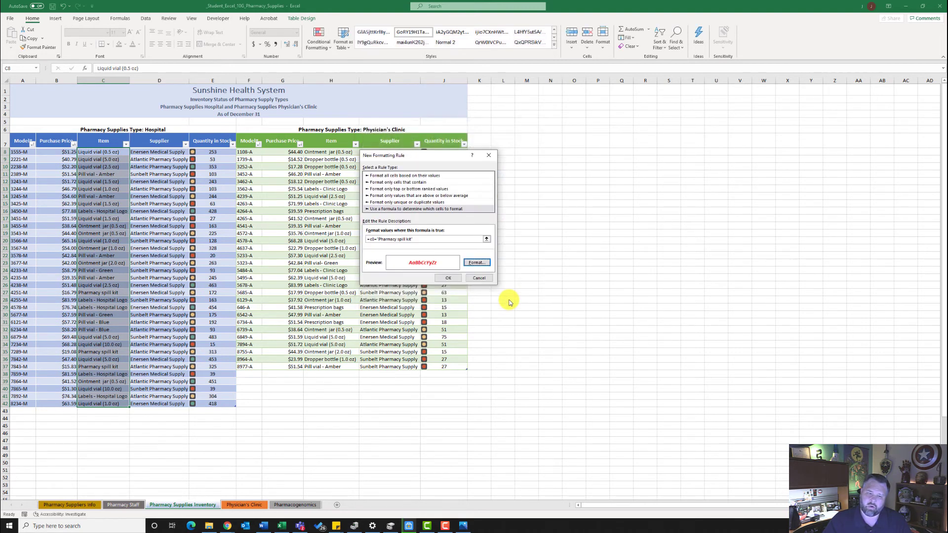
left_click(451, 279)
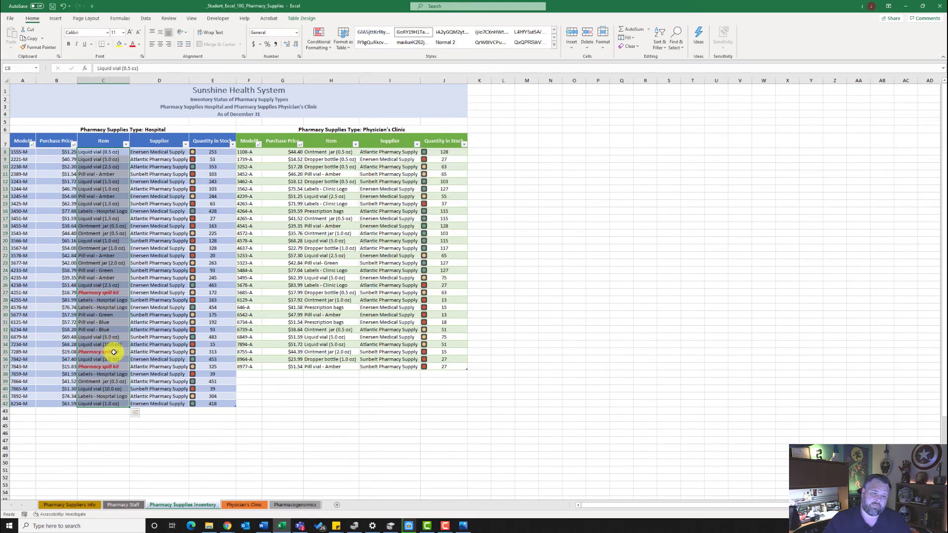
left_click(111, 300)
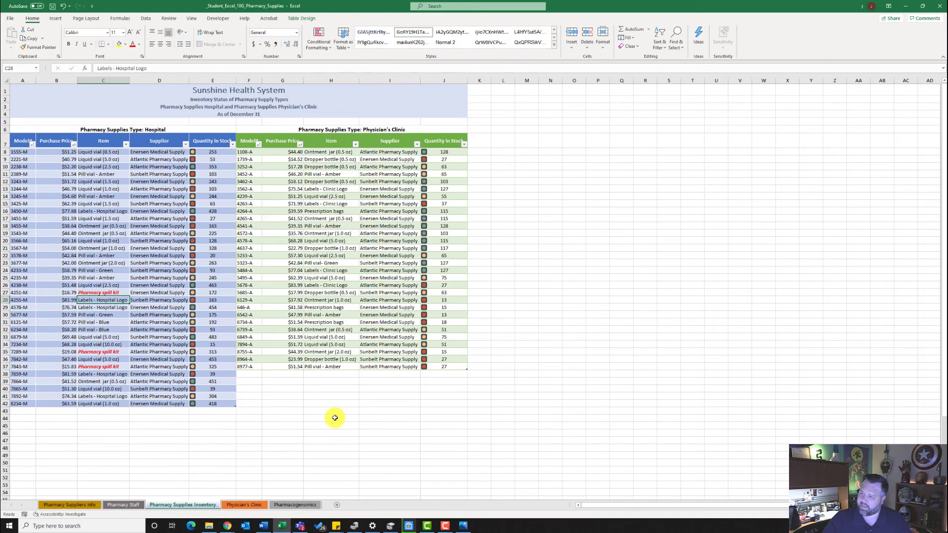
- Delete the Physician's Clinic worksheet from the workbook
left_click(245, 505)
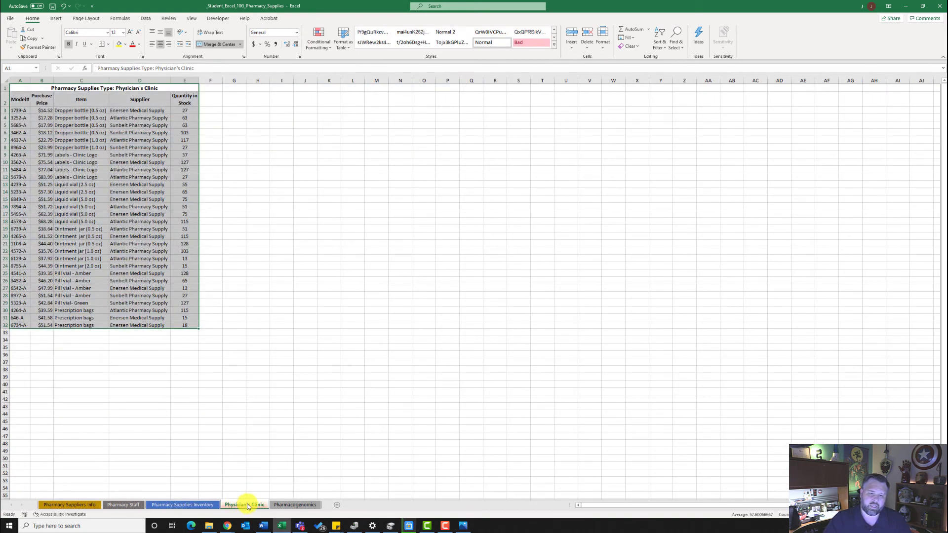
right_click(248, 505)
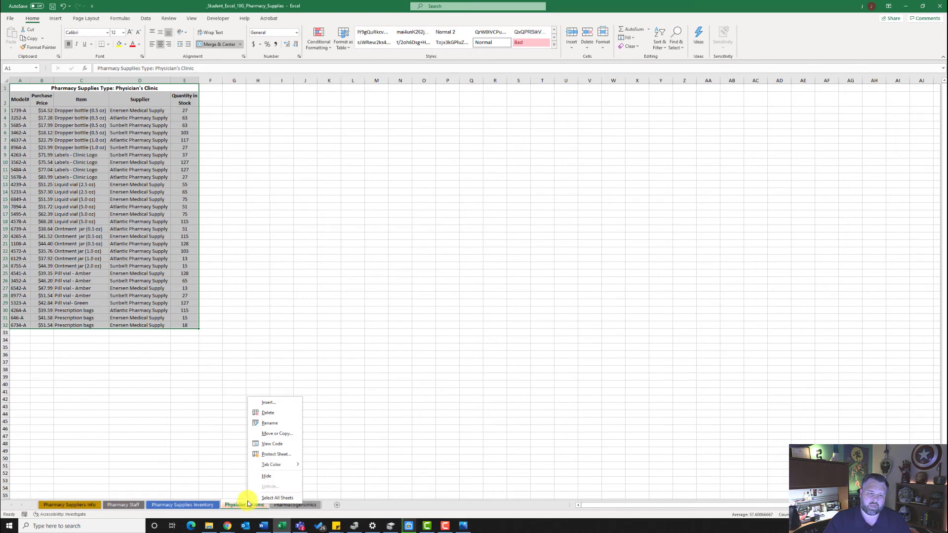
left_click(268, 417)
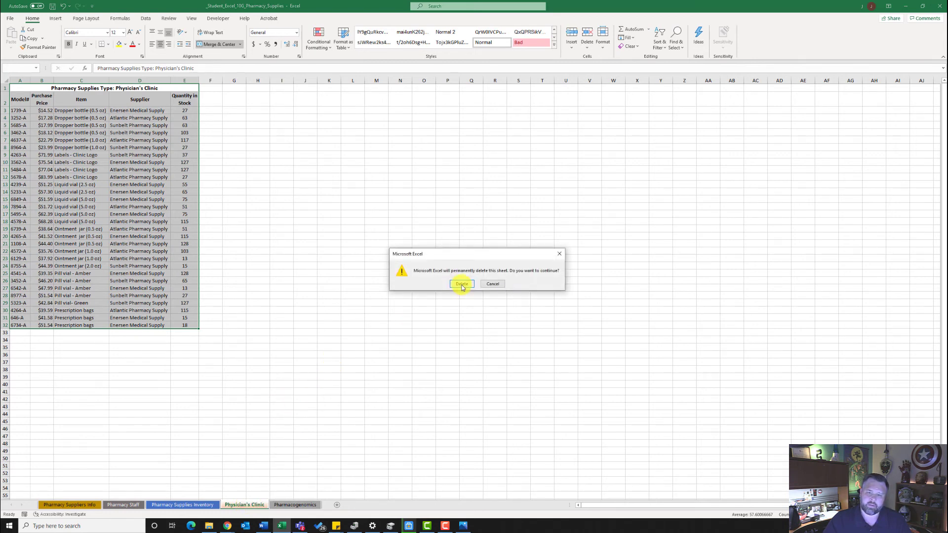
left_click(462, 284)
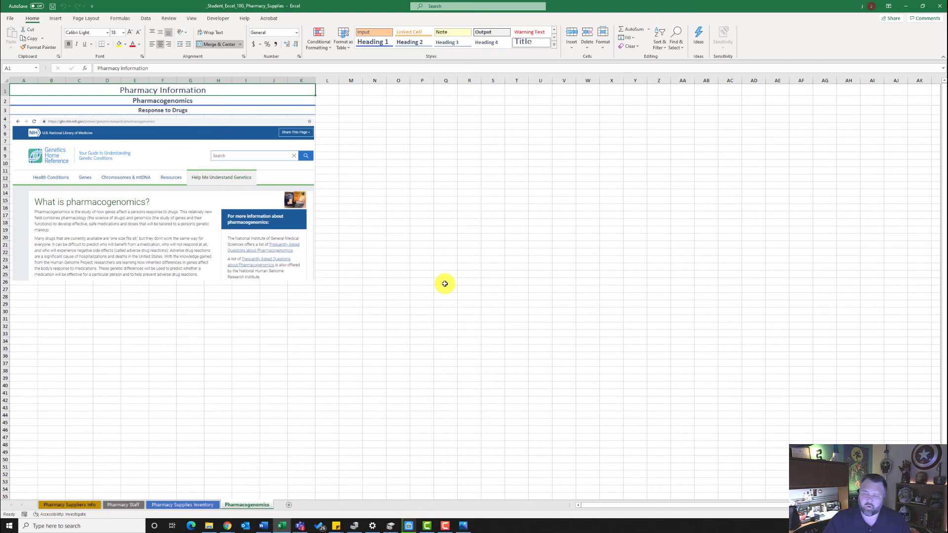
- Run the accessibility check on the workbook
left_click(10, 19)
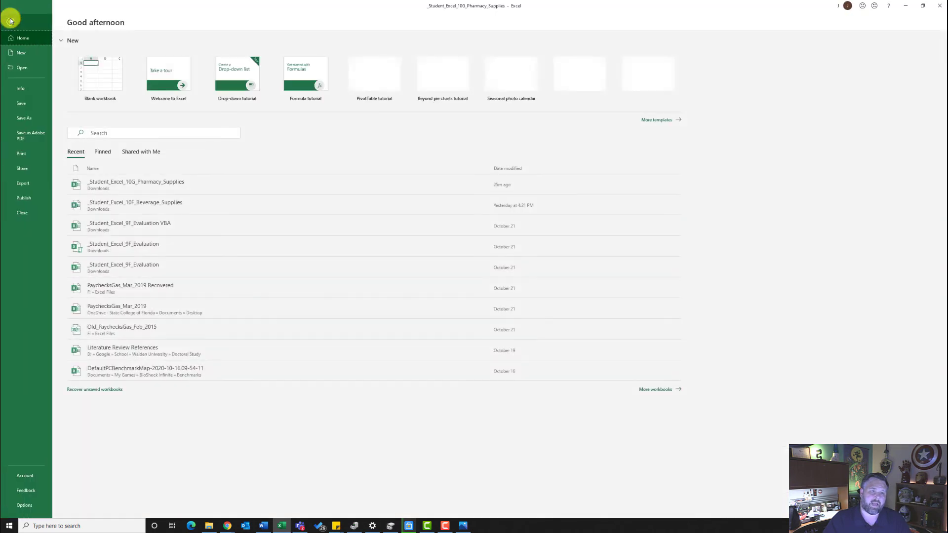
left_click(24, 90)
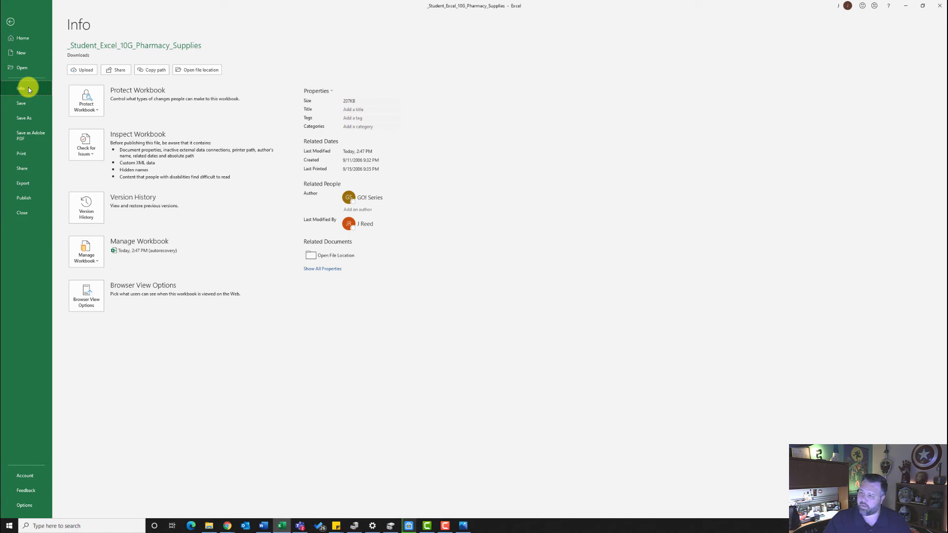
left_click(93, 154)
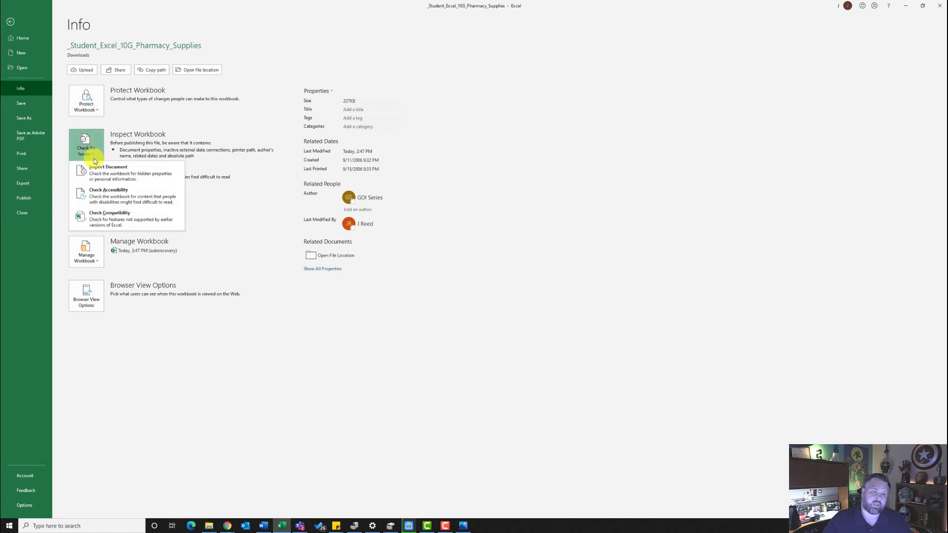
left_click(106, 193)
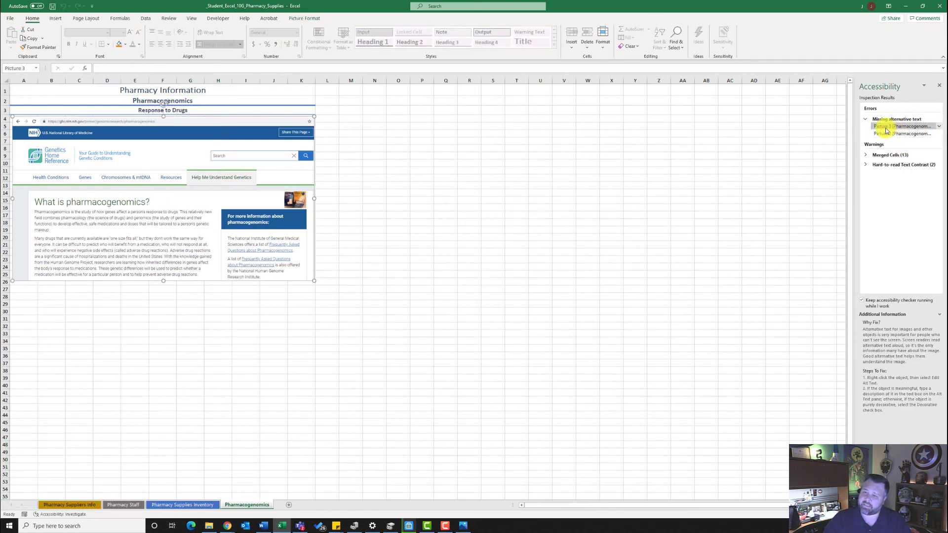
- Add the alt text "Pharmacy supplies" to the small picture on the Pharmacogenomics sheet and close the accessibility results
left_click(934, 134)
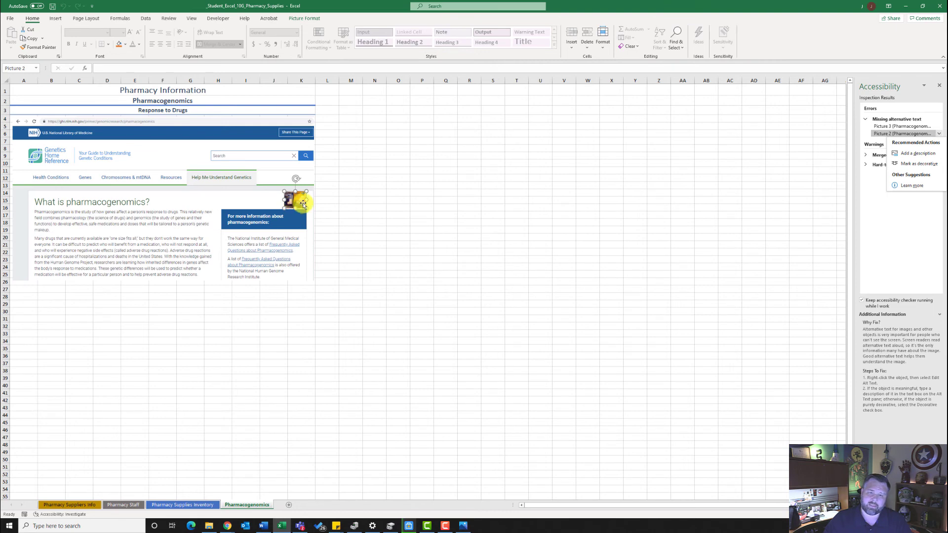
left_click(920, 153)
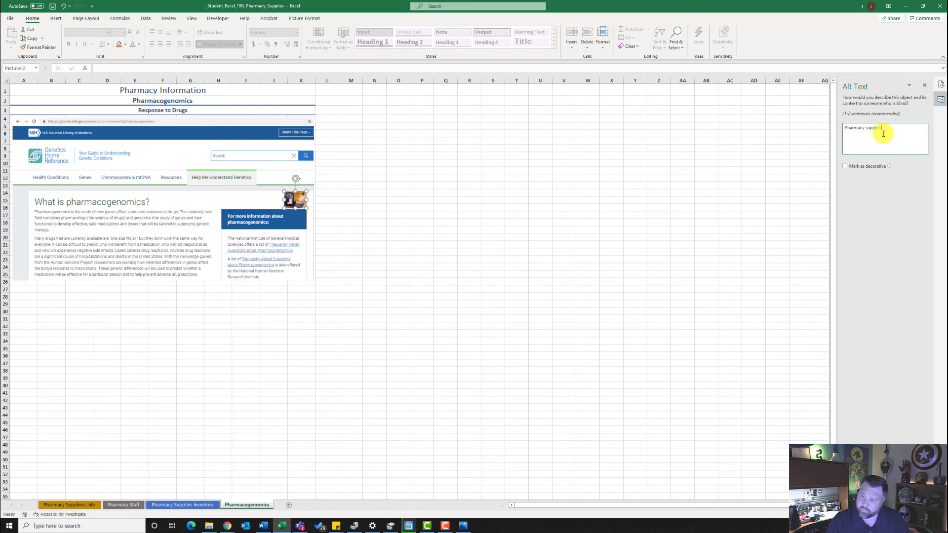
double_click(874, 129)
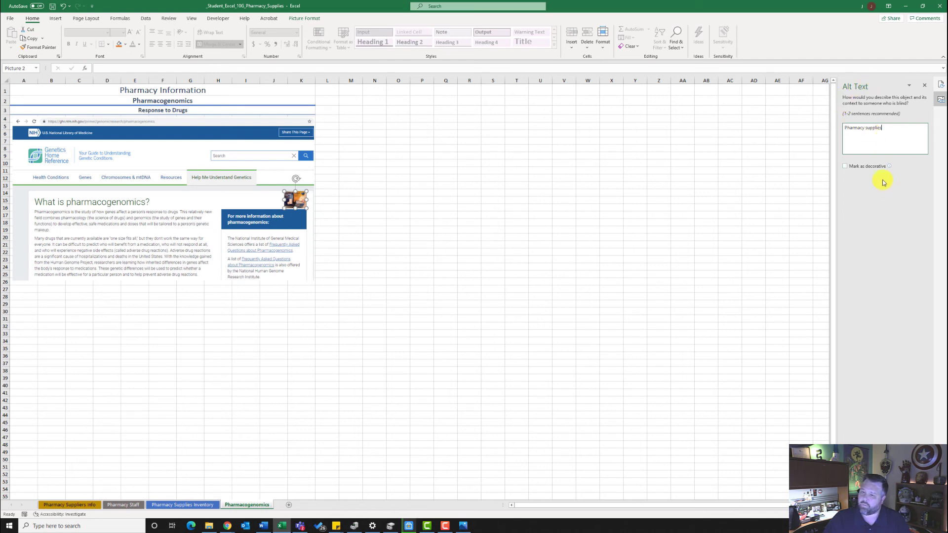
left_click(924, 88)
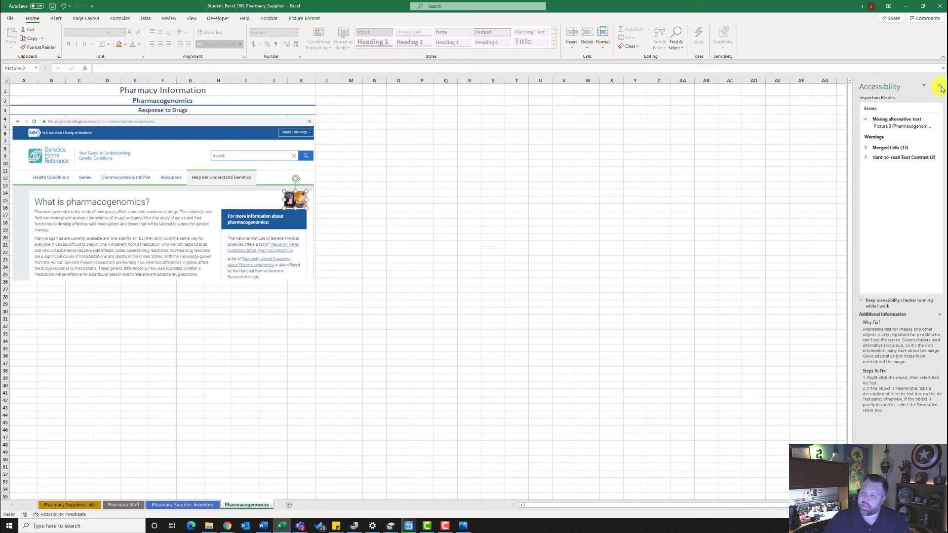
left_click(939, 88)
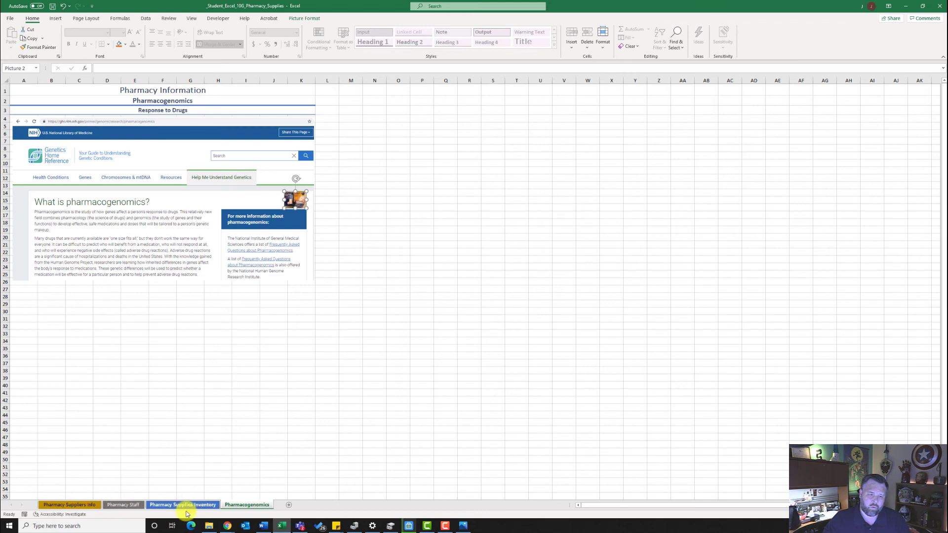
- Group all worksheets and add a custom header with the sheet name in the right section
right_click(251, 506)
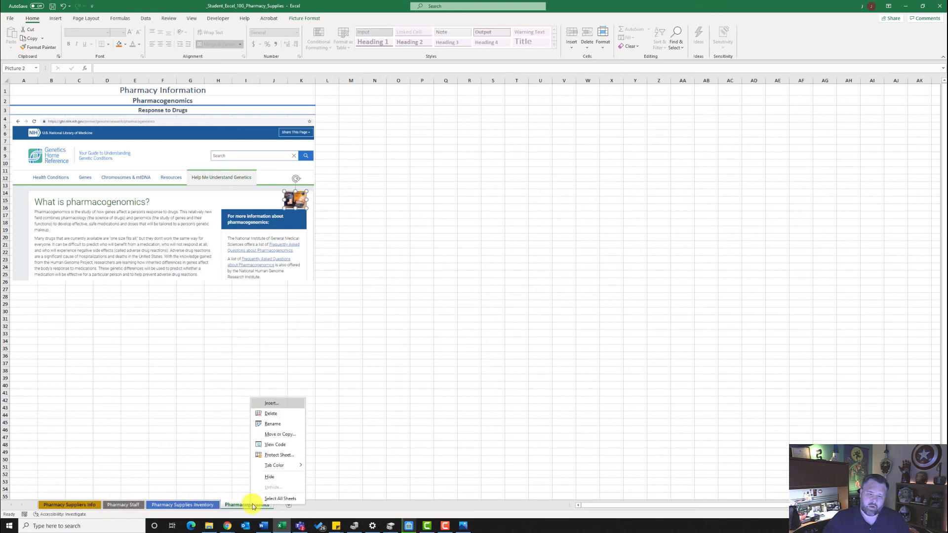
left_click(281, 499)
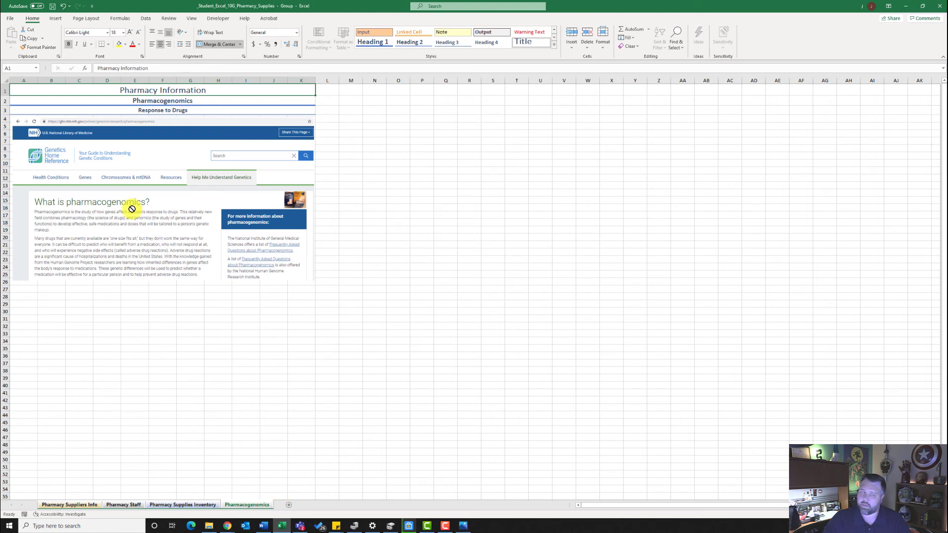
left_click(94, 21)
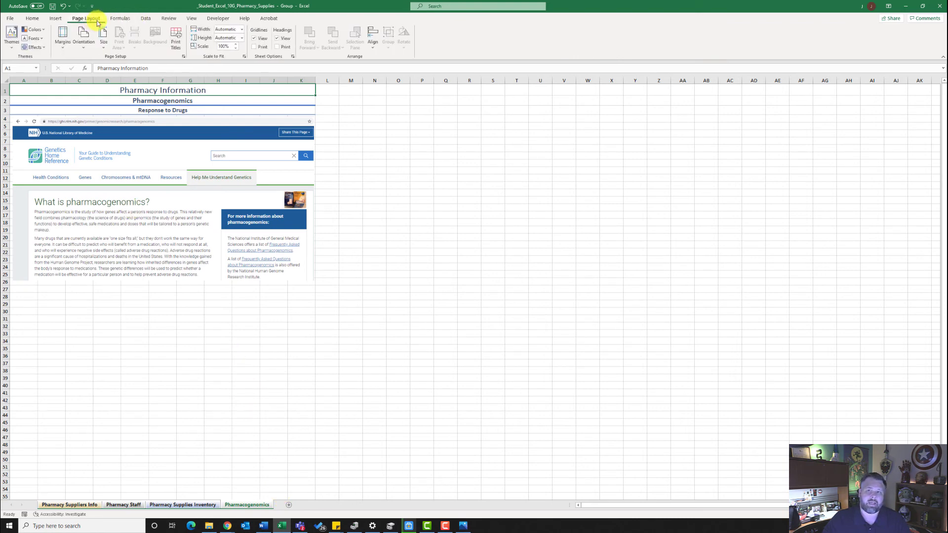
left_click(183, 57)
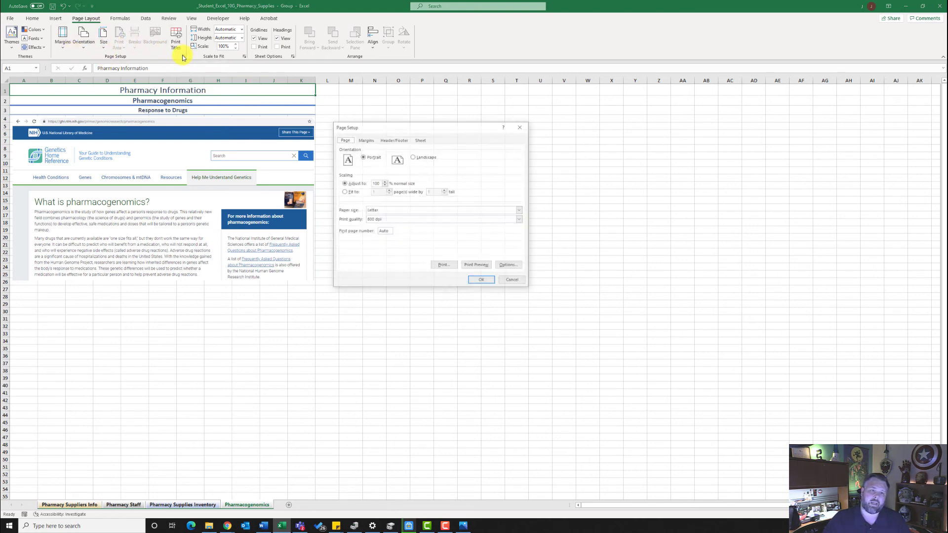
left_click(394, 140)
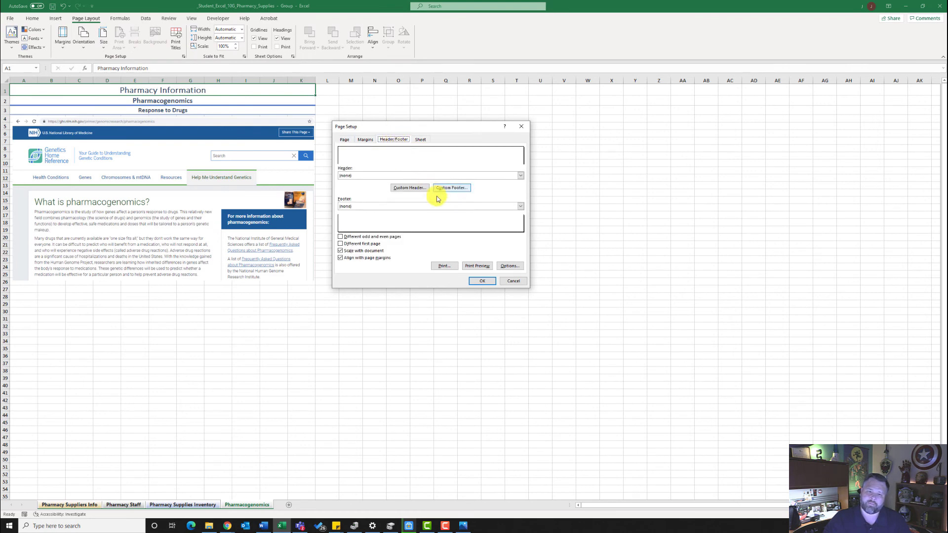
left_click(417, 188)
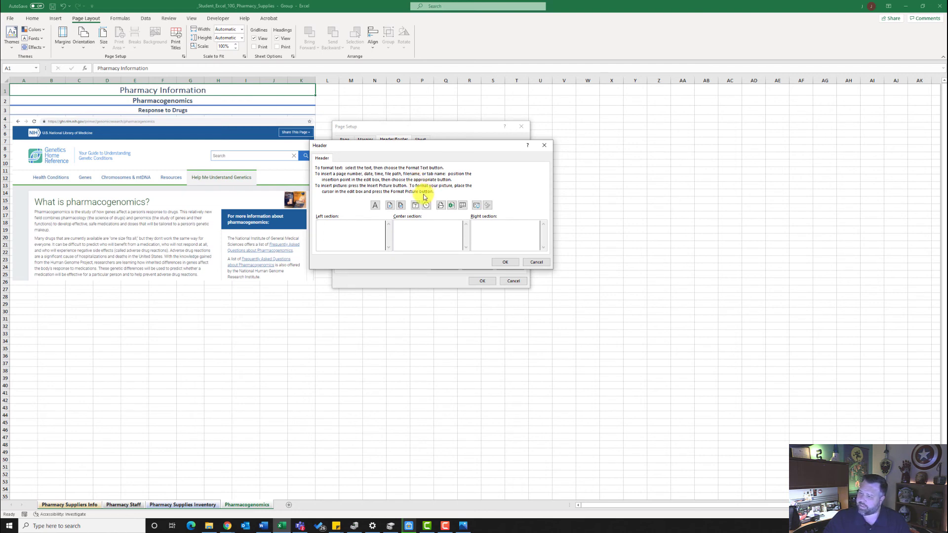
left_click(489, 237)
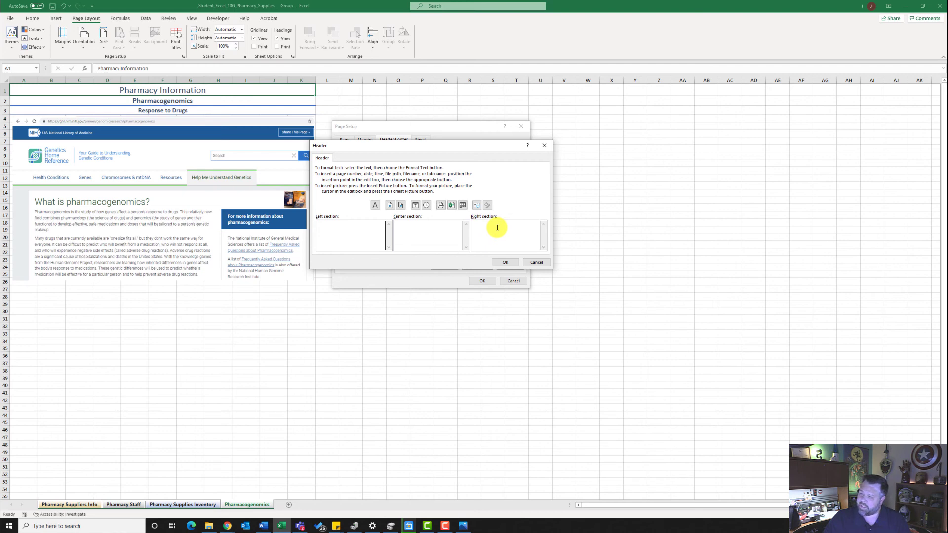
left_click(463, 207)
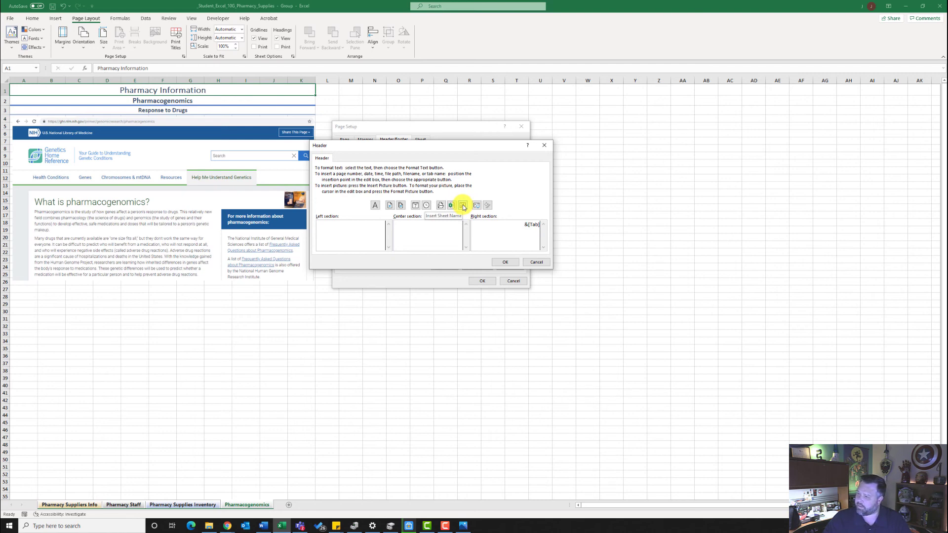
left_click(506, 263)
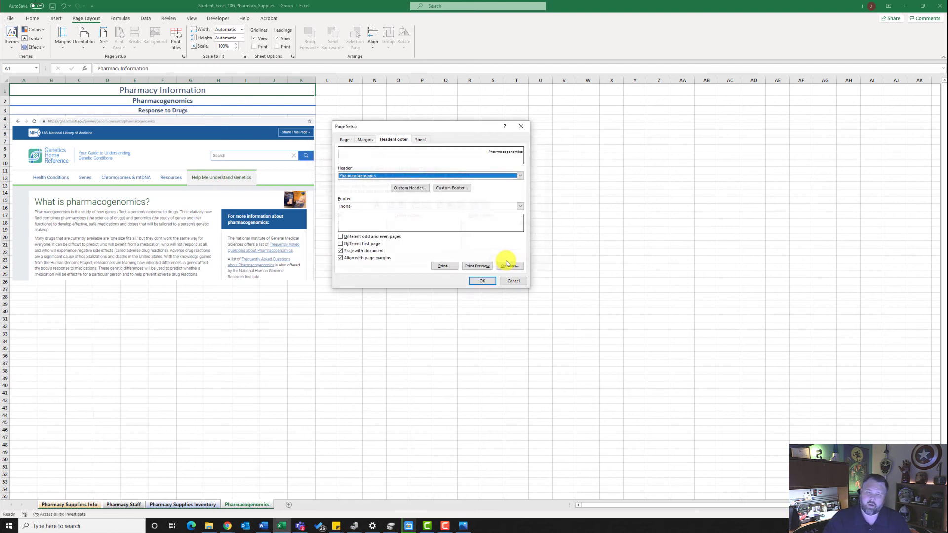
- Add a custom footer with the file name in its left section to the grouped worksheets and apply the page setup
left_click(457, 188)
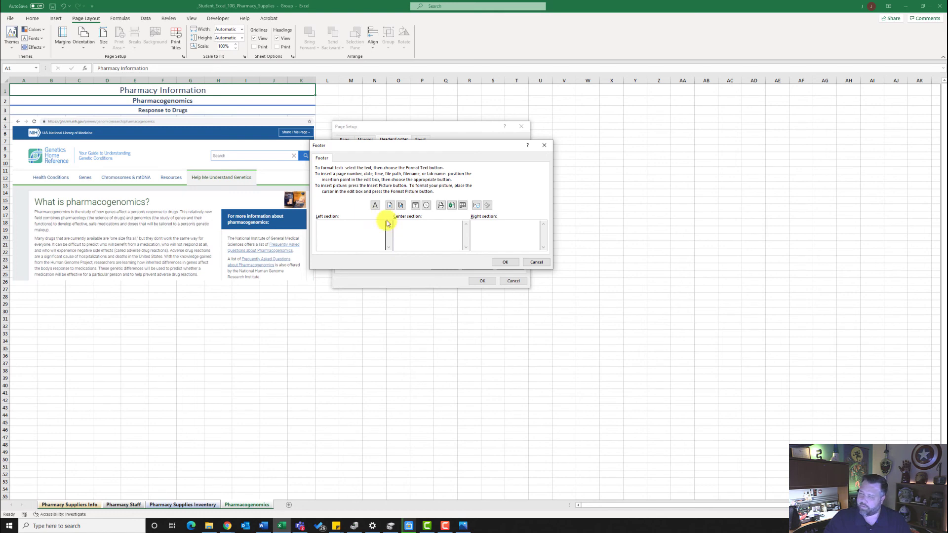
left_click(451, 206)
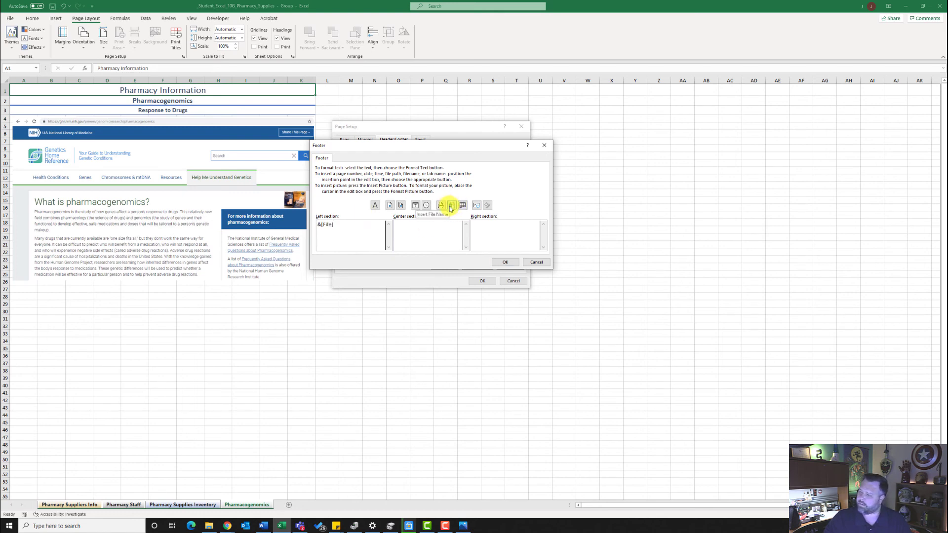
left_click(506, 263)
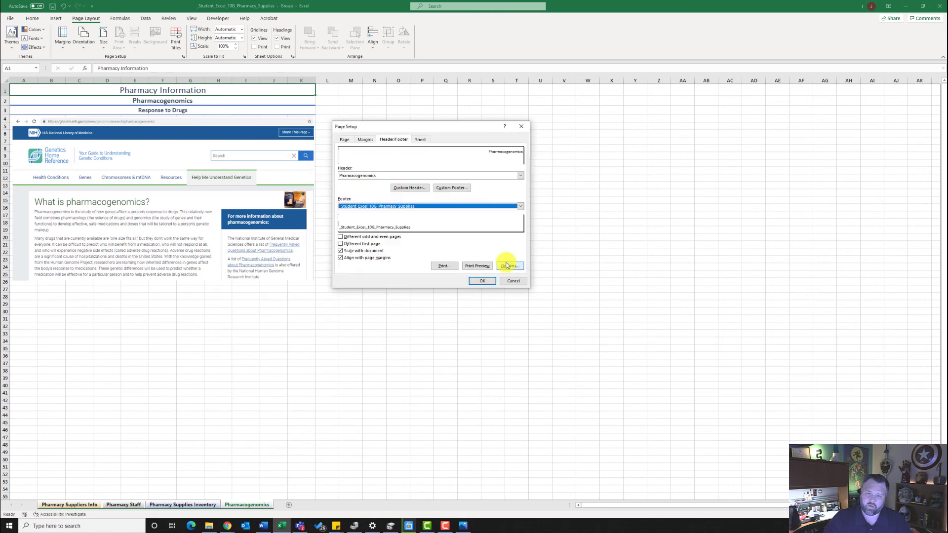
left_click(482, 280)
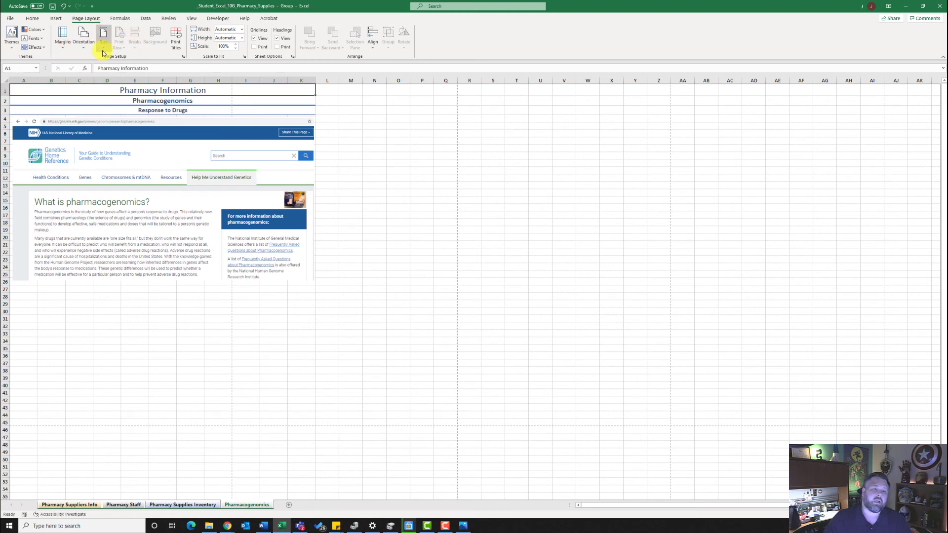
- Center the grouped sheets horizontally on the page, with landscape orientation and scaling fit to 1 page wide by 1 tall
left_click(184, 56)
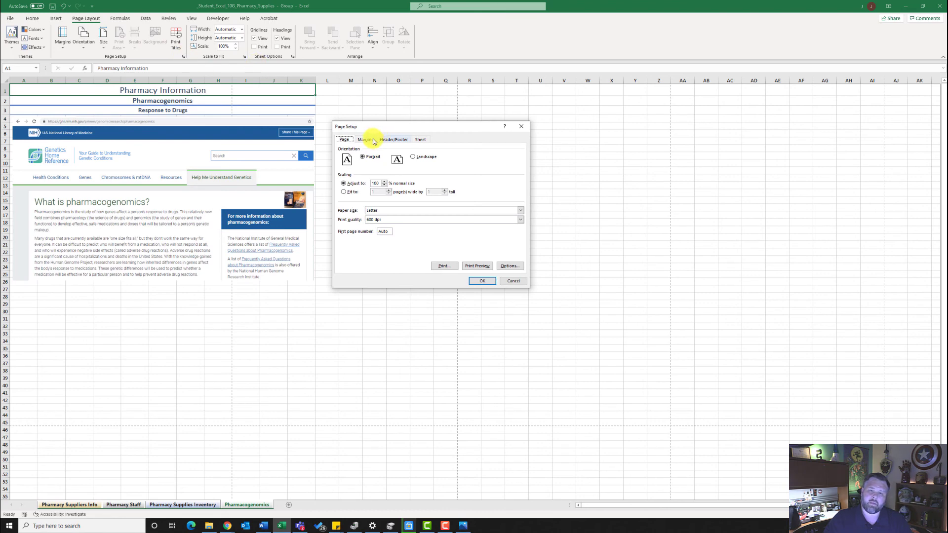
left_click(365, 140)
left_click(346, 243)
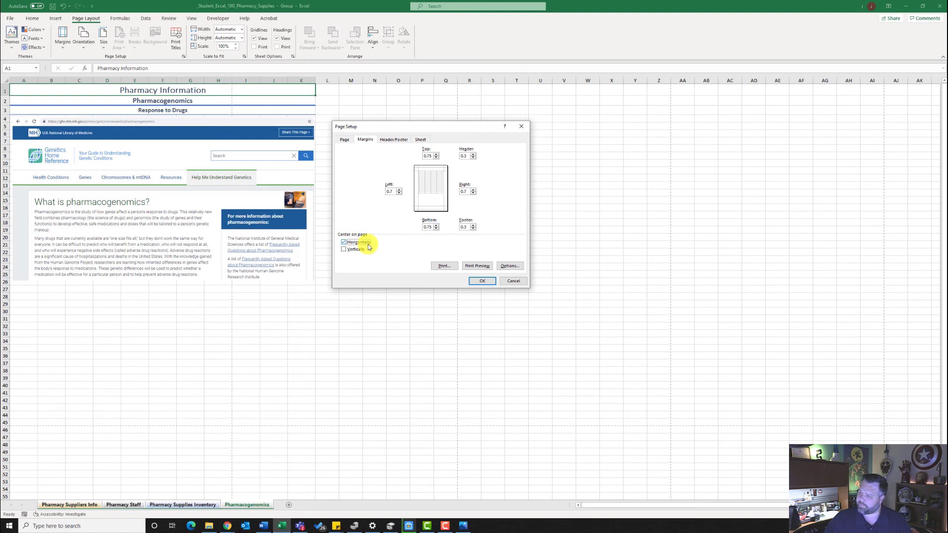
left_click(348, 140)
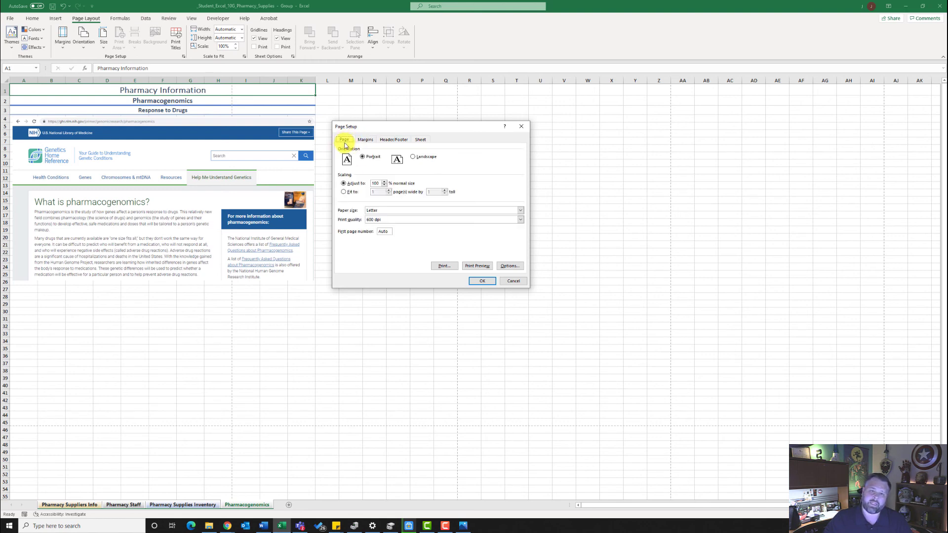
left_click(414, 157)
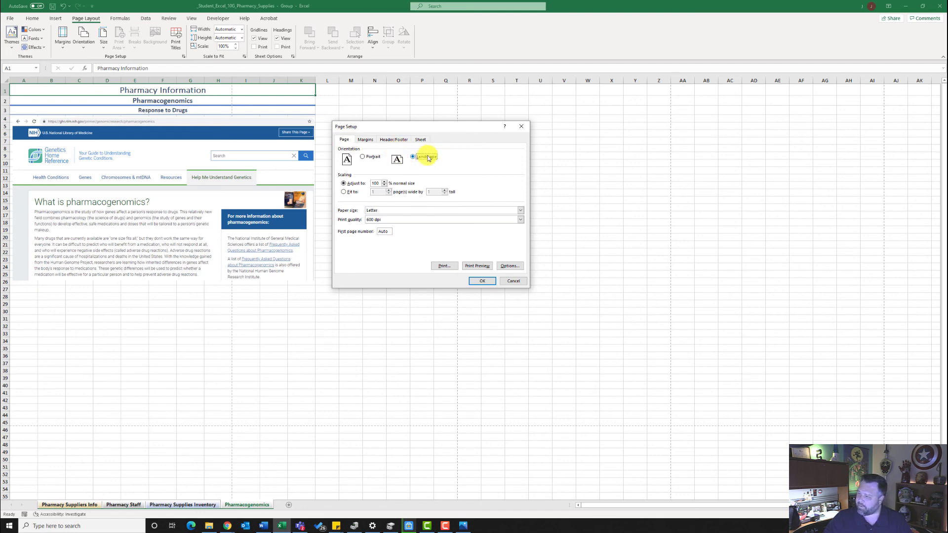
left_click(344, 192)
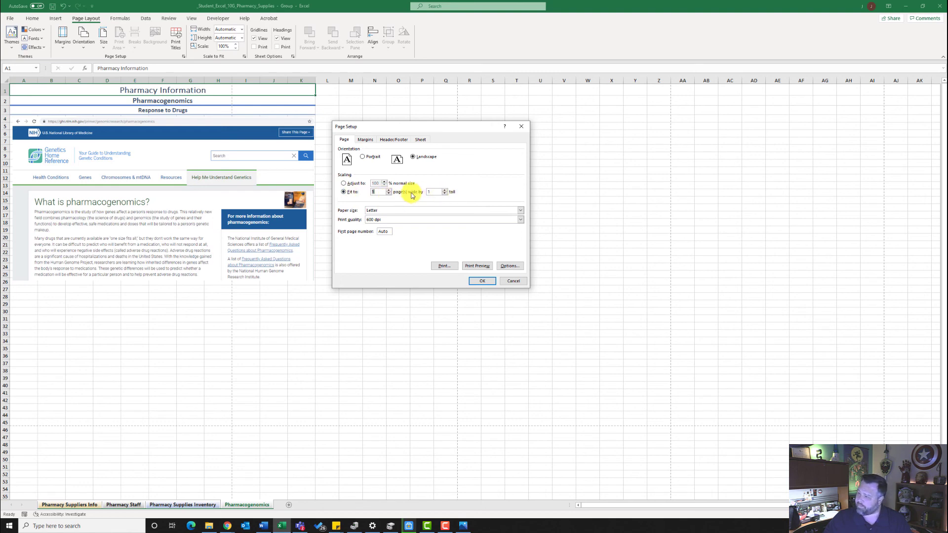
left_click(489, 282)
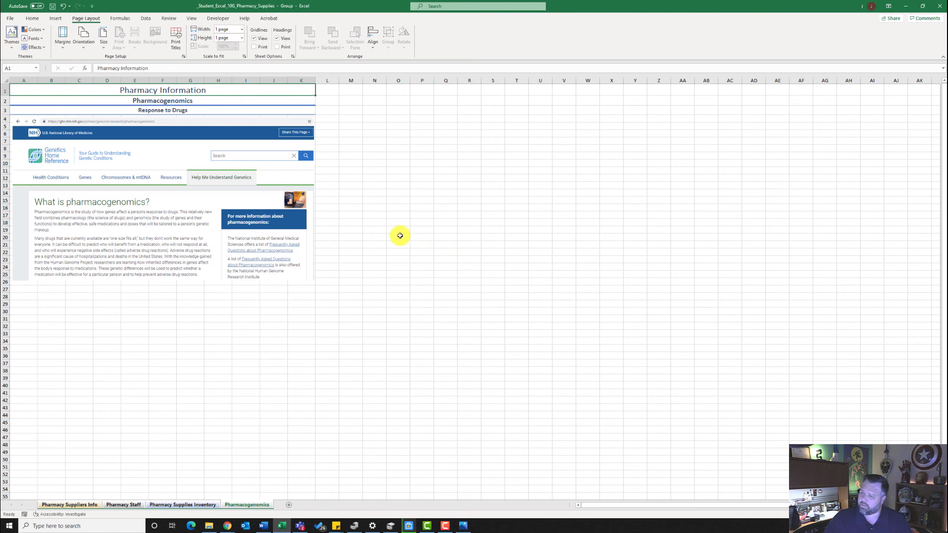
- Show all workbook properties and enter the tag "pharmacy supplies" and the subject "cgs"
left_click(10, 19)
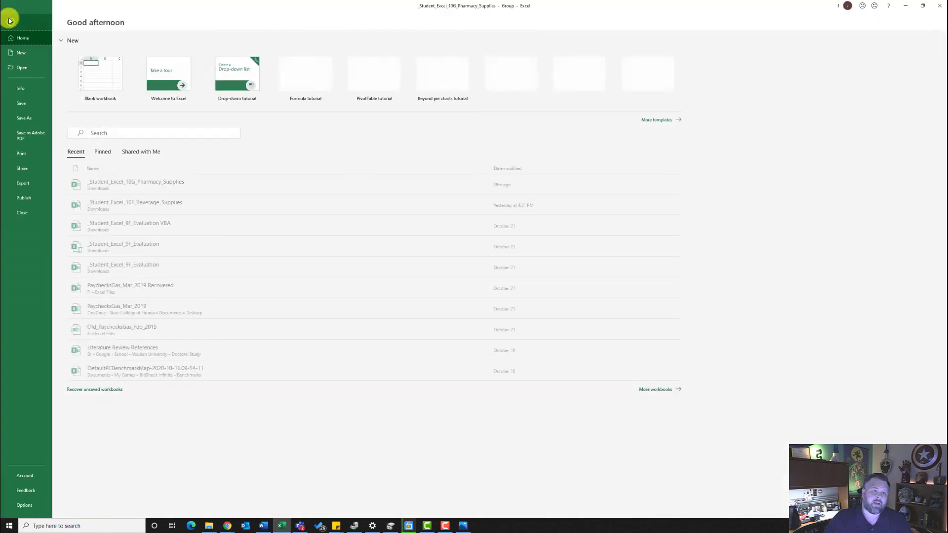
left_click(23, 87)
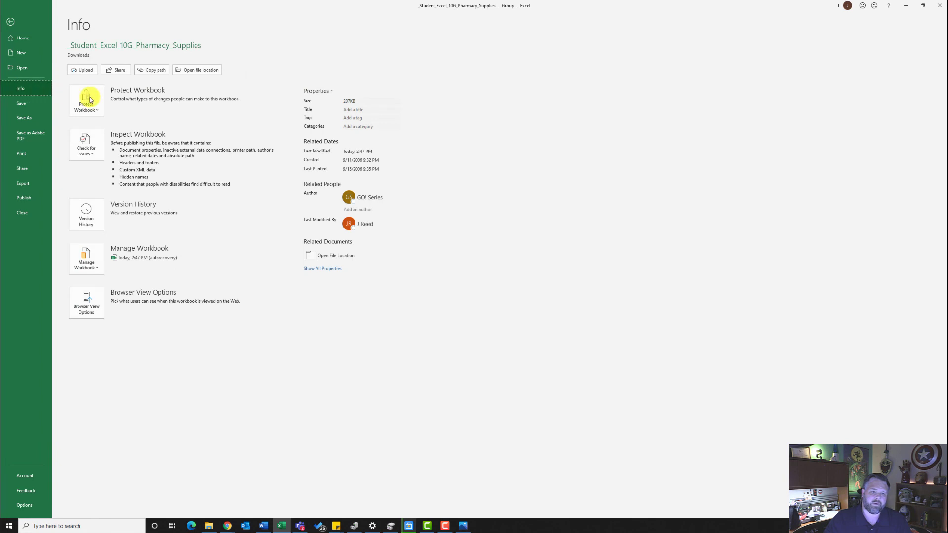
left_click(327, 269)
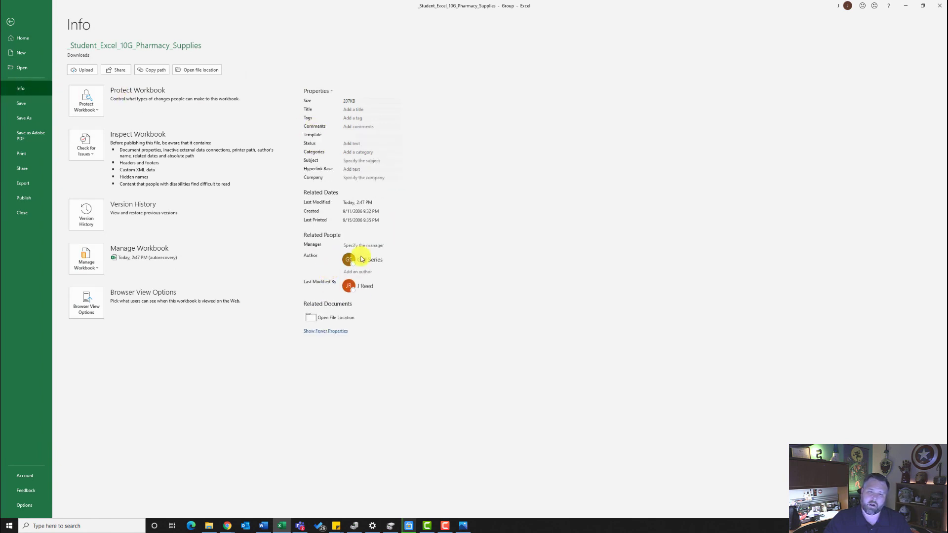
left_click(354, 120)
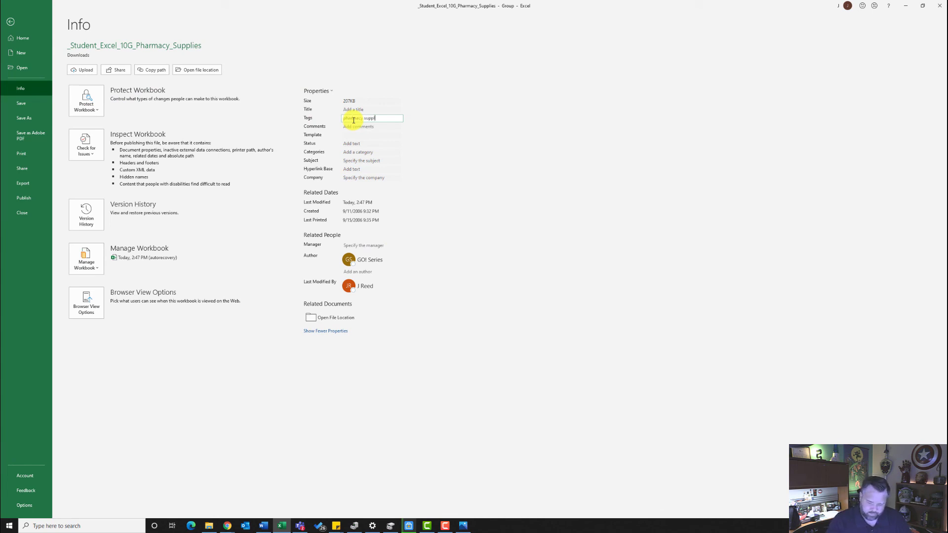
type("pharmacy supplies")
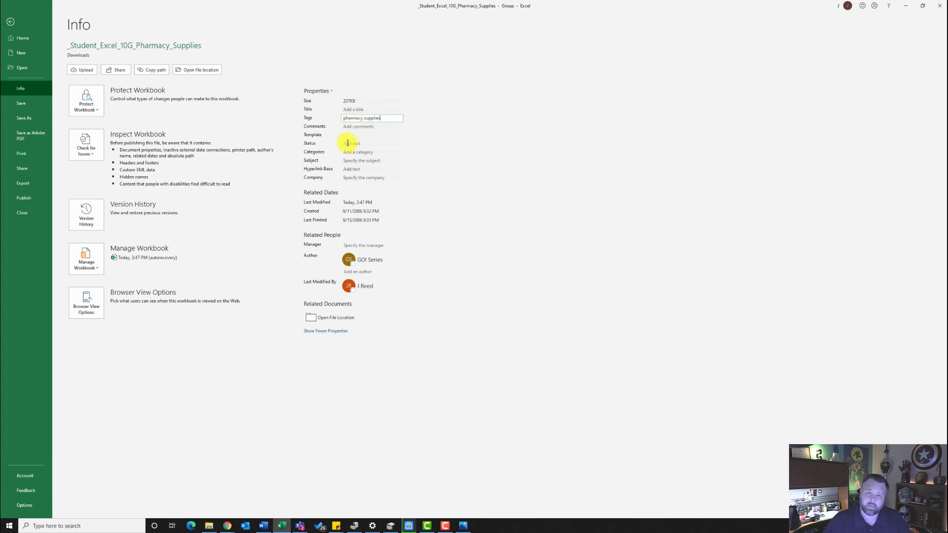
left_click(348, 161)
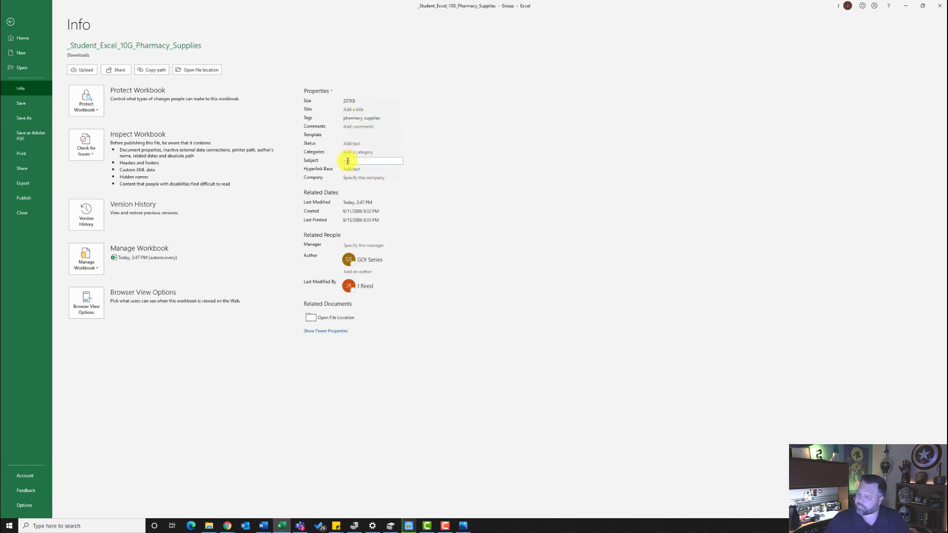
type("cgs")
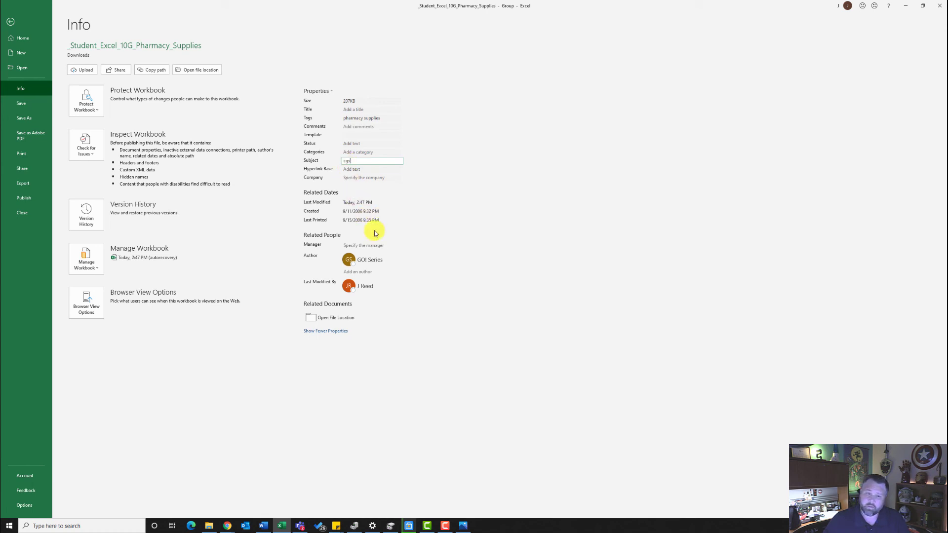
- Replace the GO! Series author in the workbook properties with the student's name from the directory suggestions
right_click(375, 262)
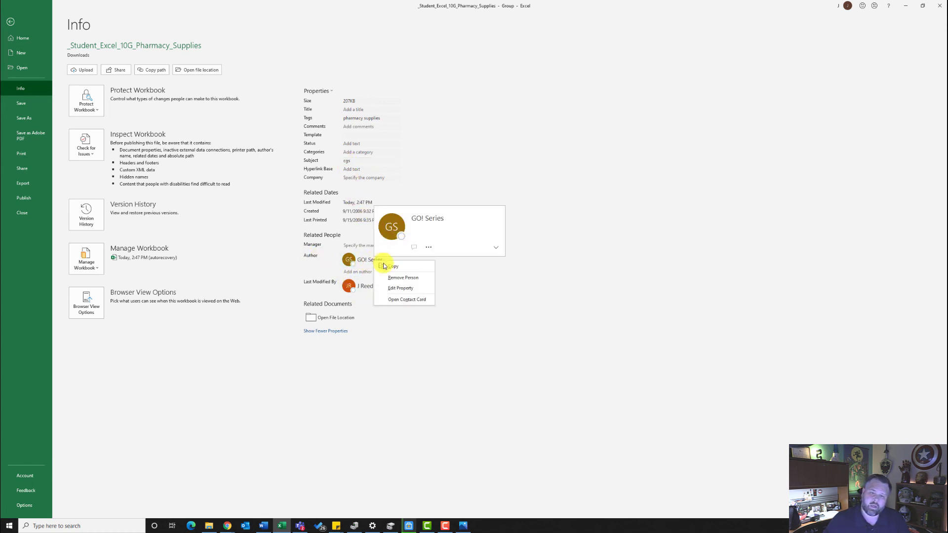
left_click(404, 278)
left_click(353, 257)
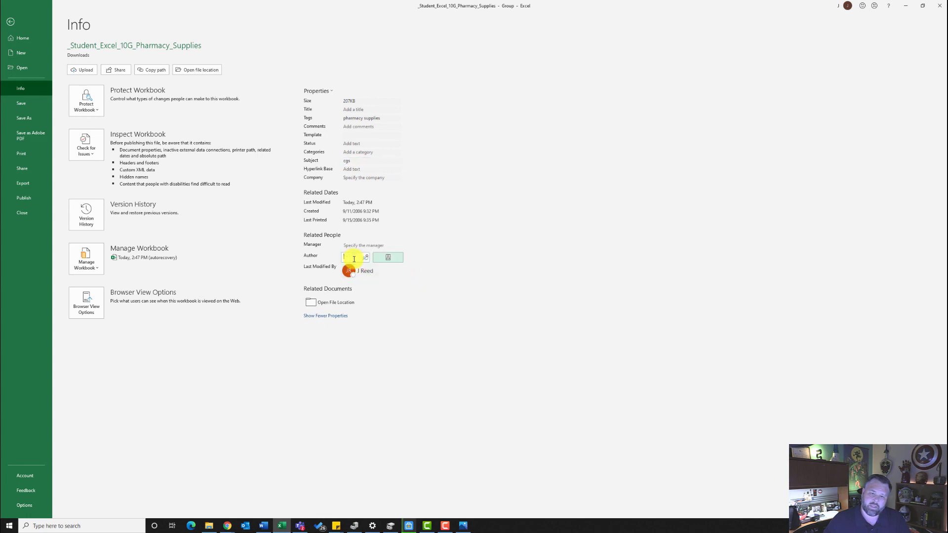
type("Jason")
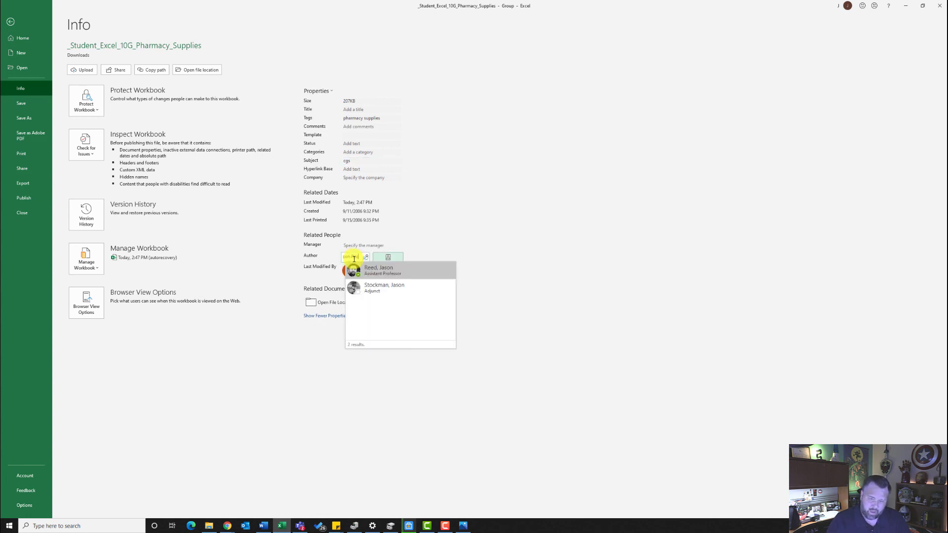
left_click(375, 271)
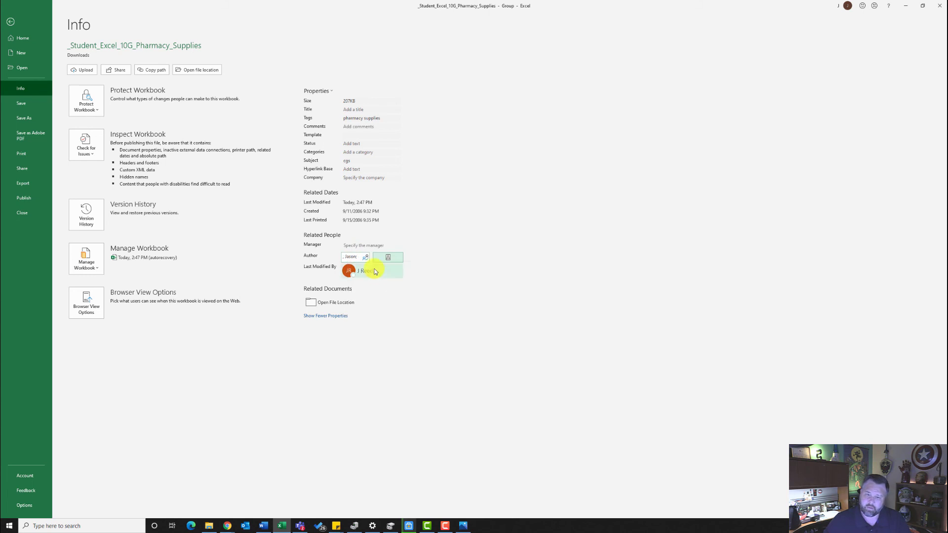
mouse_move(375, 271)
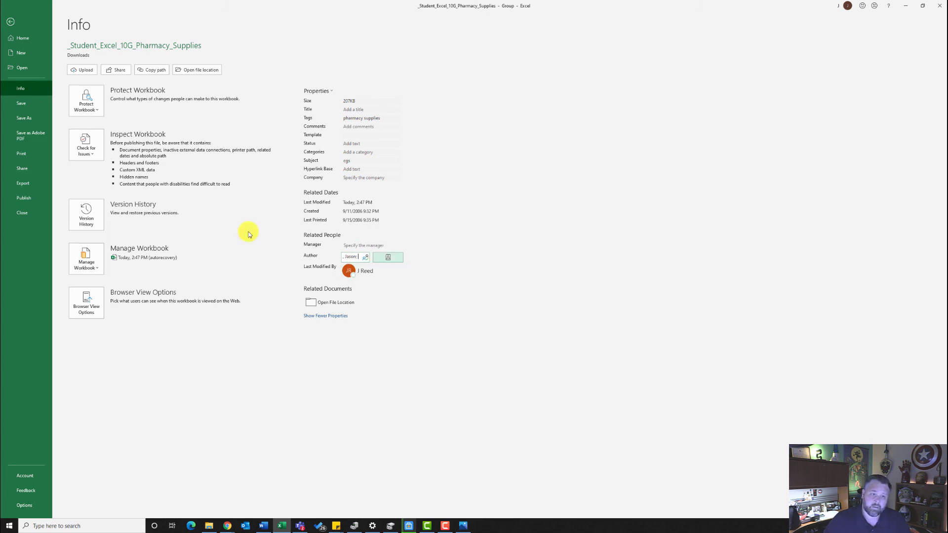
- Check the print preview of the grouped worksheets and save the workbook
left_click(23, 154)
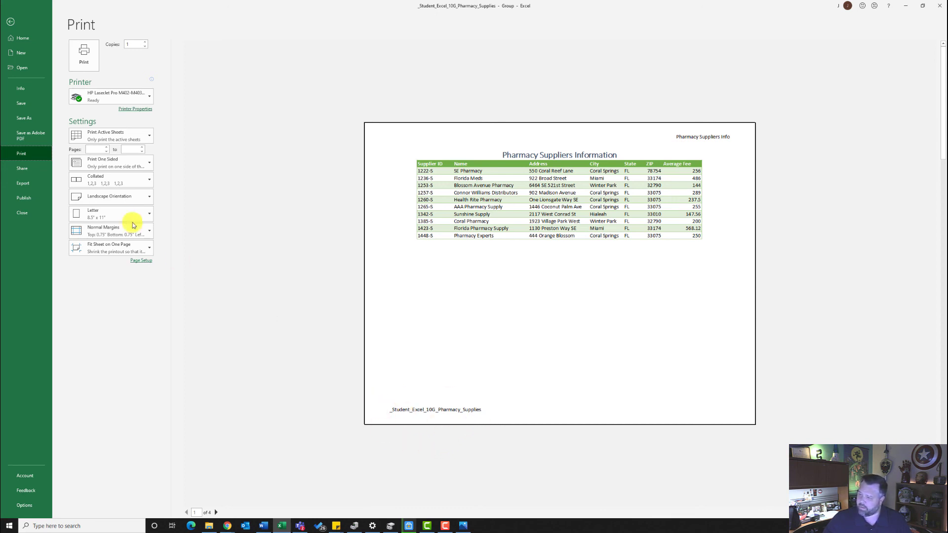
left_click(22, 104)
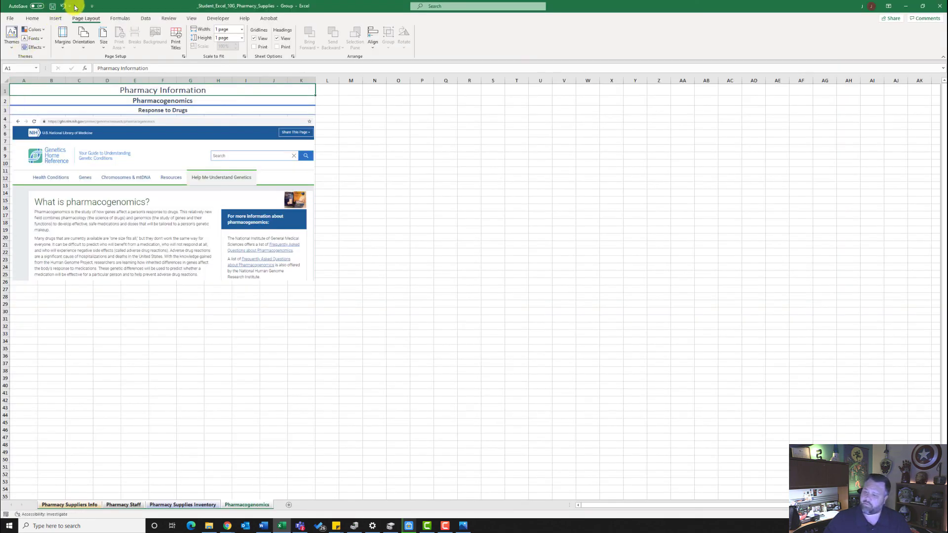
- Switch to the MyLab assignment page in the browser, upload _Student_Excel_10G_Pharmacy_Supplies from Downloads and submit it for grading
left_click(903, 7)
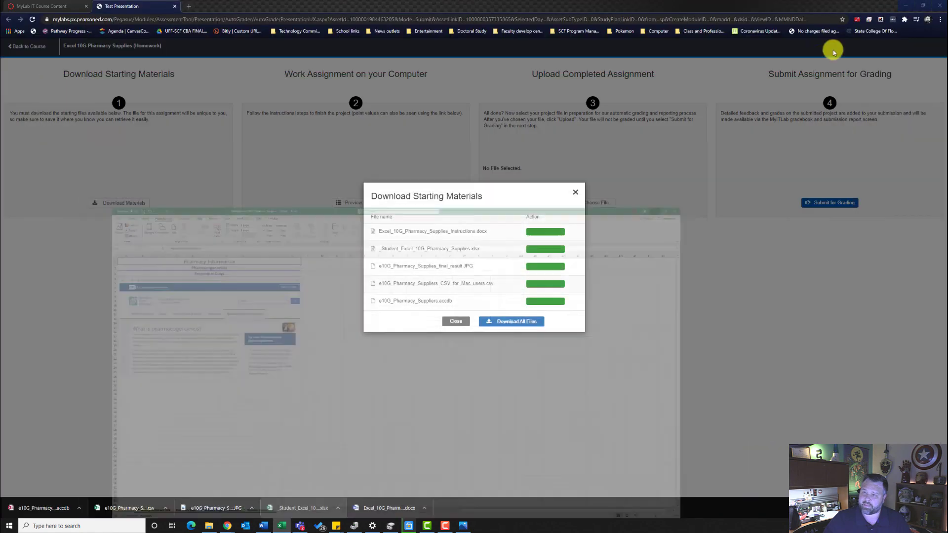
left_click(576, 192)
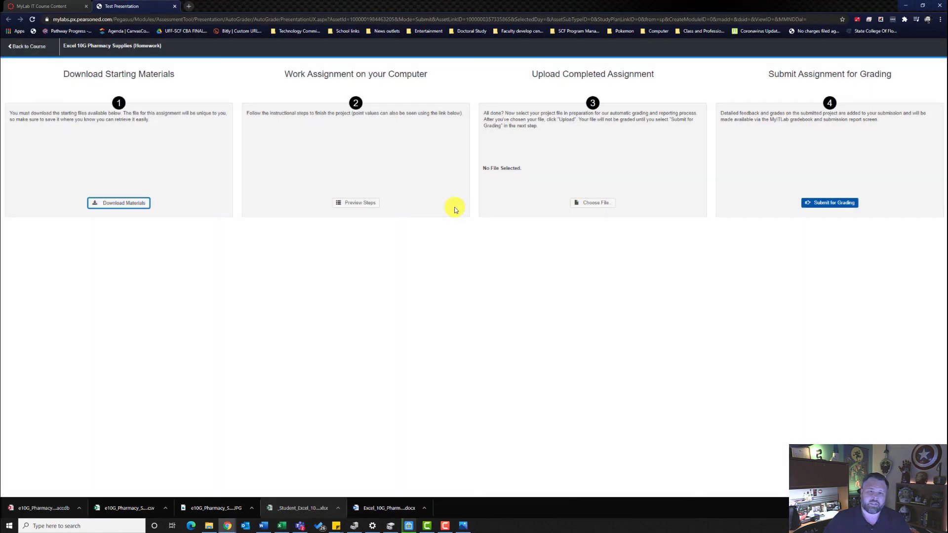
left_click(603, 207)
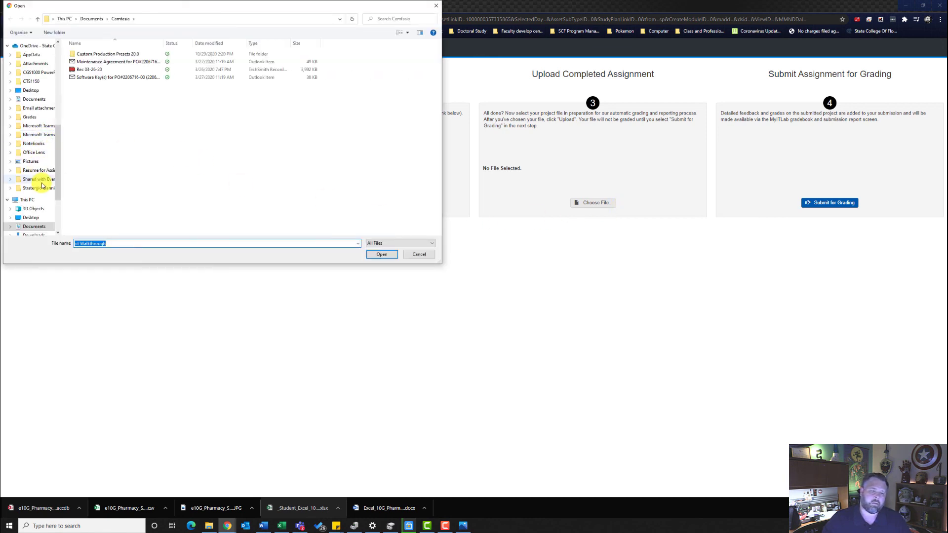
scroll(42, 186, "down", 1)
left_click(30, 225)
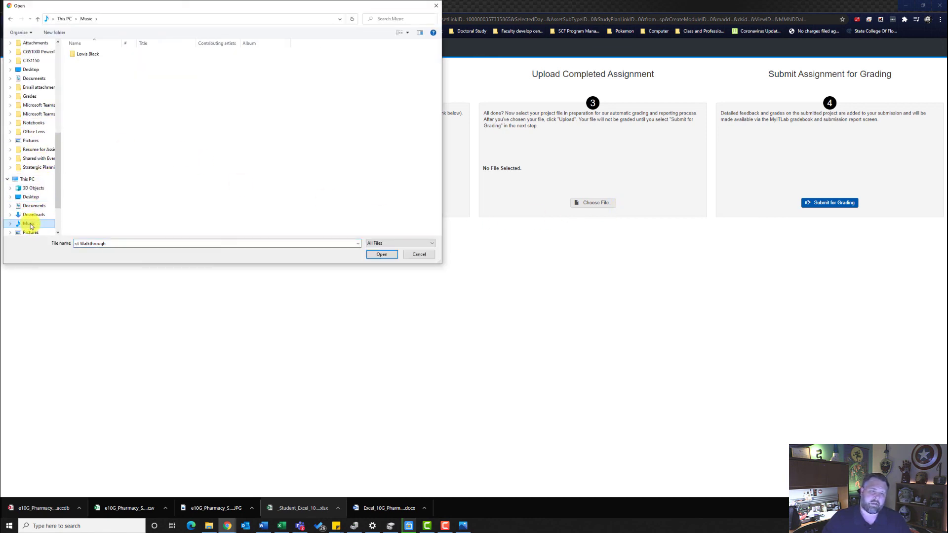
left_click(34, 214)
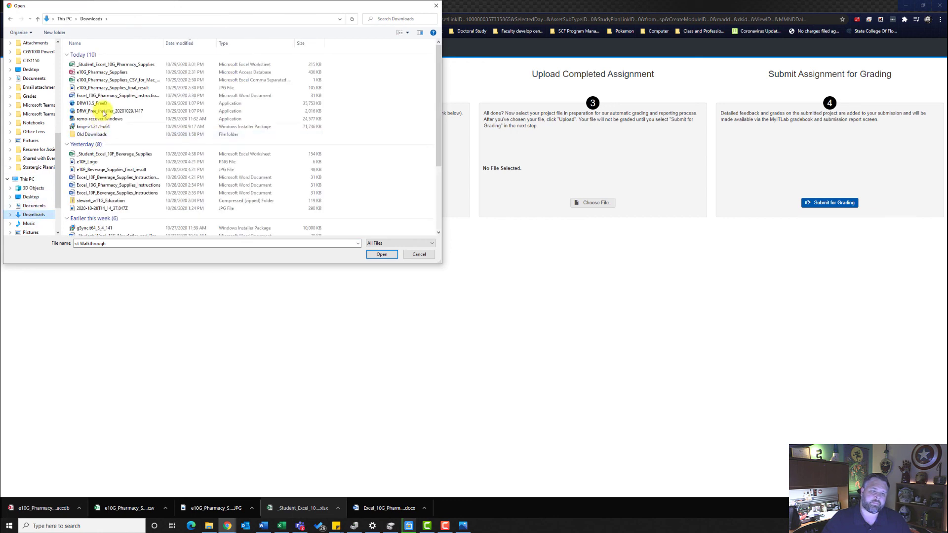
left_click(110, 64)
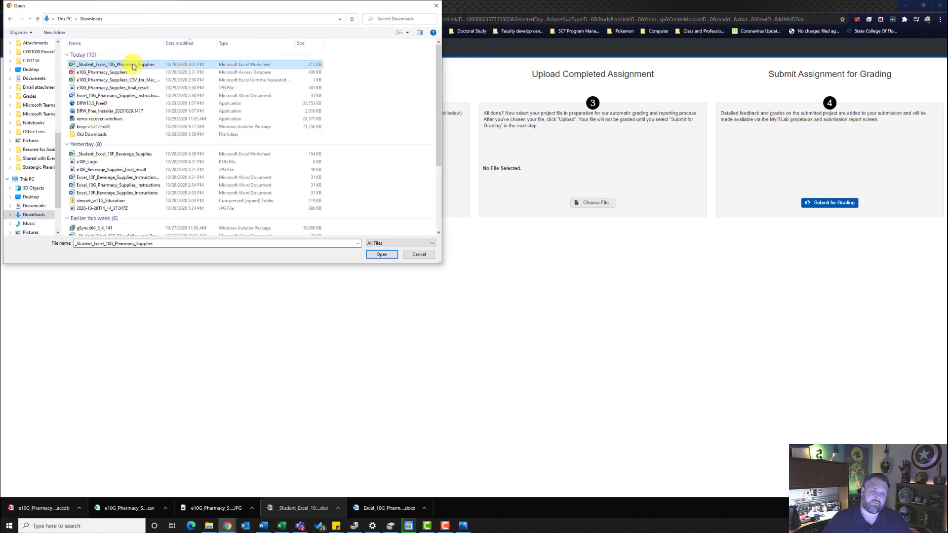
left_click(390, 255)
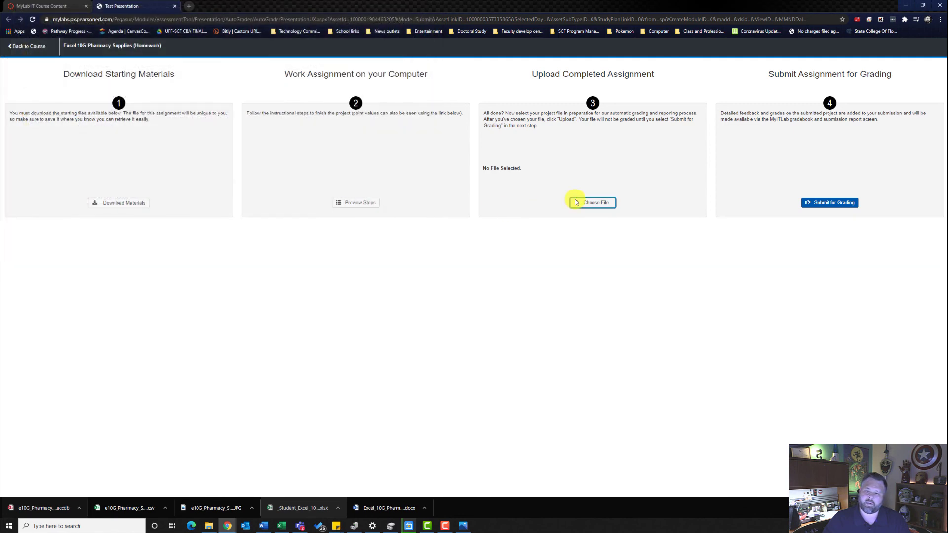
left_click(591, 206)
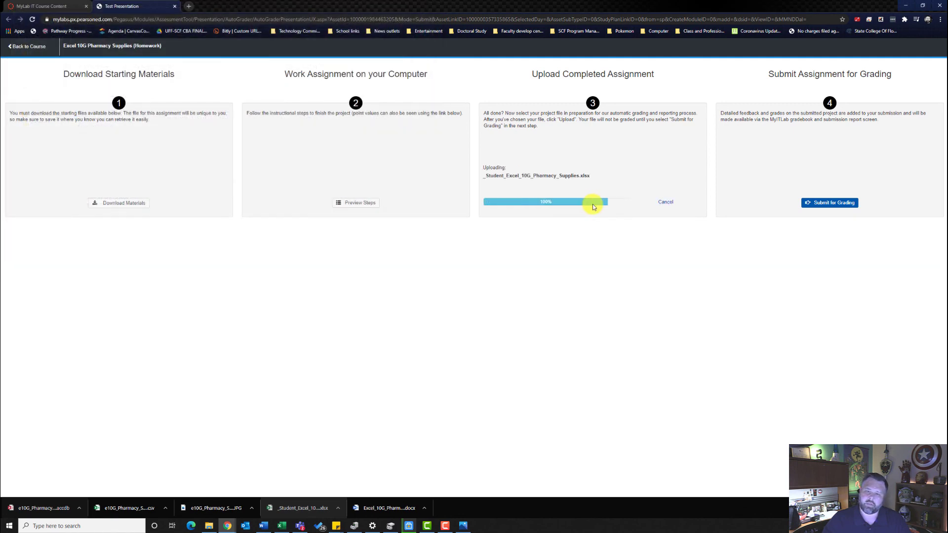
left_click(839, 206)
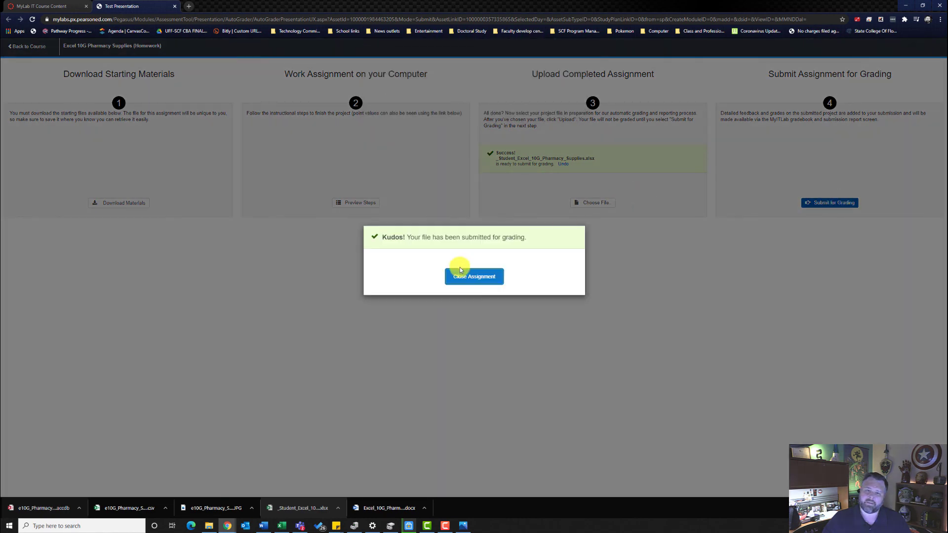
left_click(469, 278)
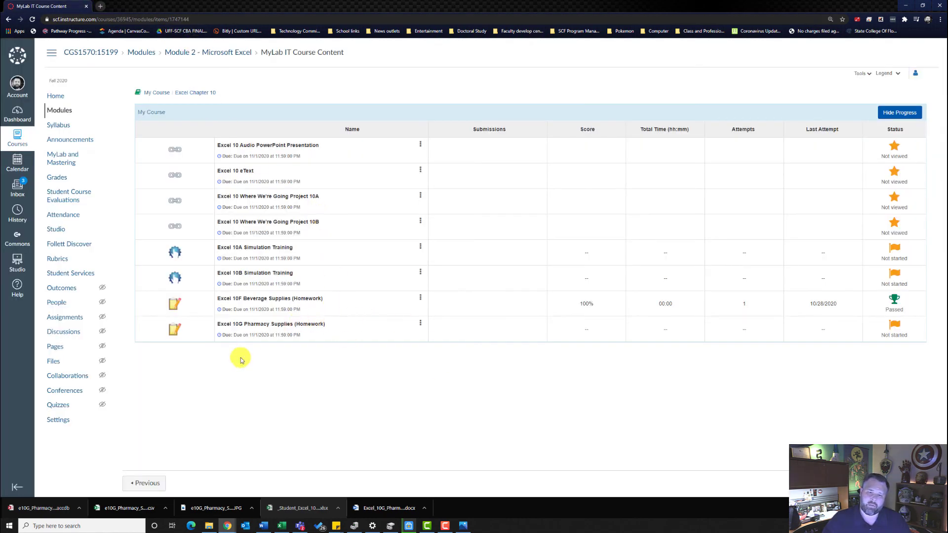
- Open the submission for Excel 10G Pharmacy Supplies (Homework) and review its score card details
left_click(420, 325)
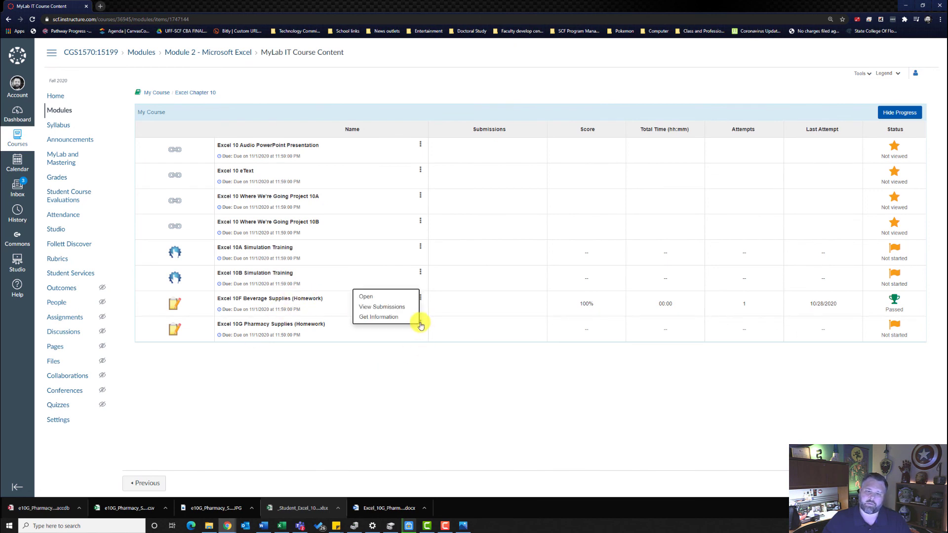
left_click(406, 309)
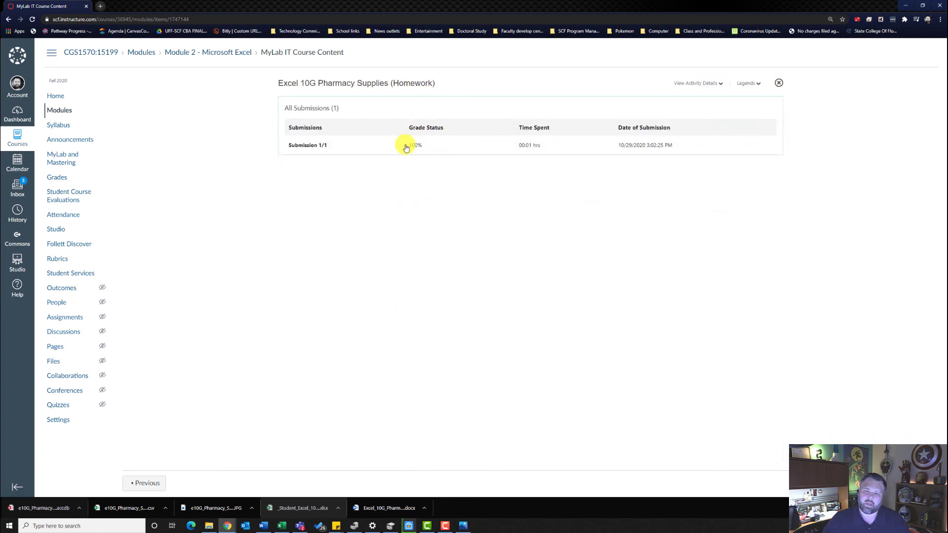
left_click(305, 149)
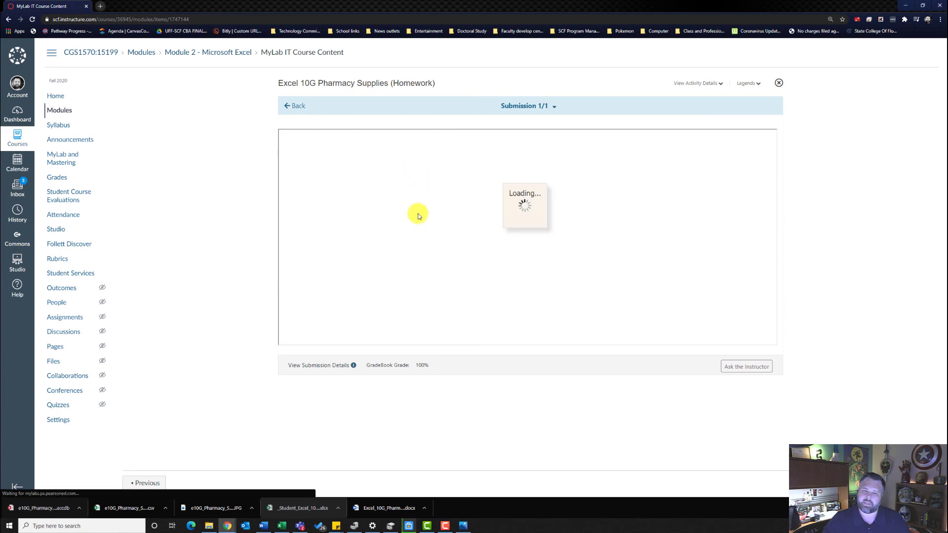
scroll(500, 302, "down", 8)
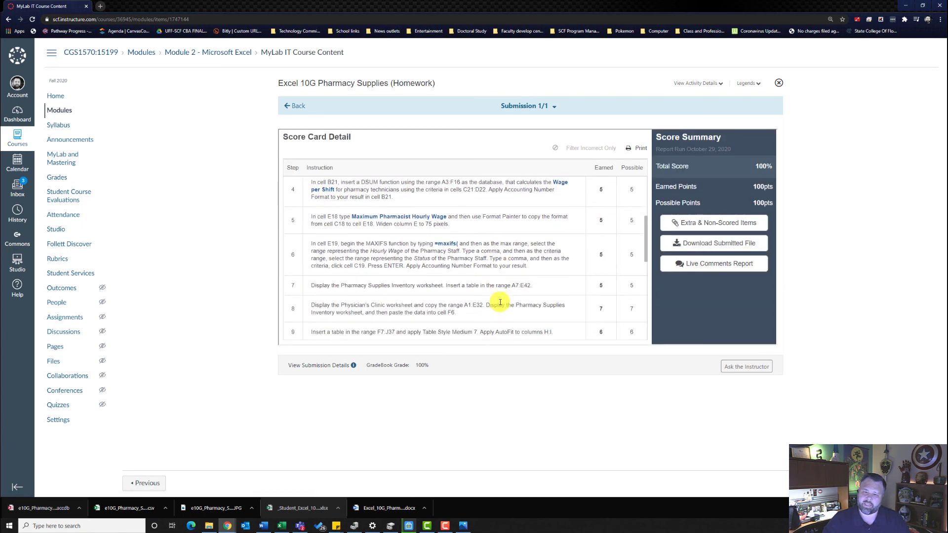